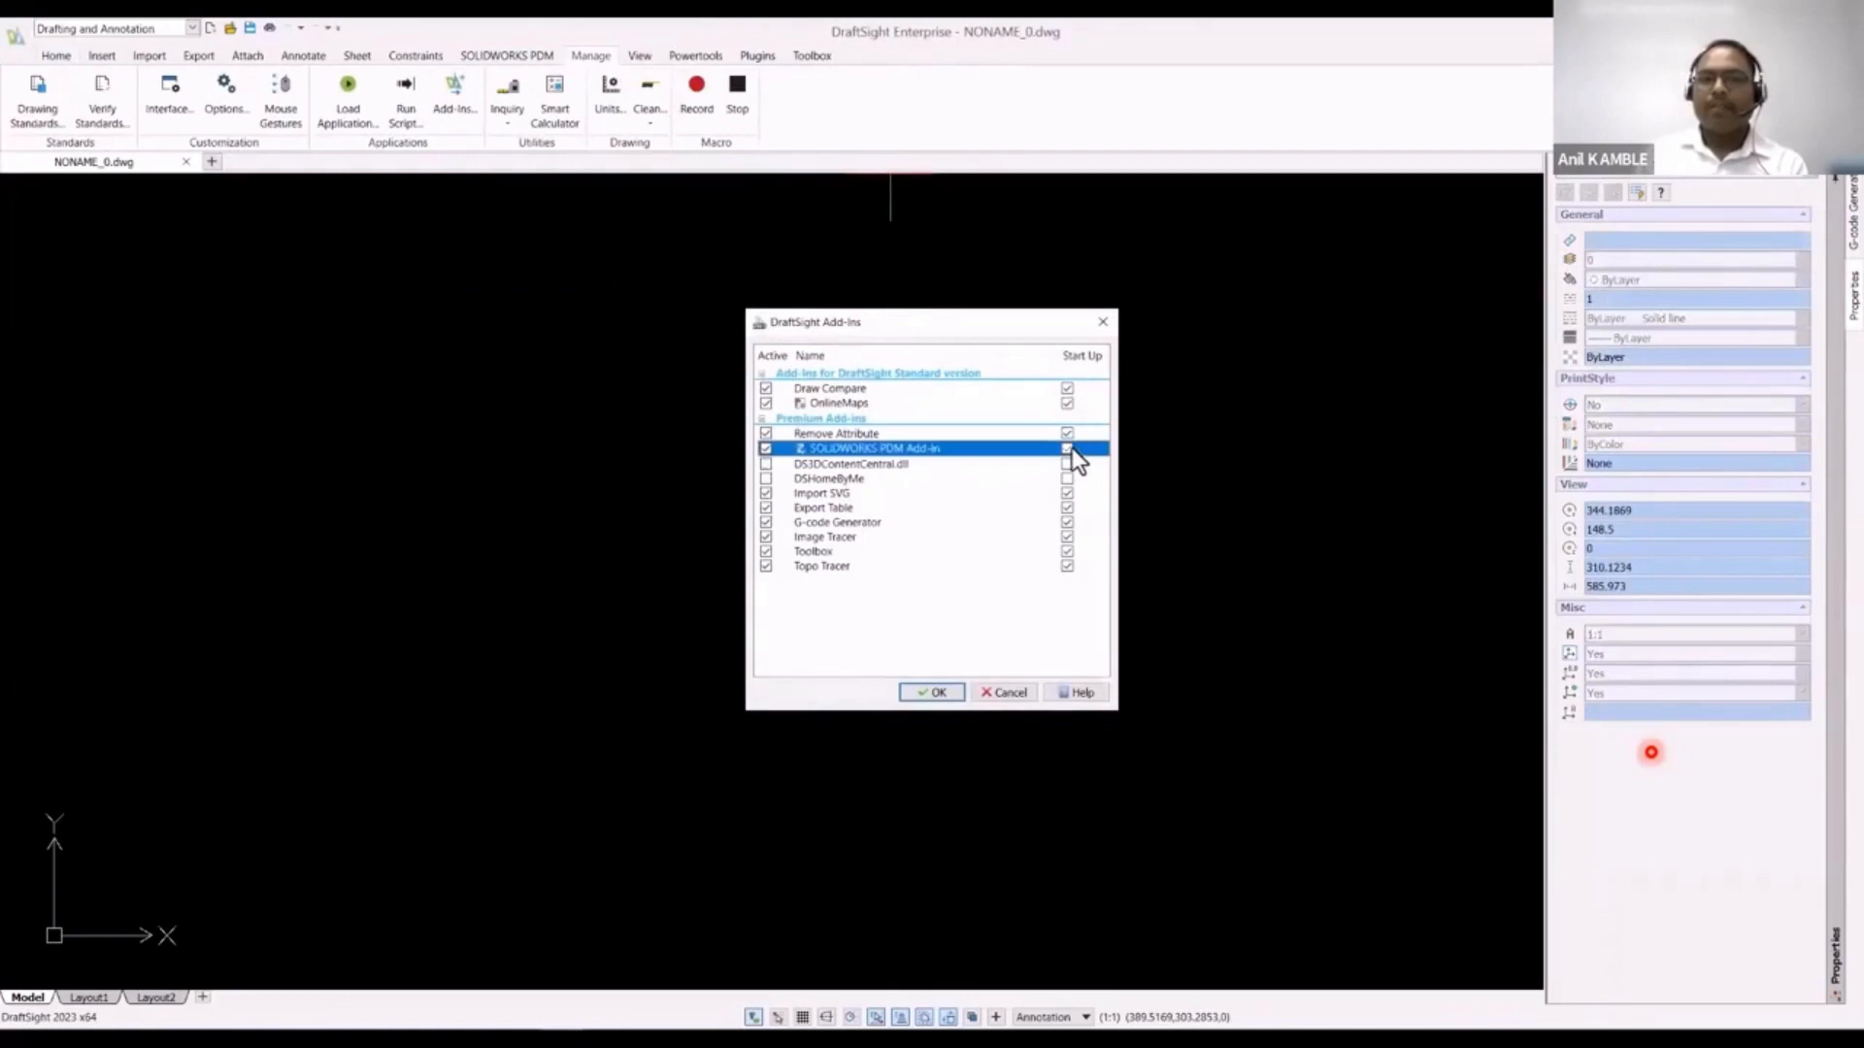
Step: Accept the add-in selection, then check the SOLIDWORKS PDM settings and confirm them with the check-out prompt and edit warning enabled
click(943, 693)
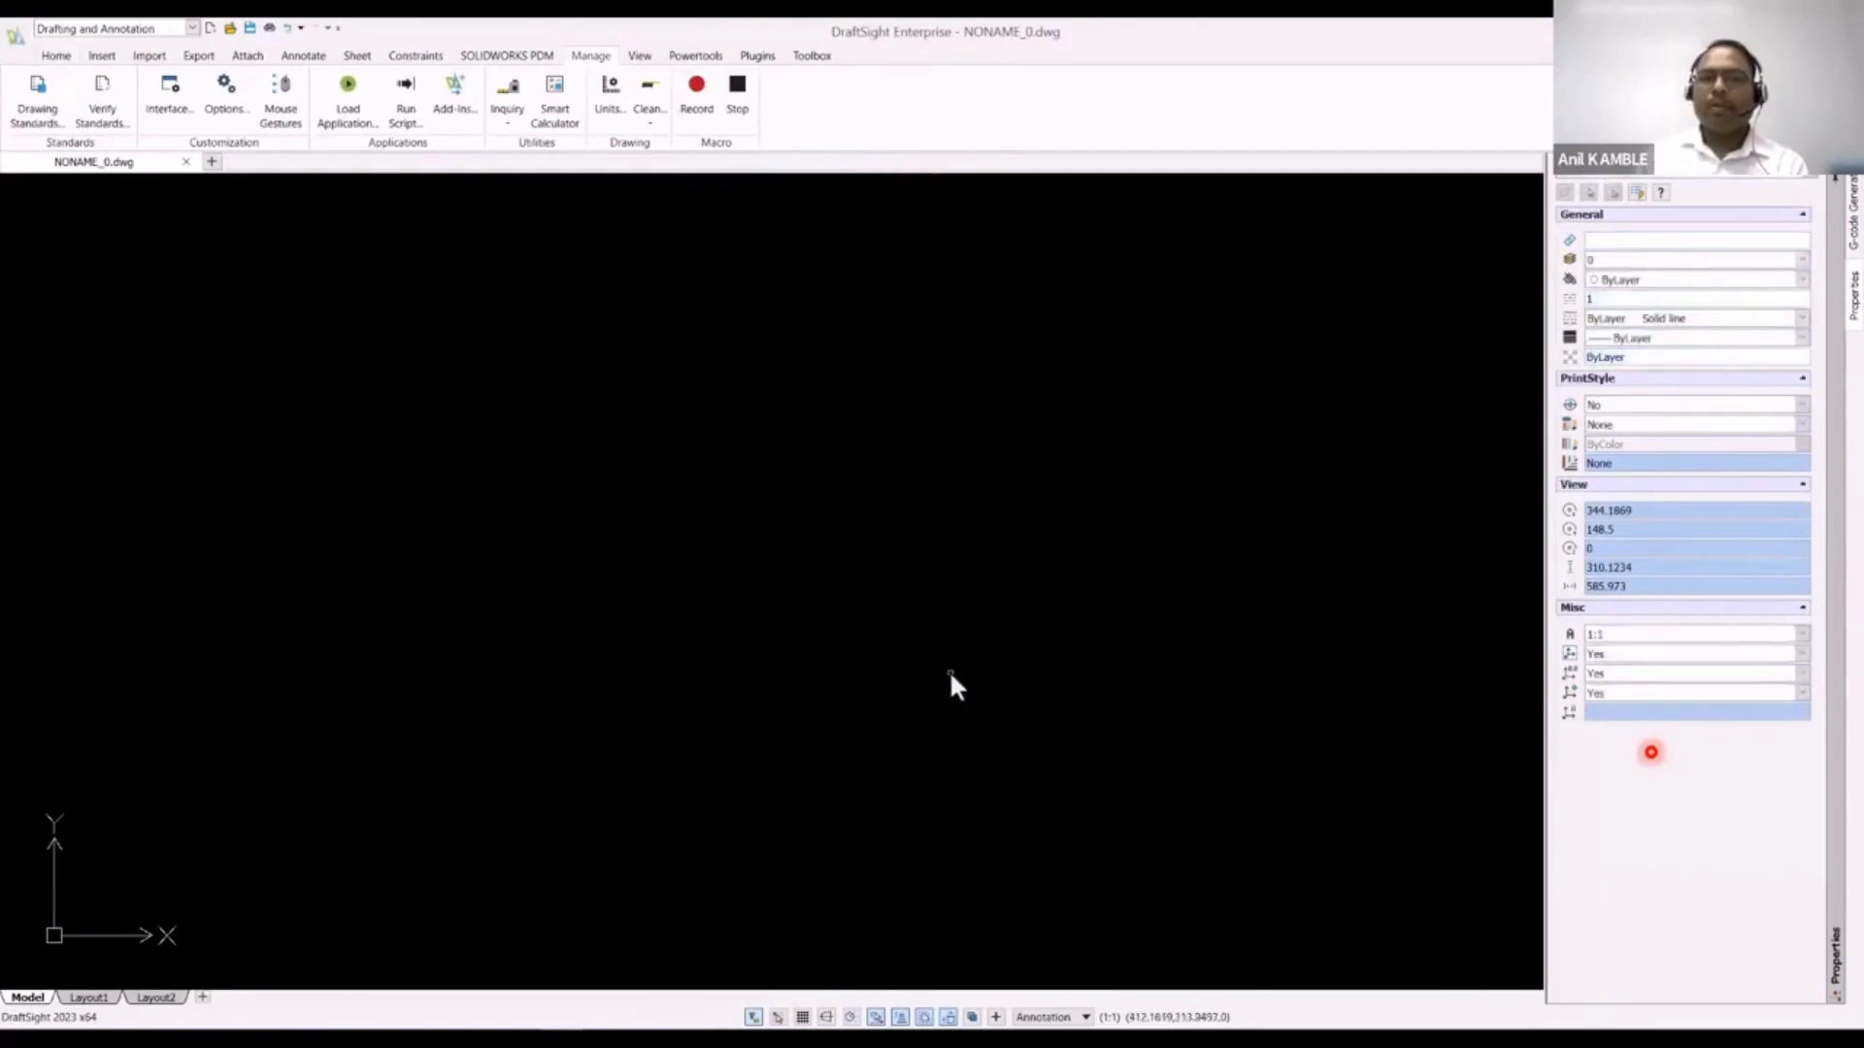
click(551, 56)
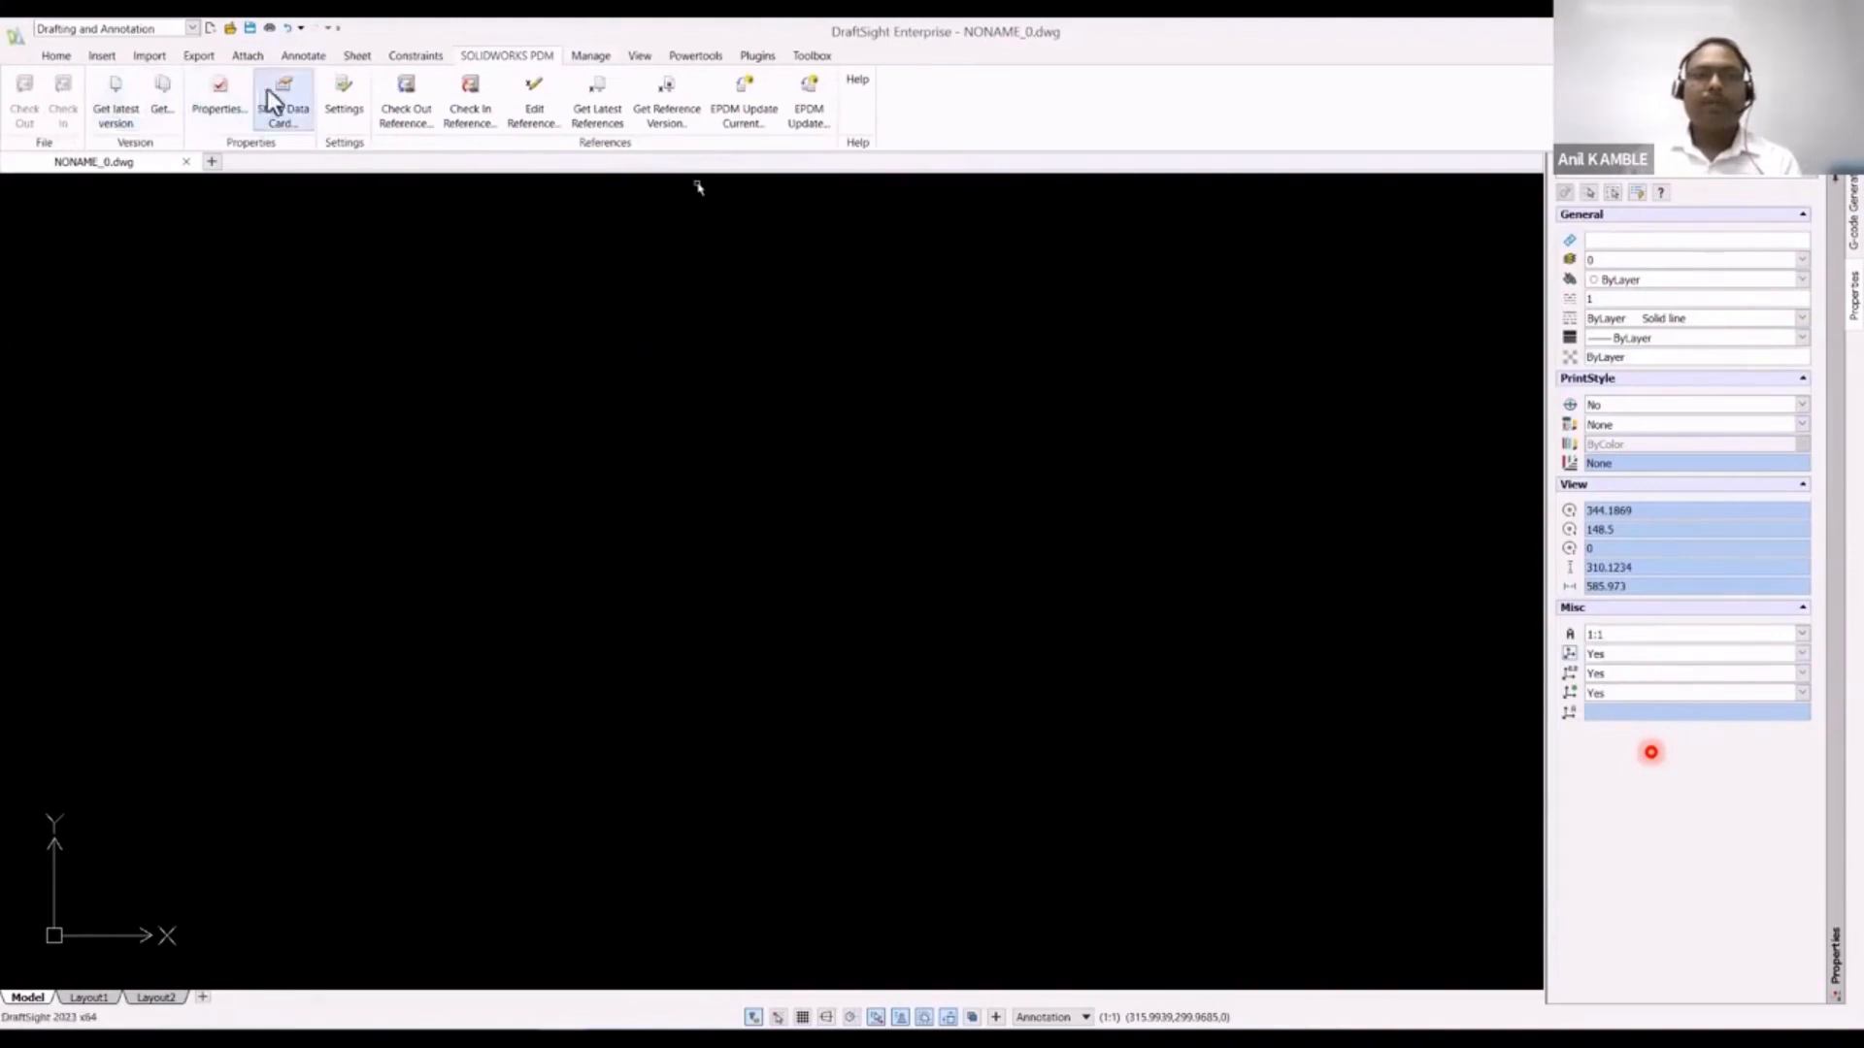
click(341, 97)
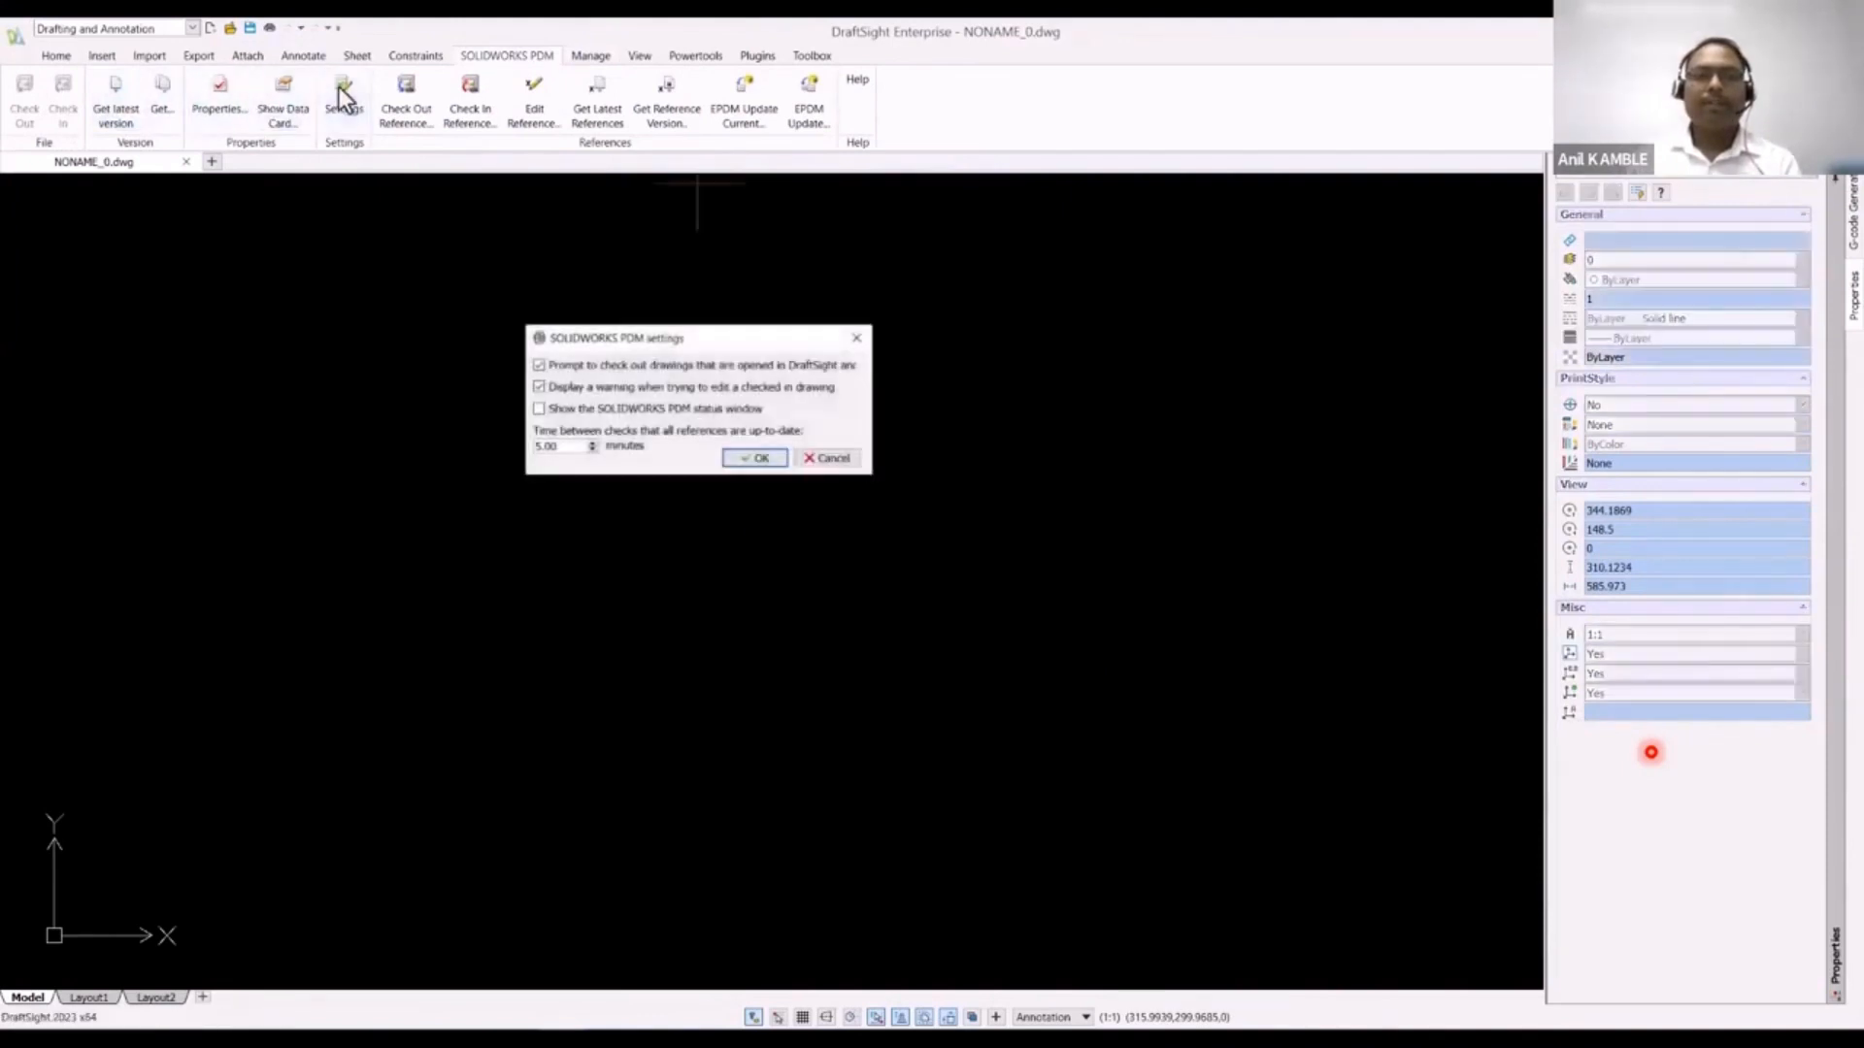
click(540, 366)
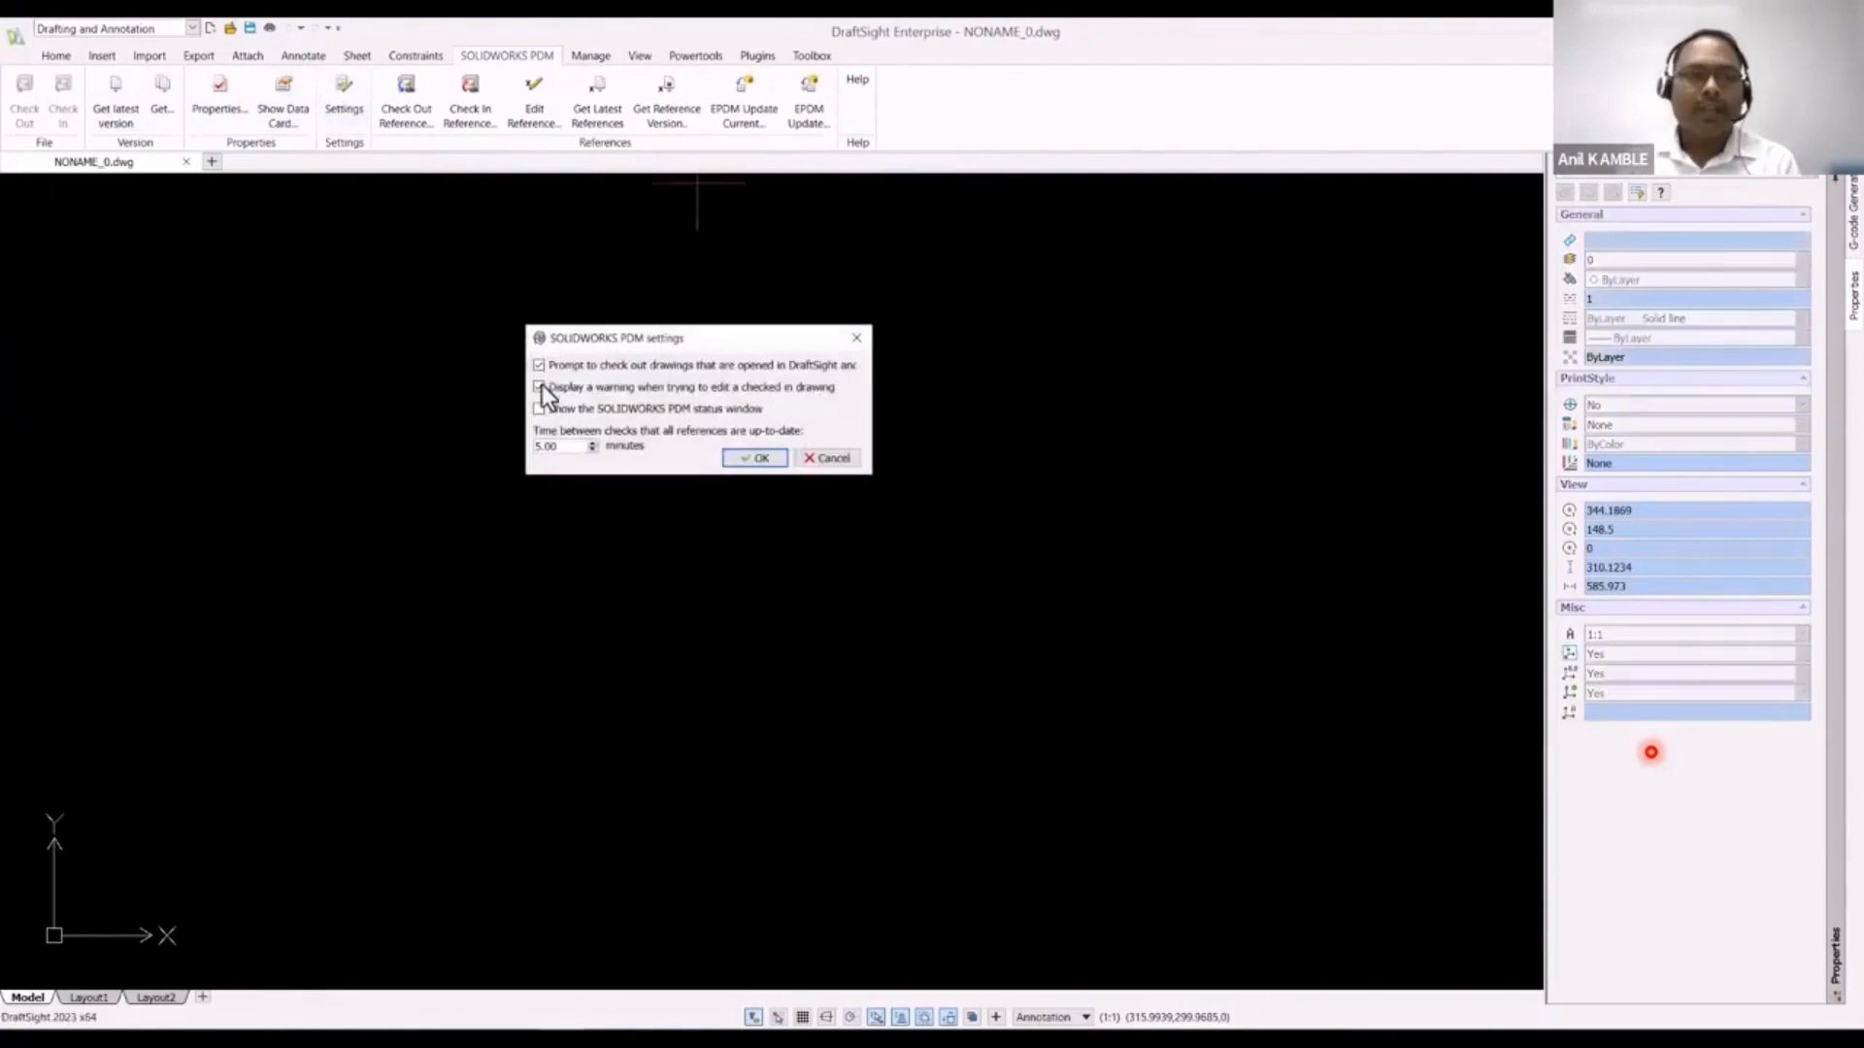
click(749, 452)
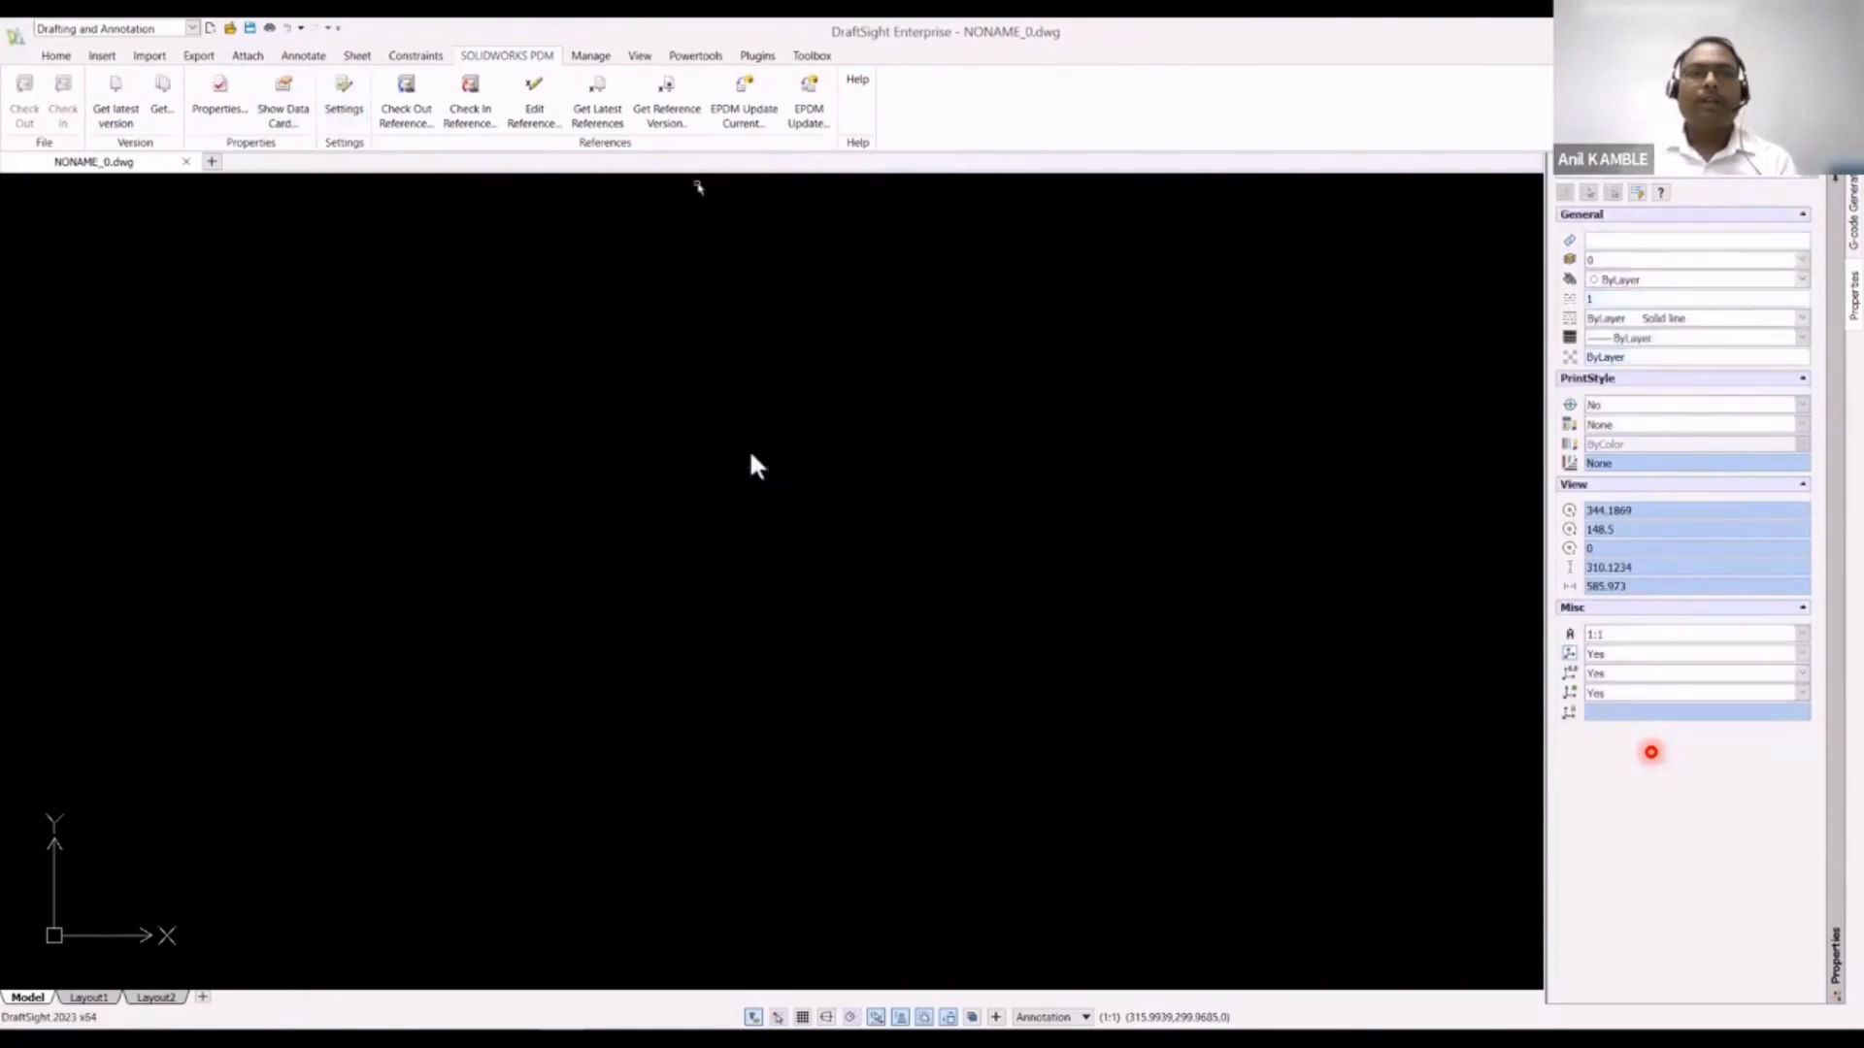
Step: Select Assembly_Private_2.dwg in the PDM_Demo folder of the file-open window and widen its preview area
click(230, 30)
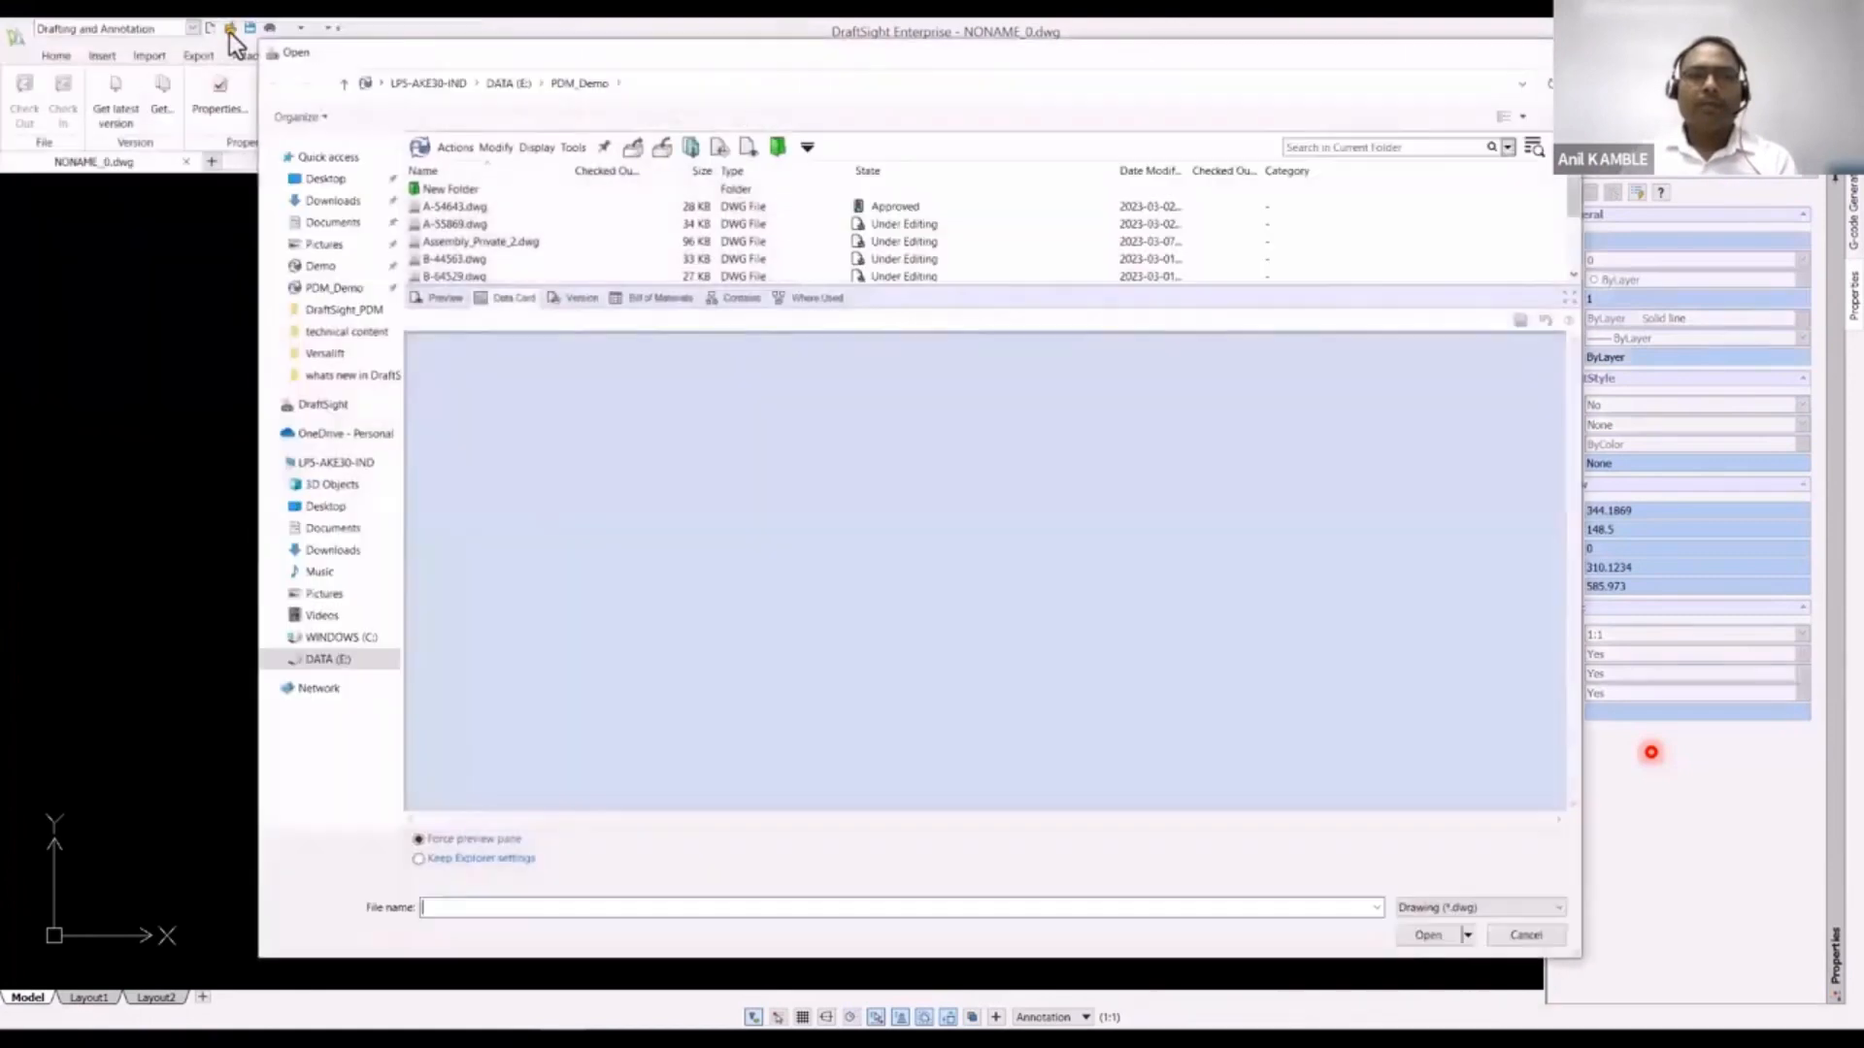
click(444, 243)
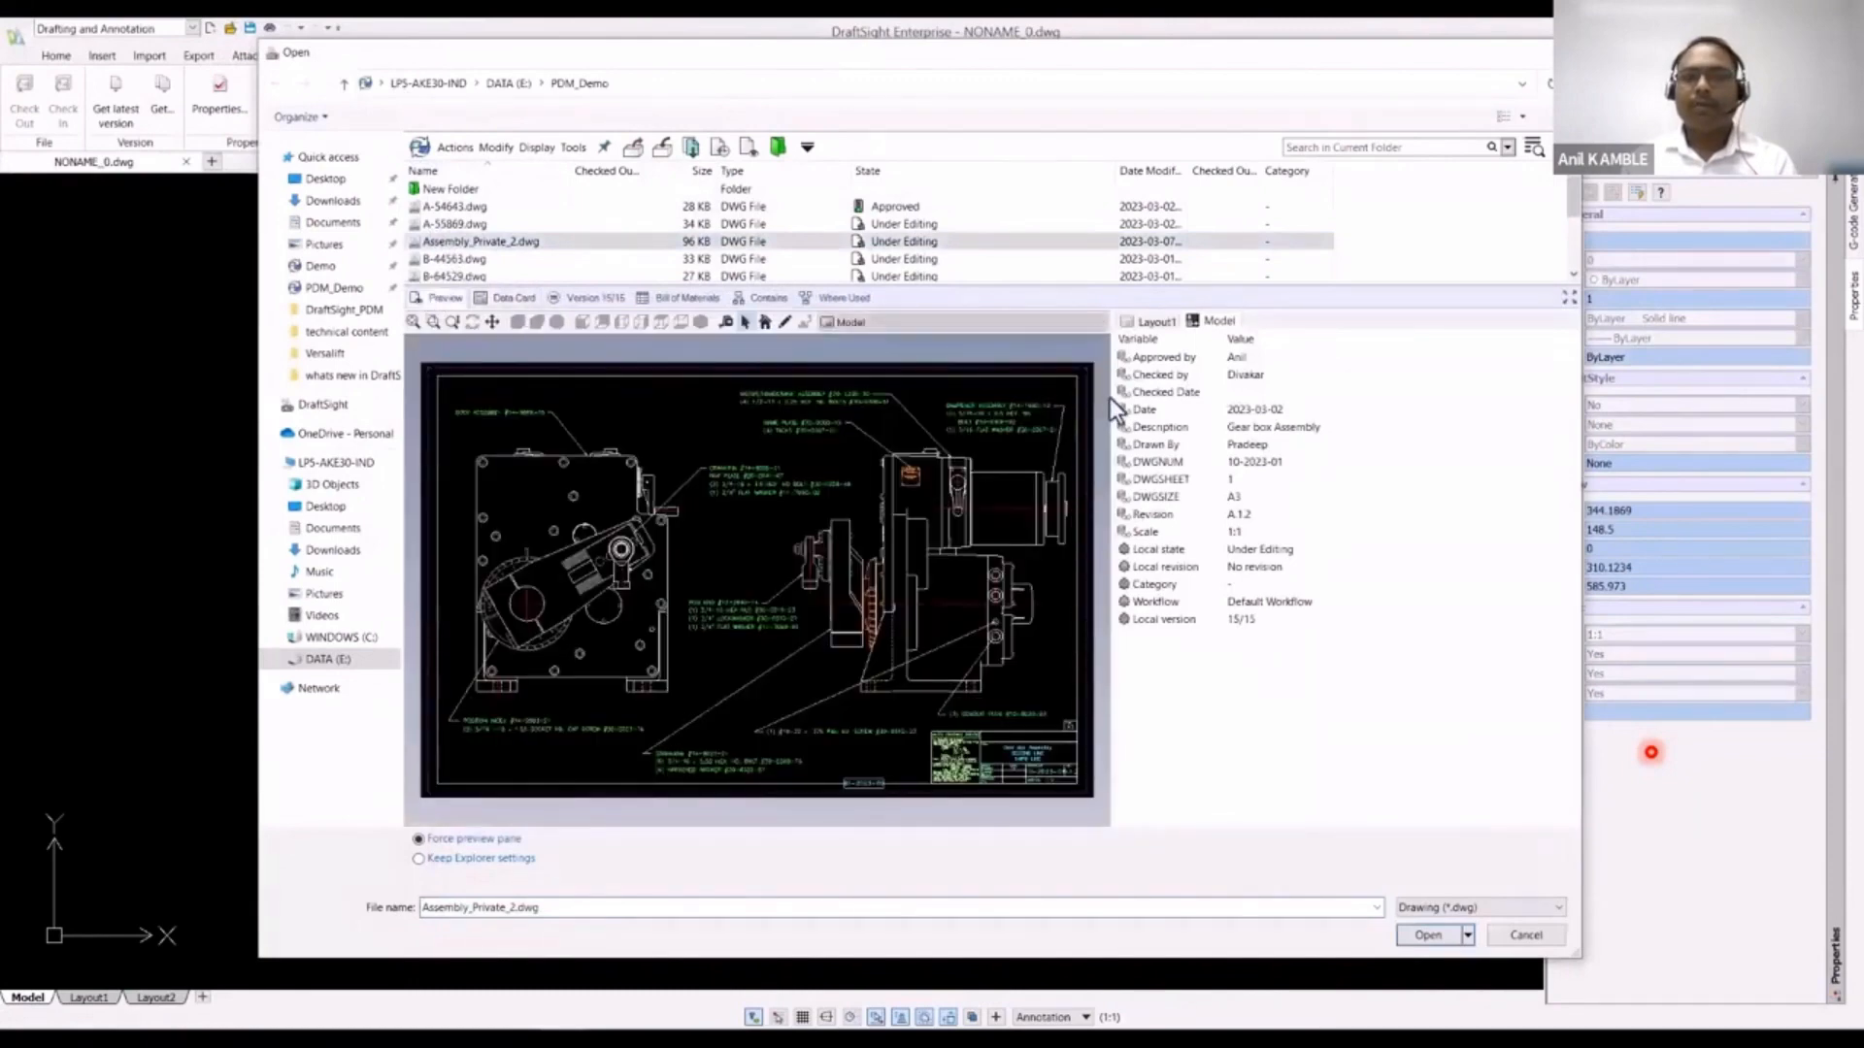
drag(1112, 398, 1245, 395)
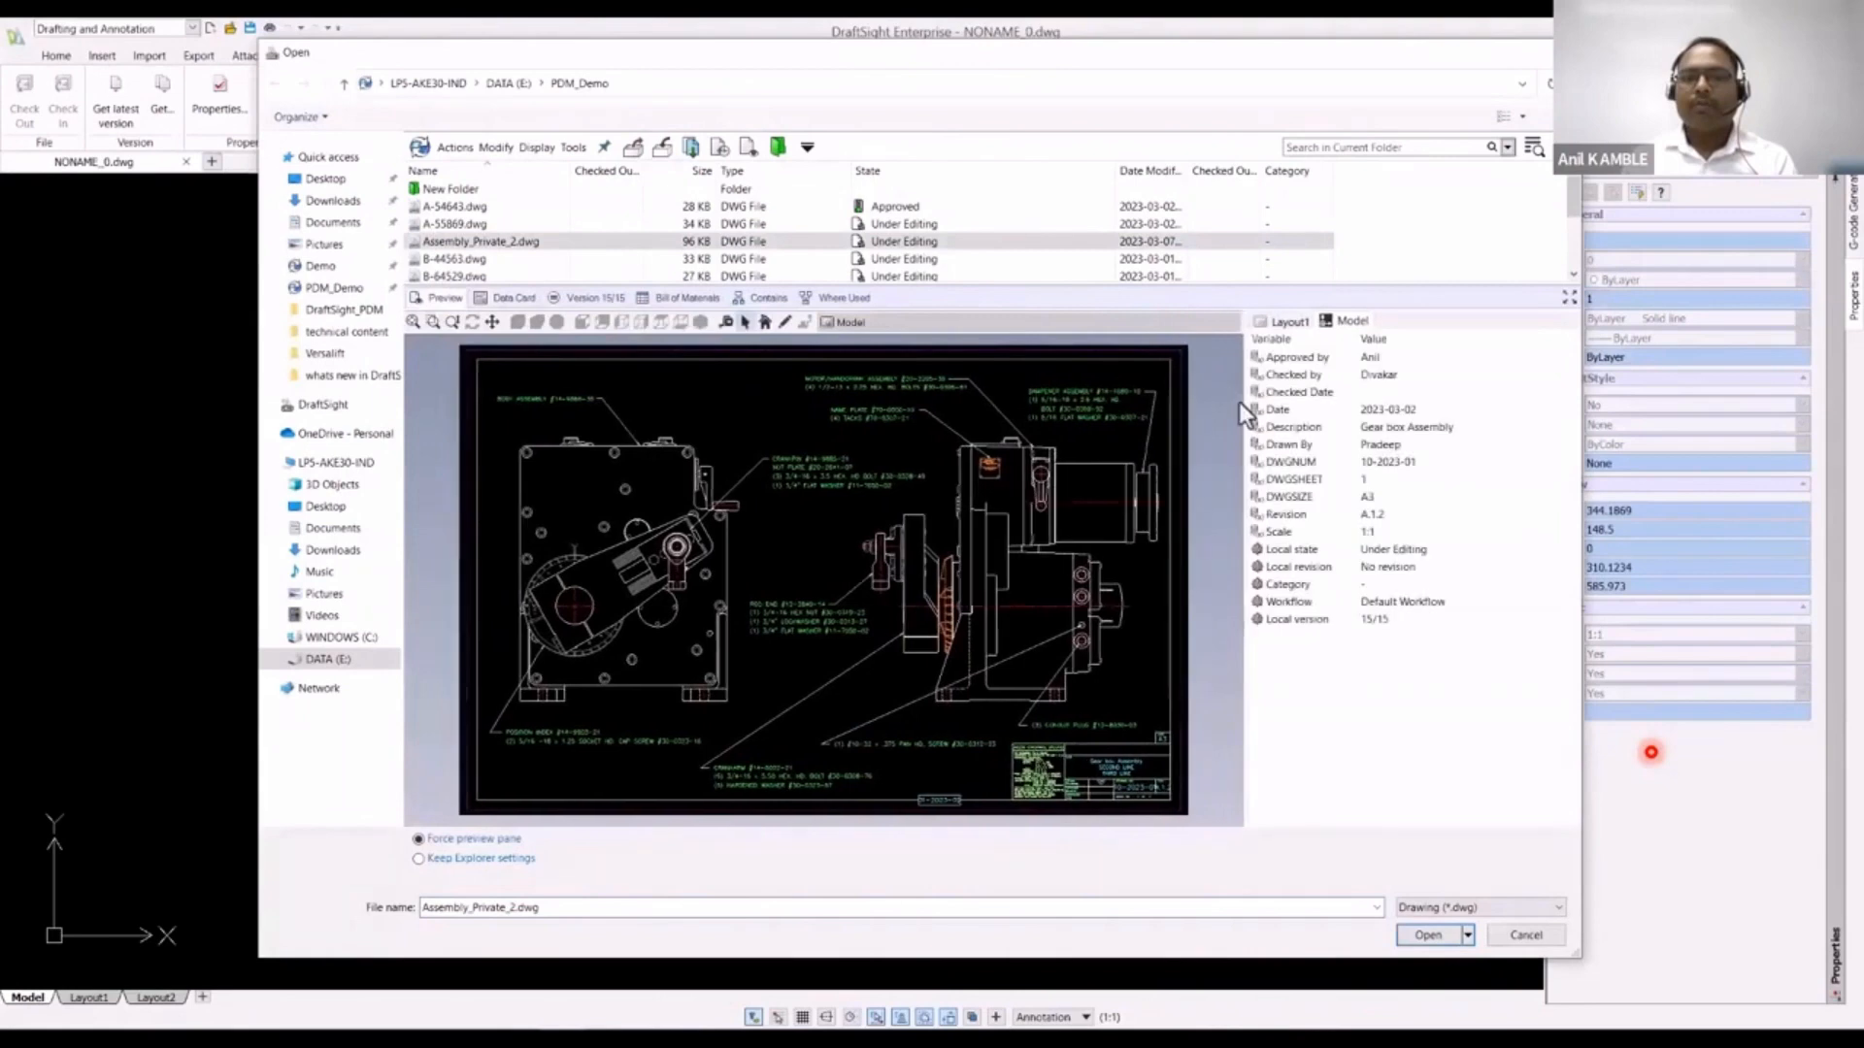
Step: Examine the assembly drawing's preview up close and its Checked by, Drawn By and Description variables
scroll(1011, 415, down, 1)
scroll(1011, 417, up, 2)
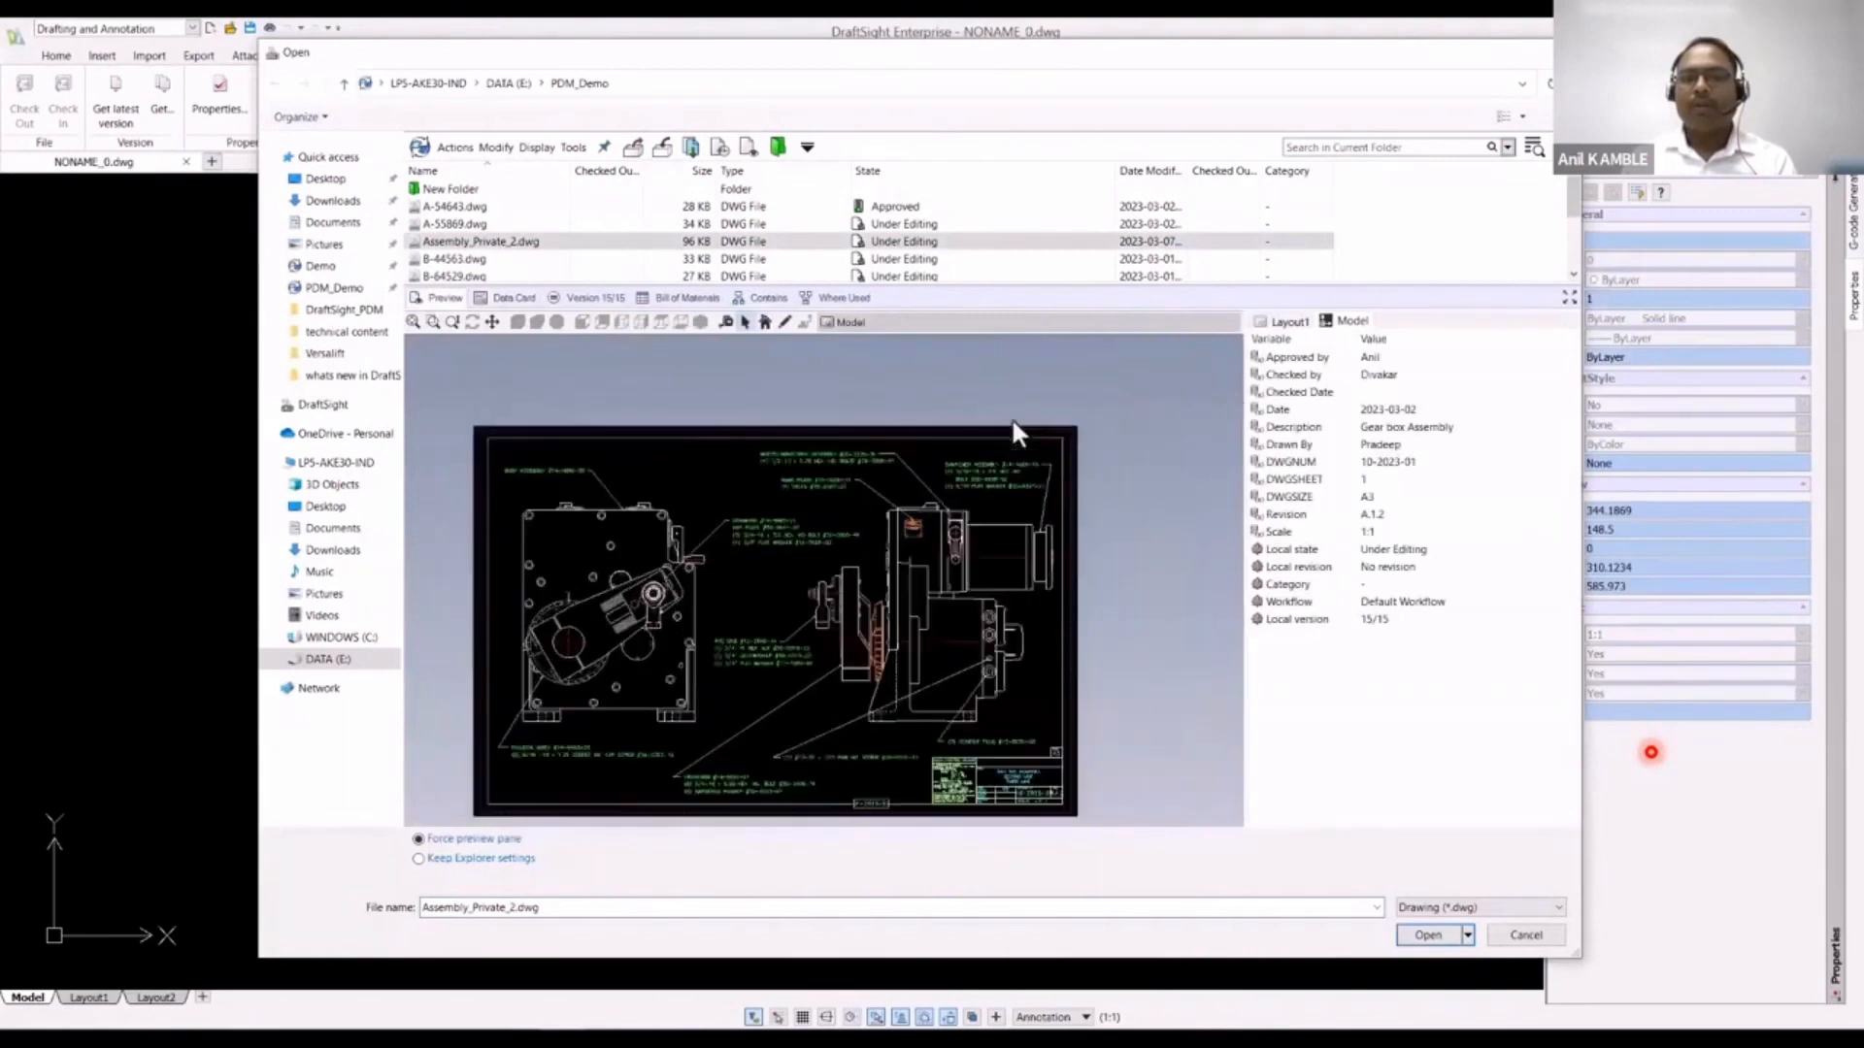
scroll(909, 550, up, 2)
scroll(874, 602, up, 2)
scroll(865, 613, up, 3)
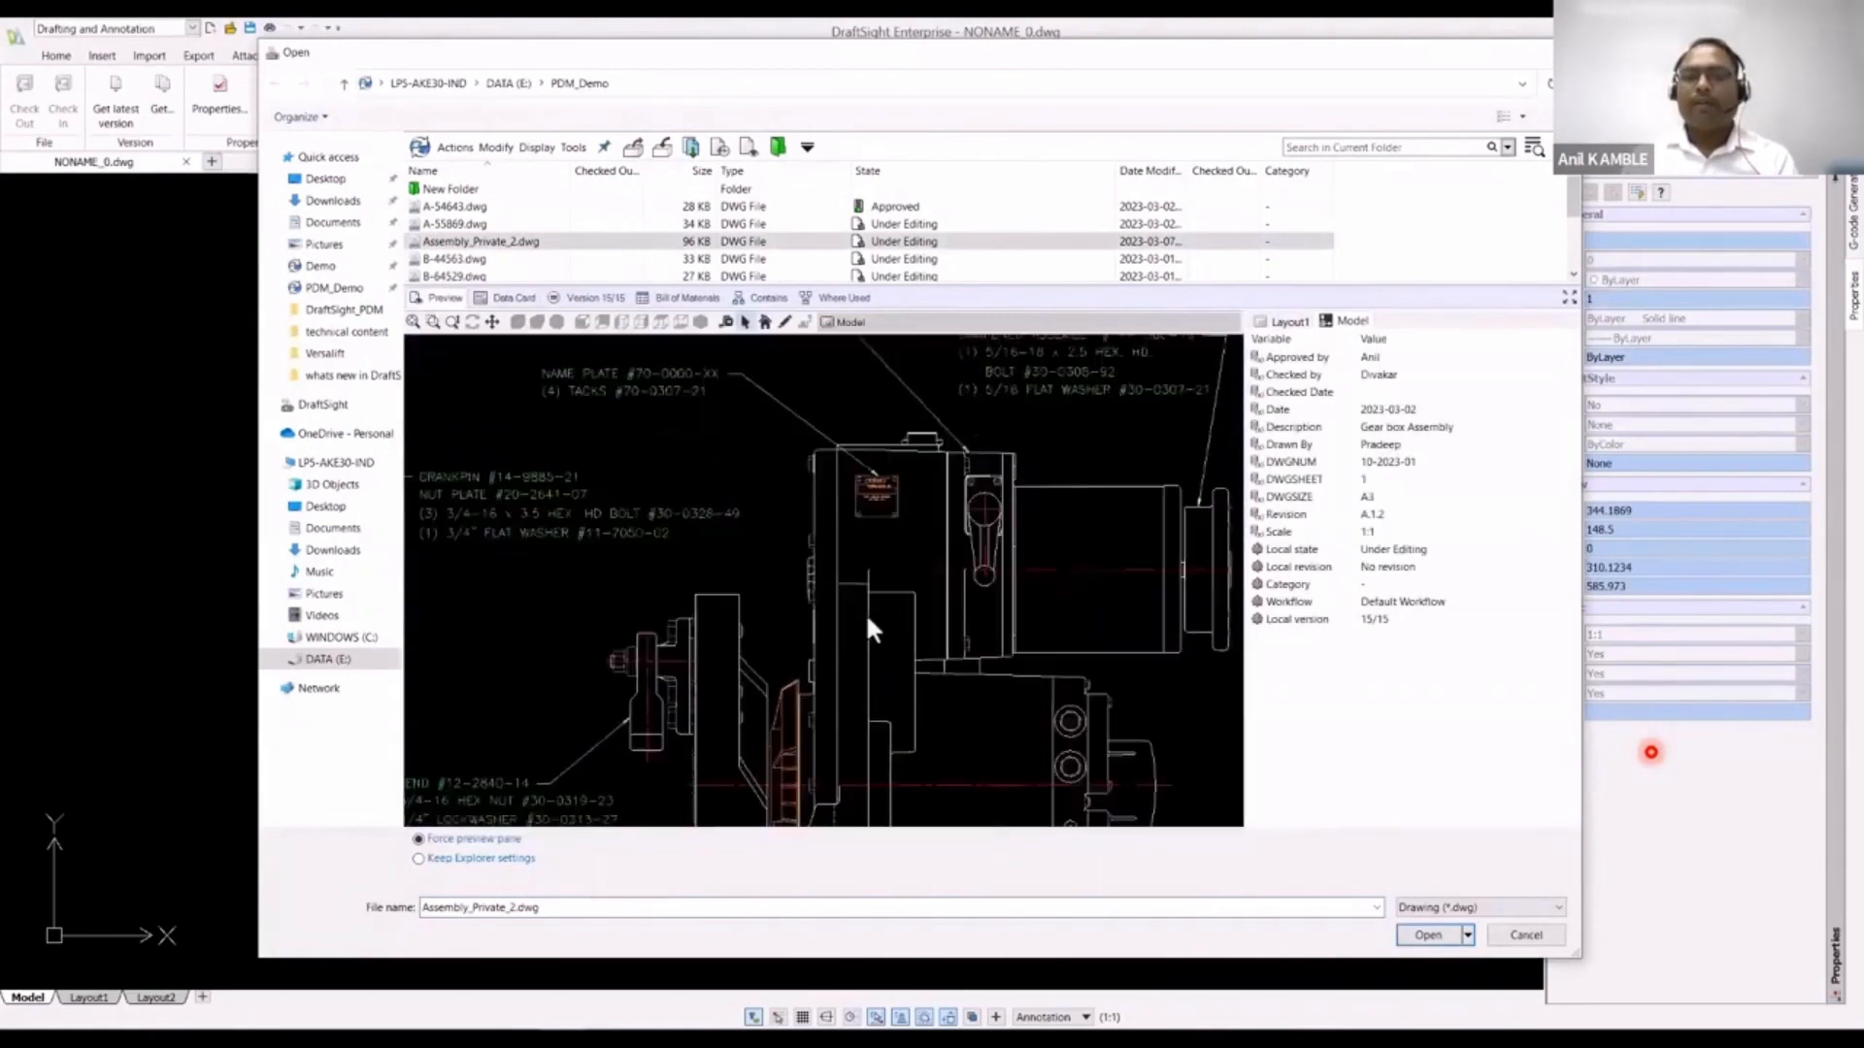
click(1279, 374)
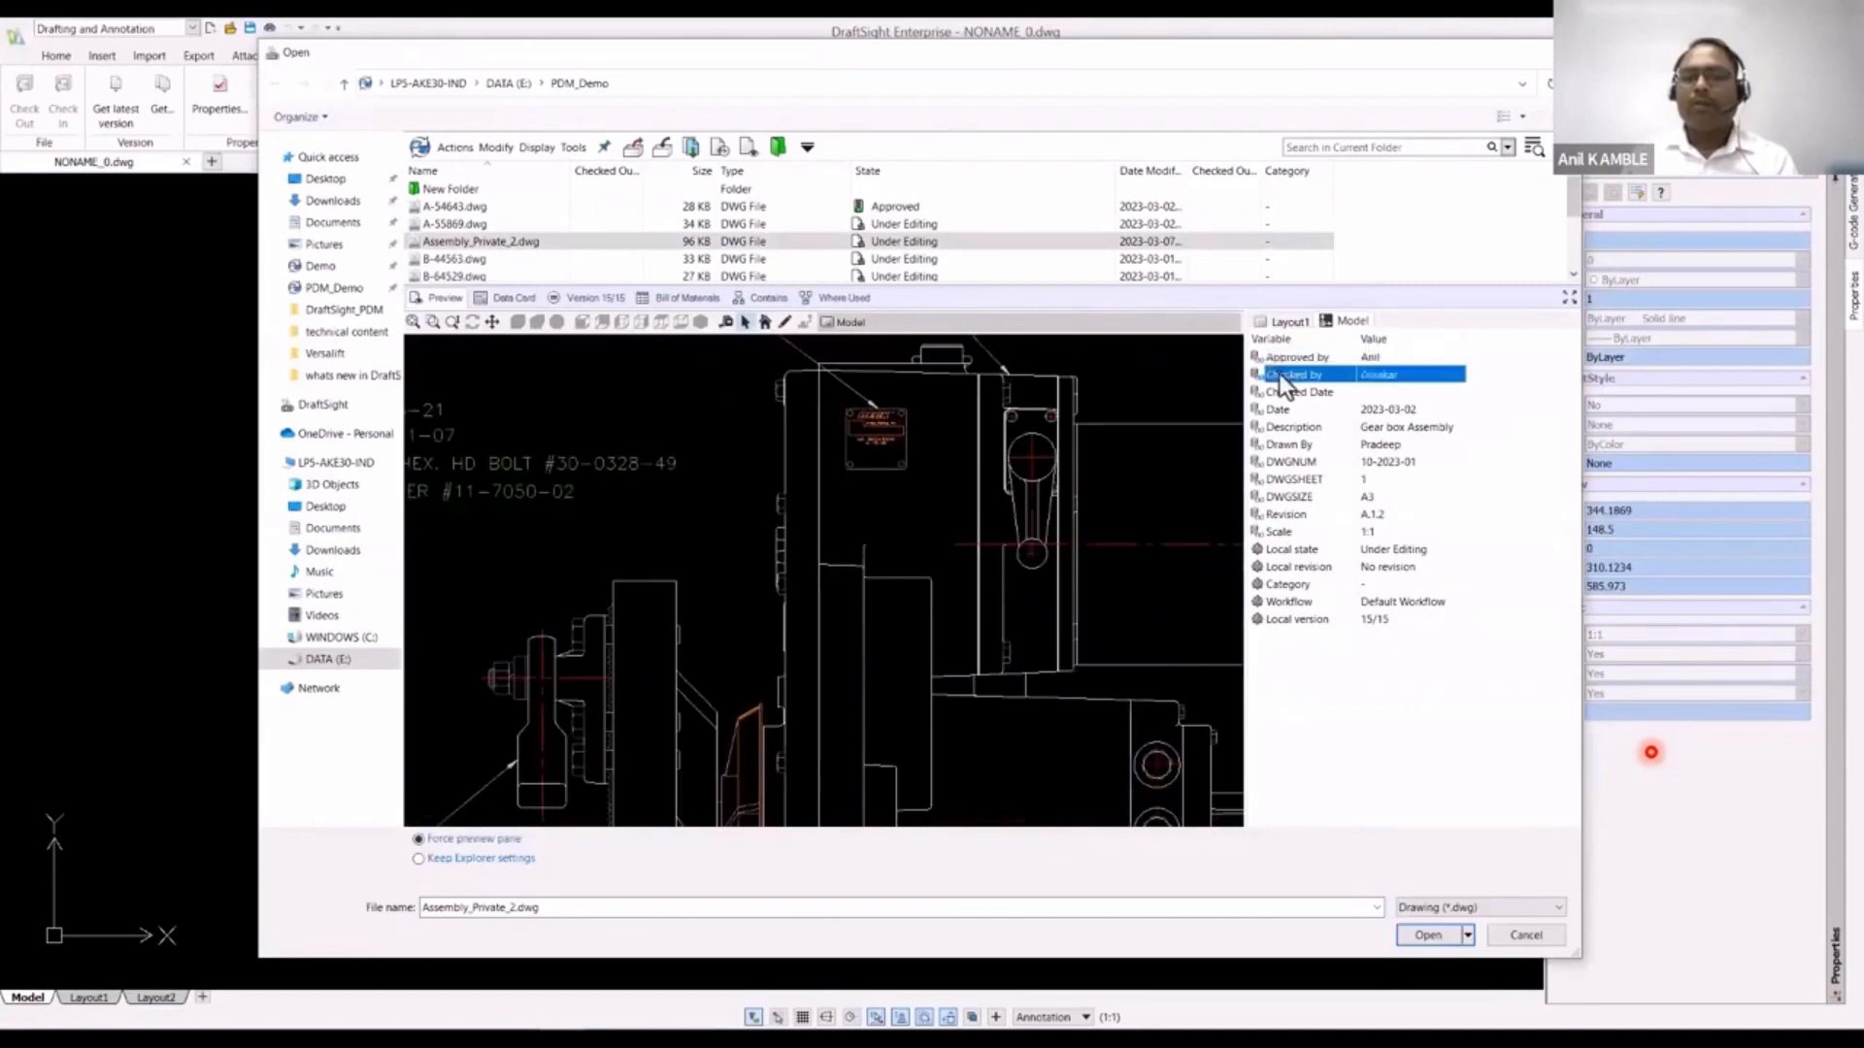
click(1289, 443)
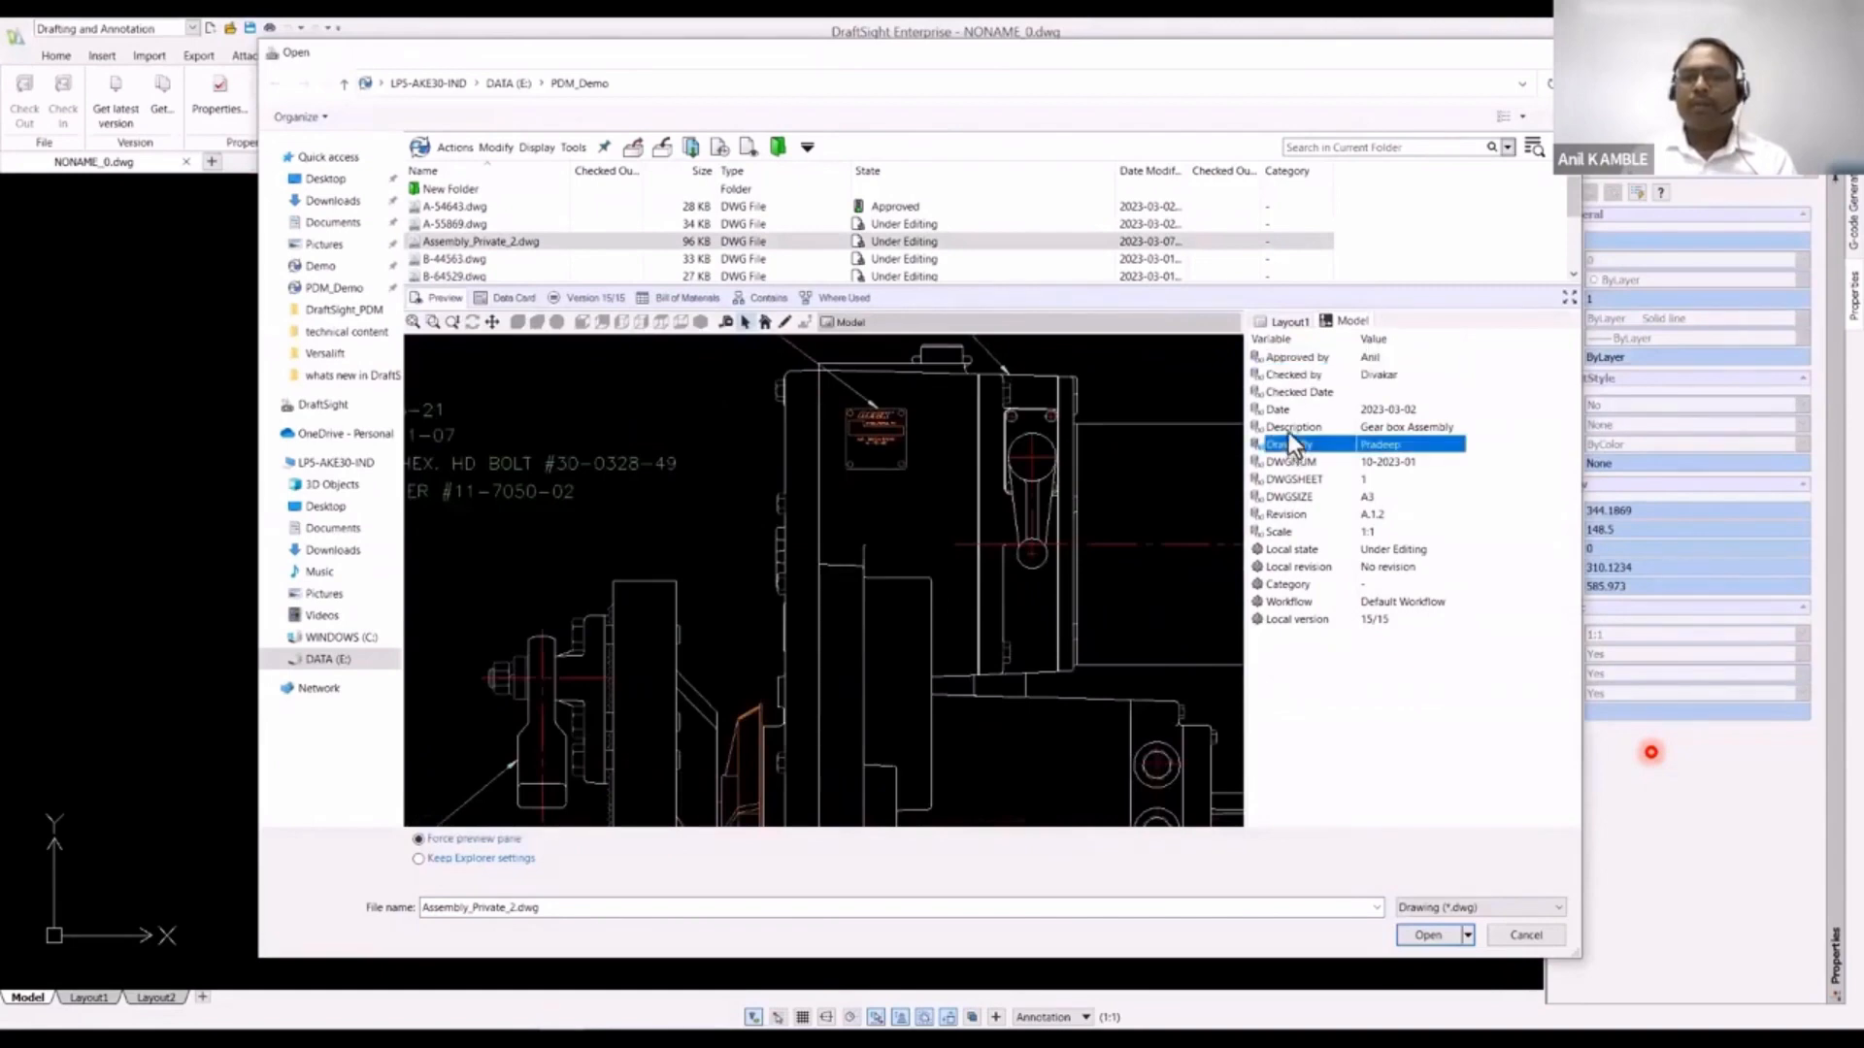
click(1289, 433)
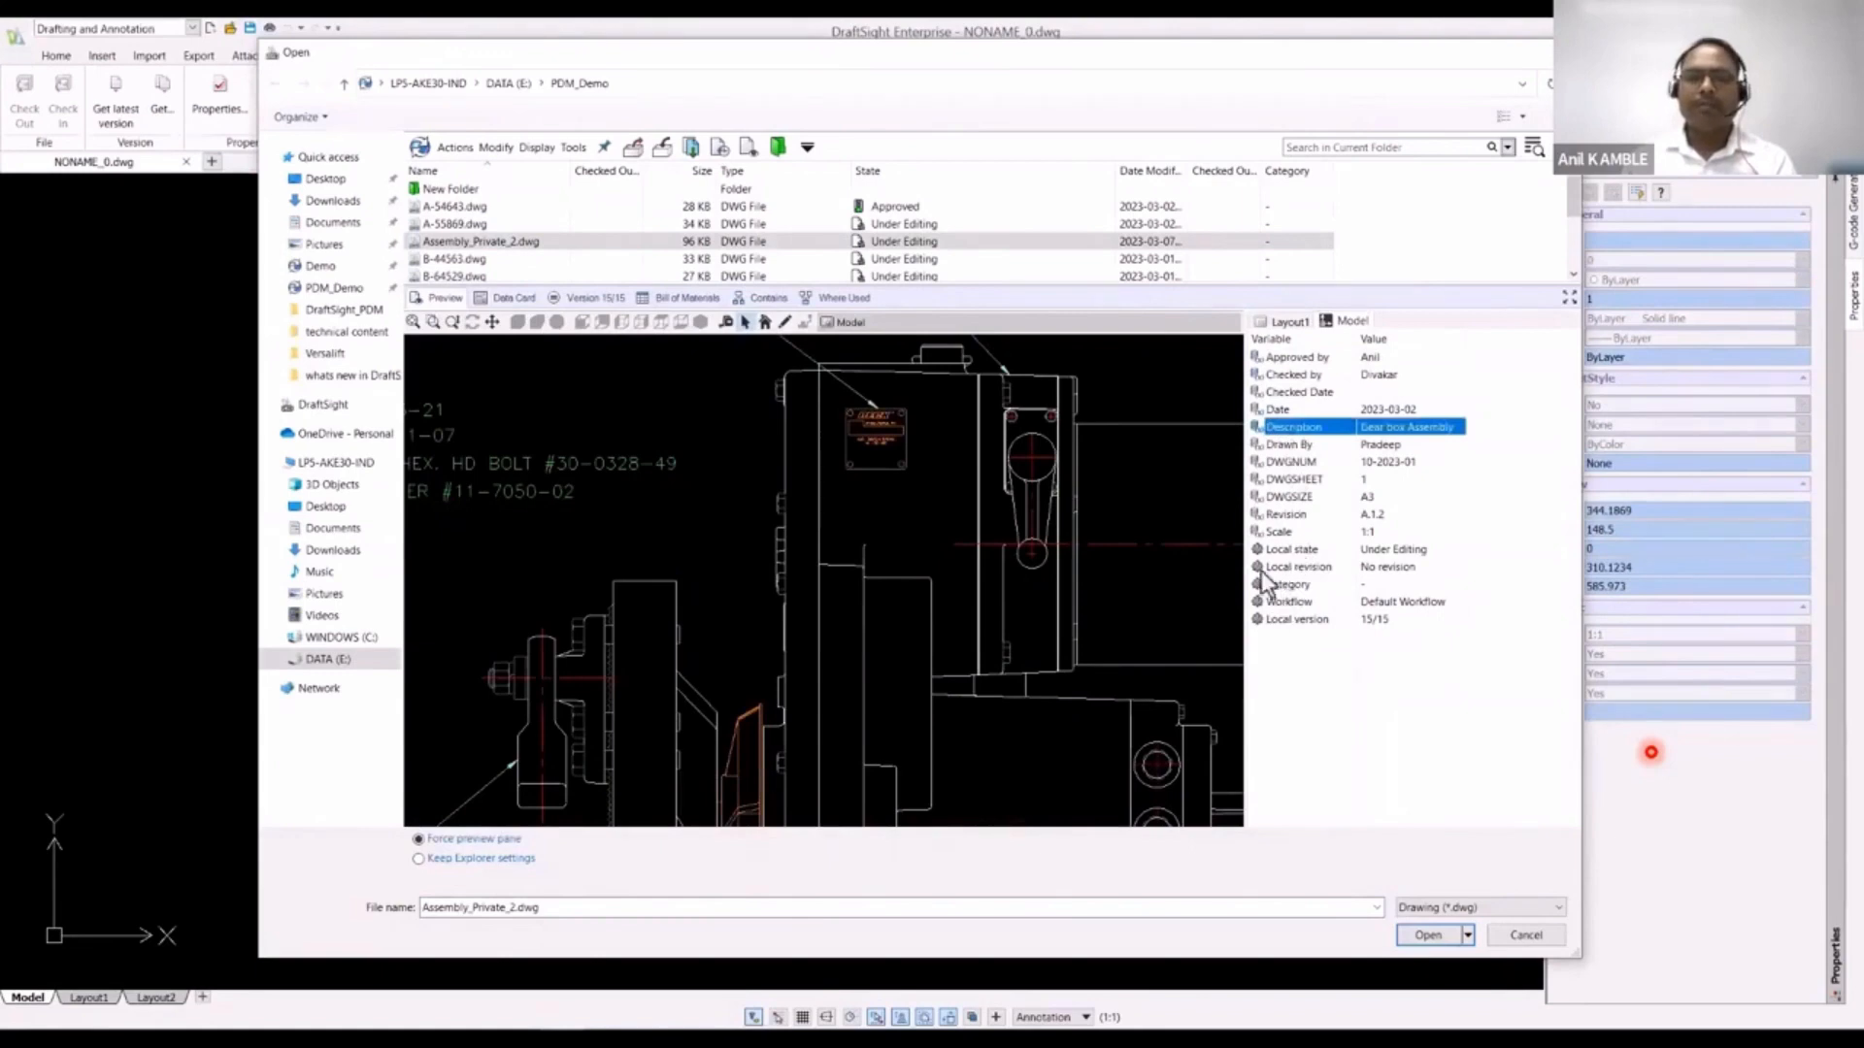
Step: Check out Assembly_Private_2.dwg and set the drawing number in its data card to 11-2023-02
click(481, 297)
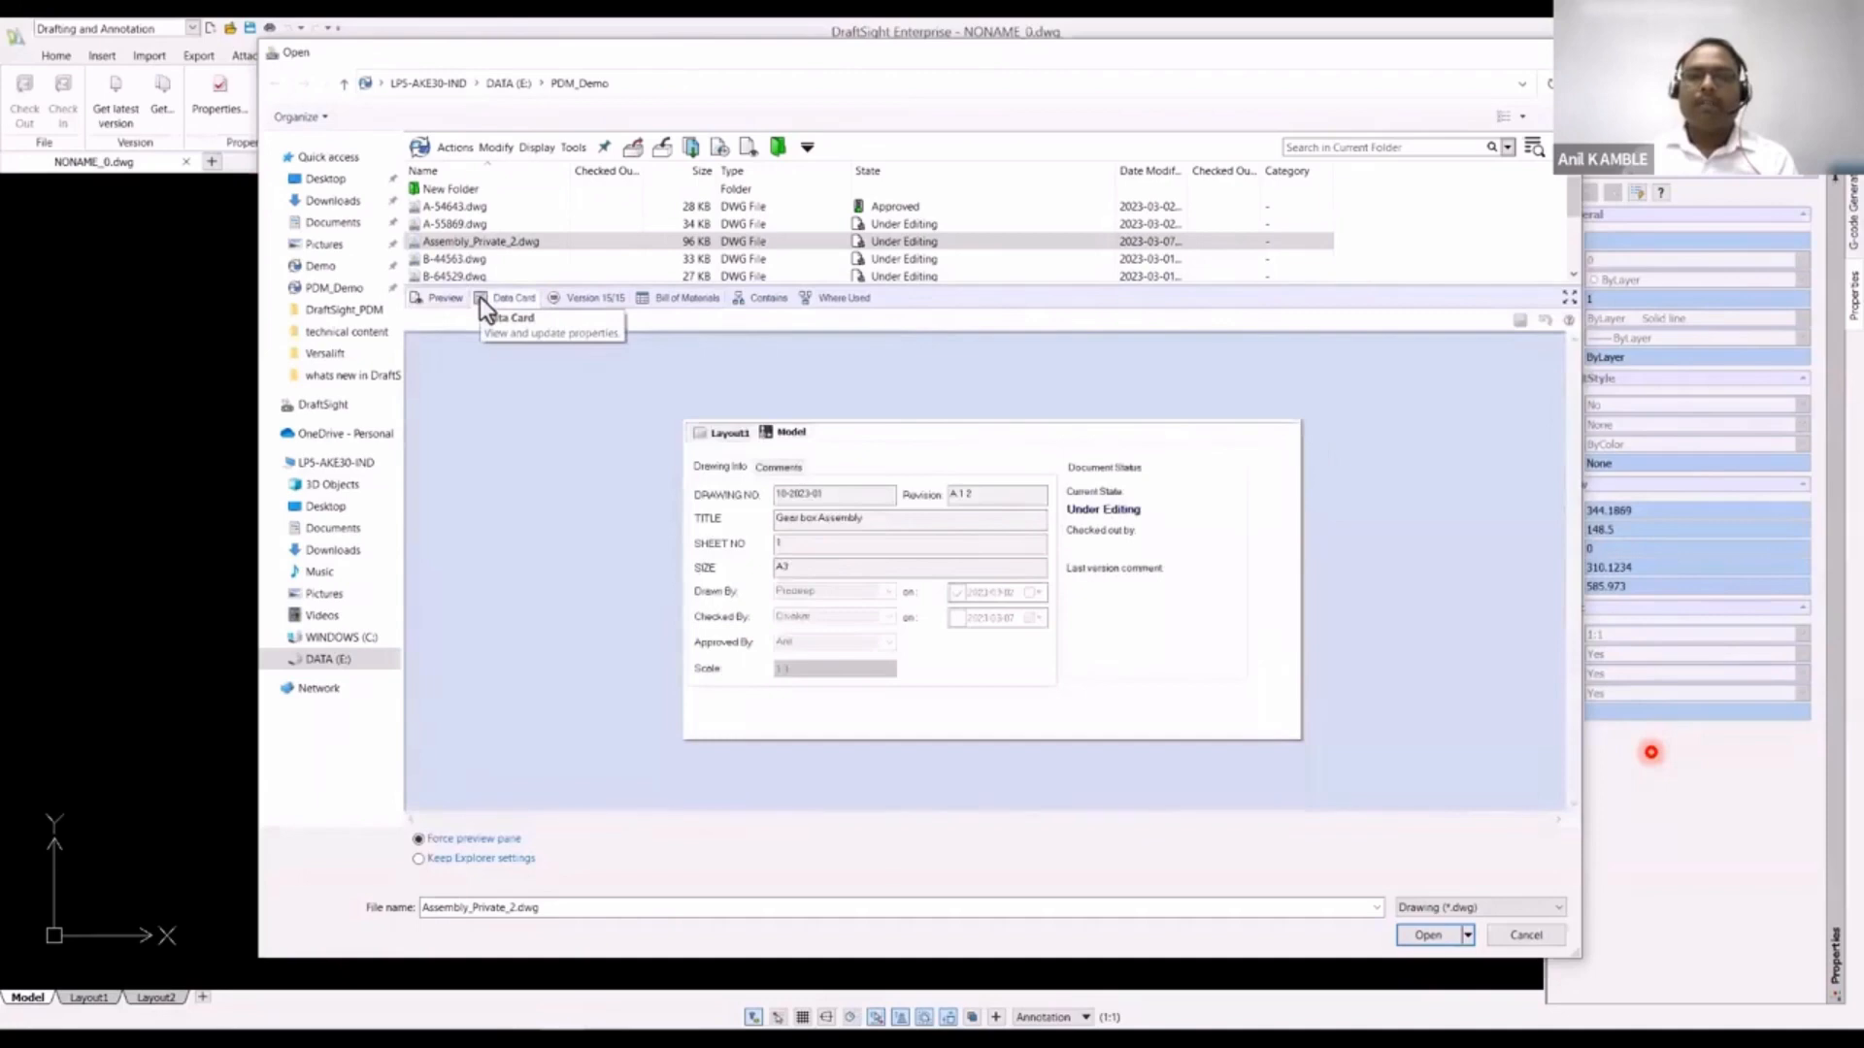
mouse_move(758, 495)
mouse_down()
mouse_move(682, 496)
mouse_move(682, 572)
mouse_up()
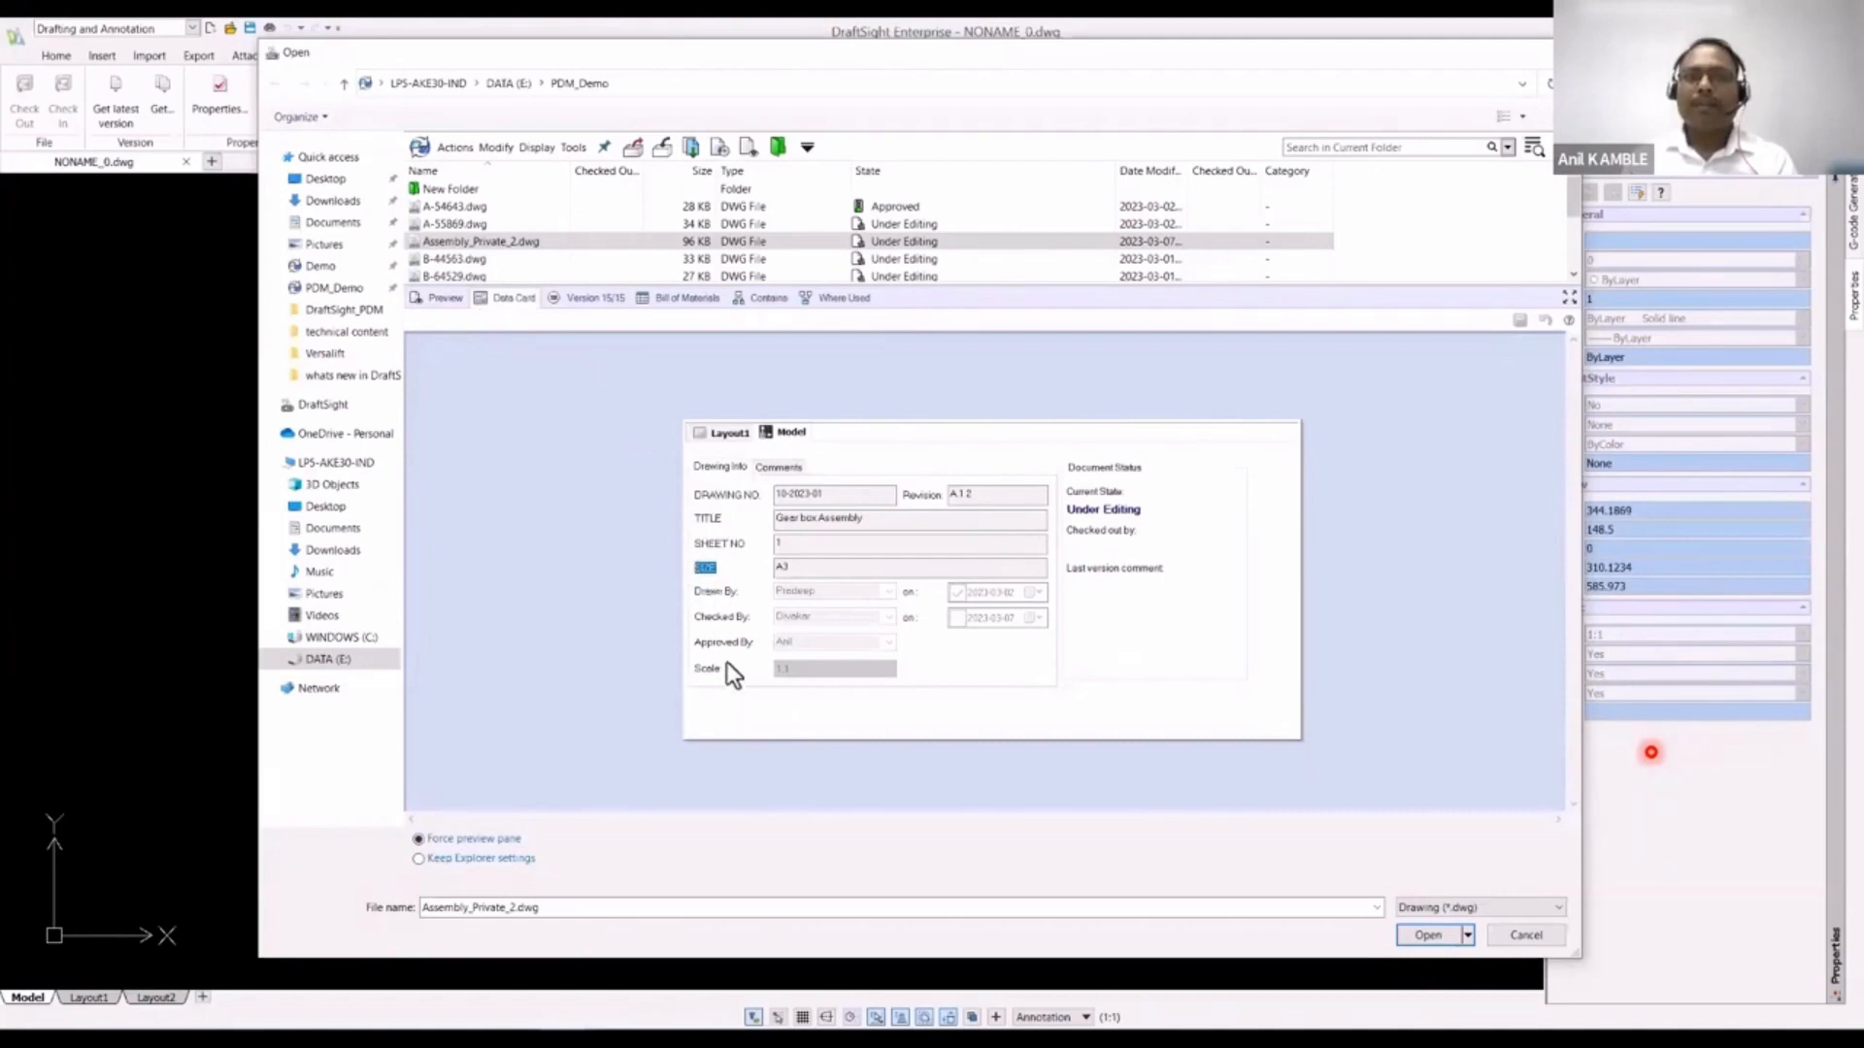
click(633, 147)
drag(832, 487, 737, 484)
text(11)
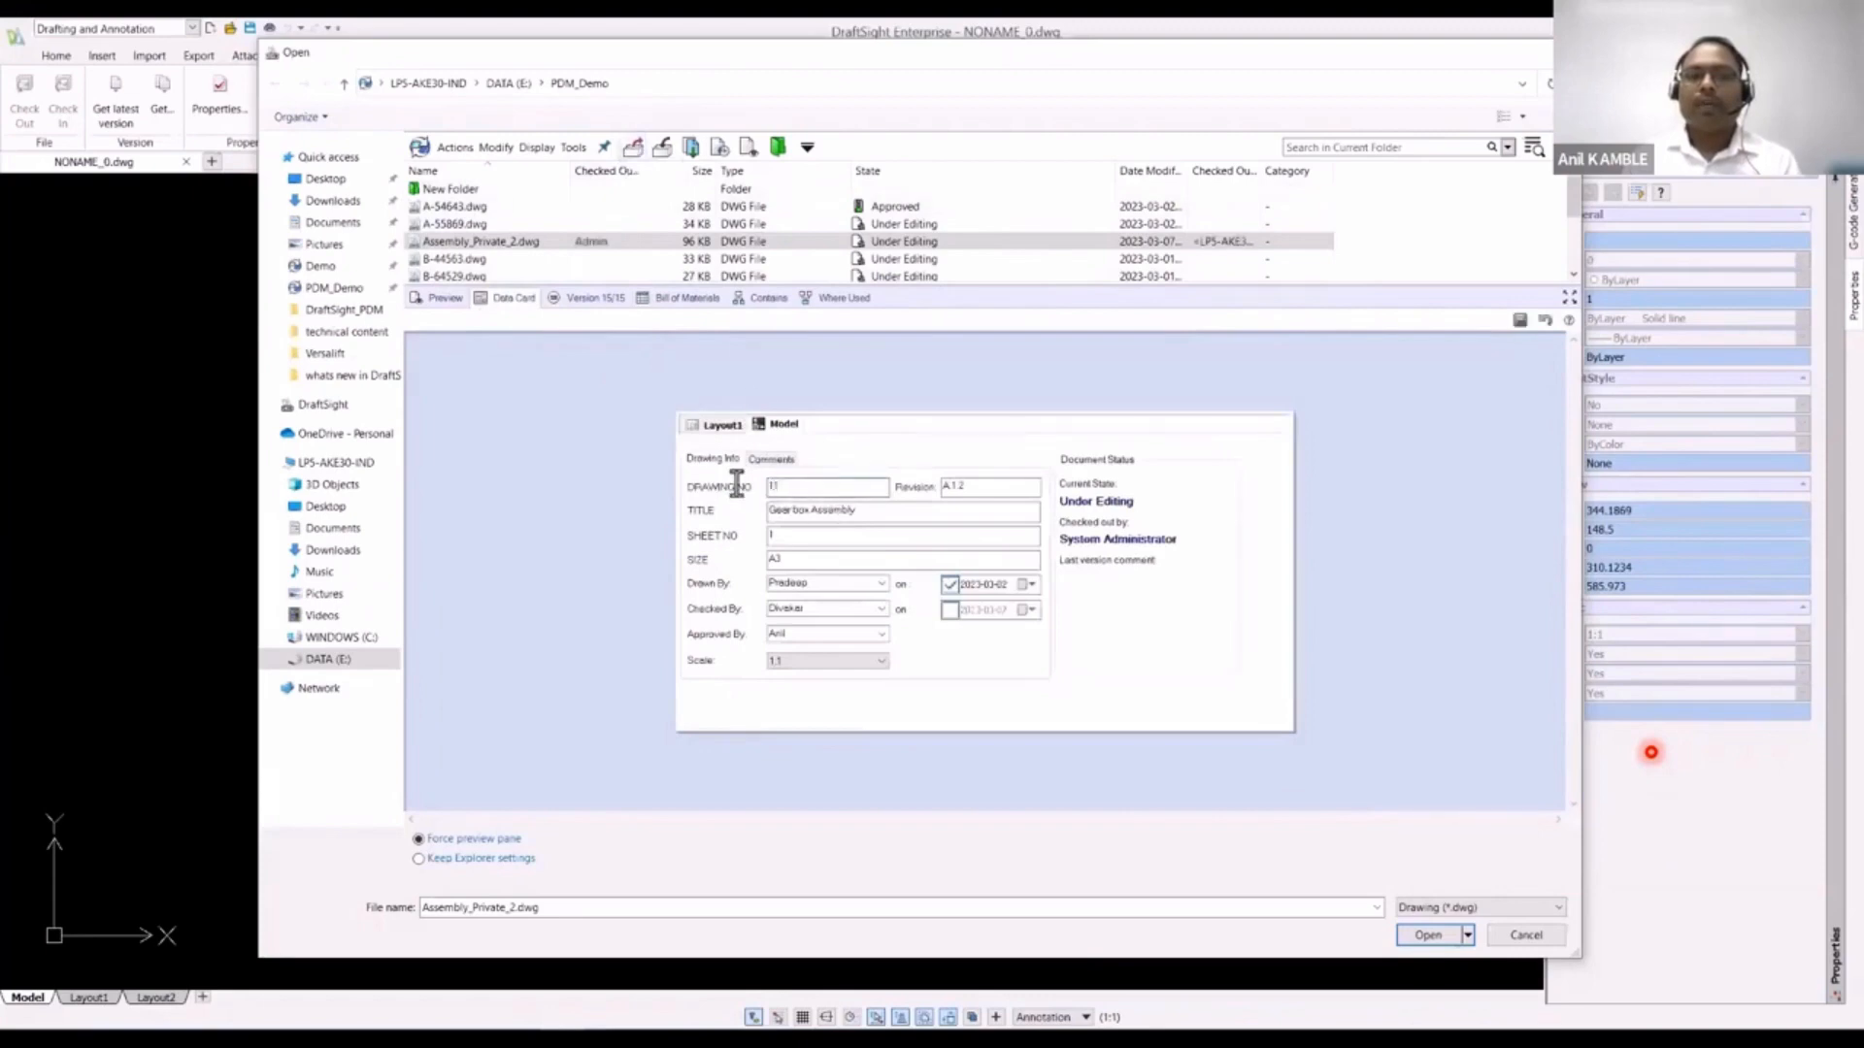
text(-2023-02)
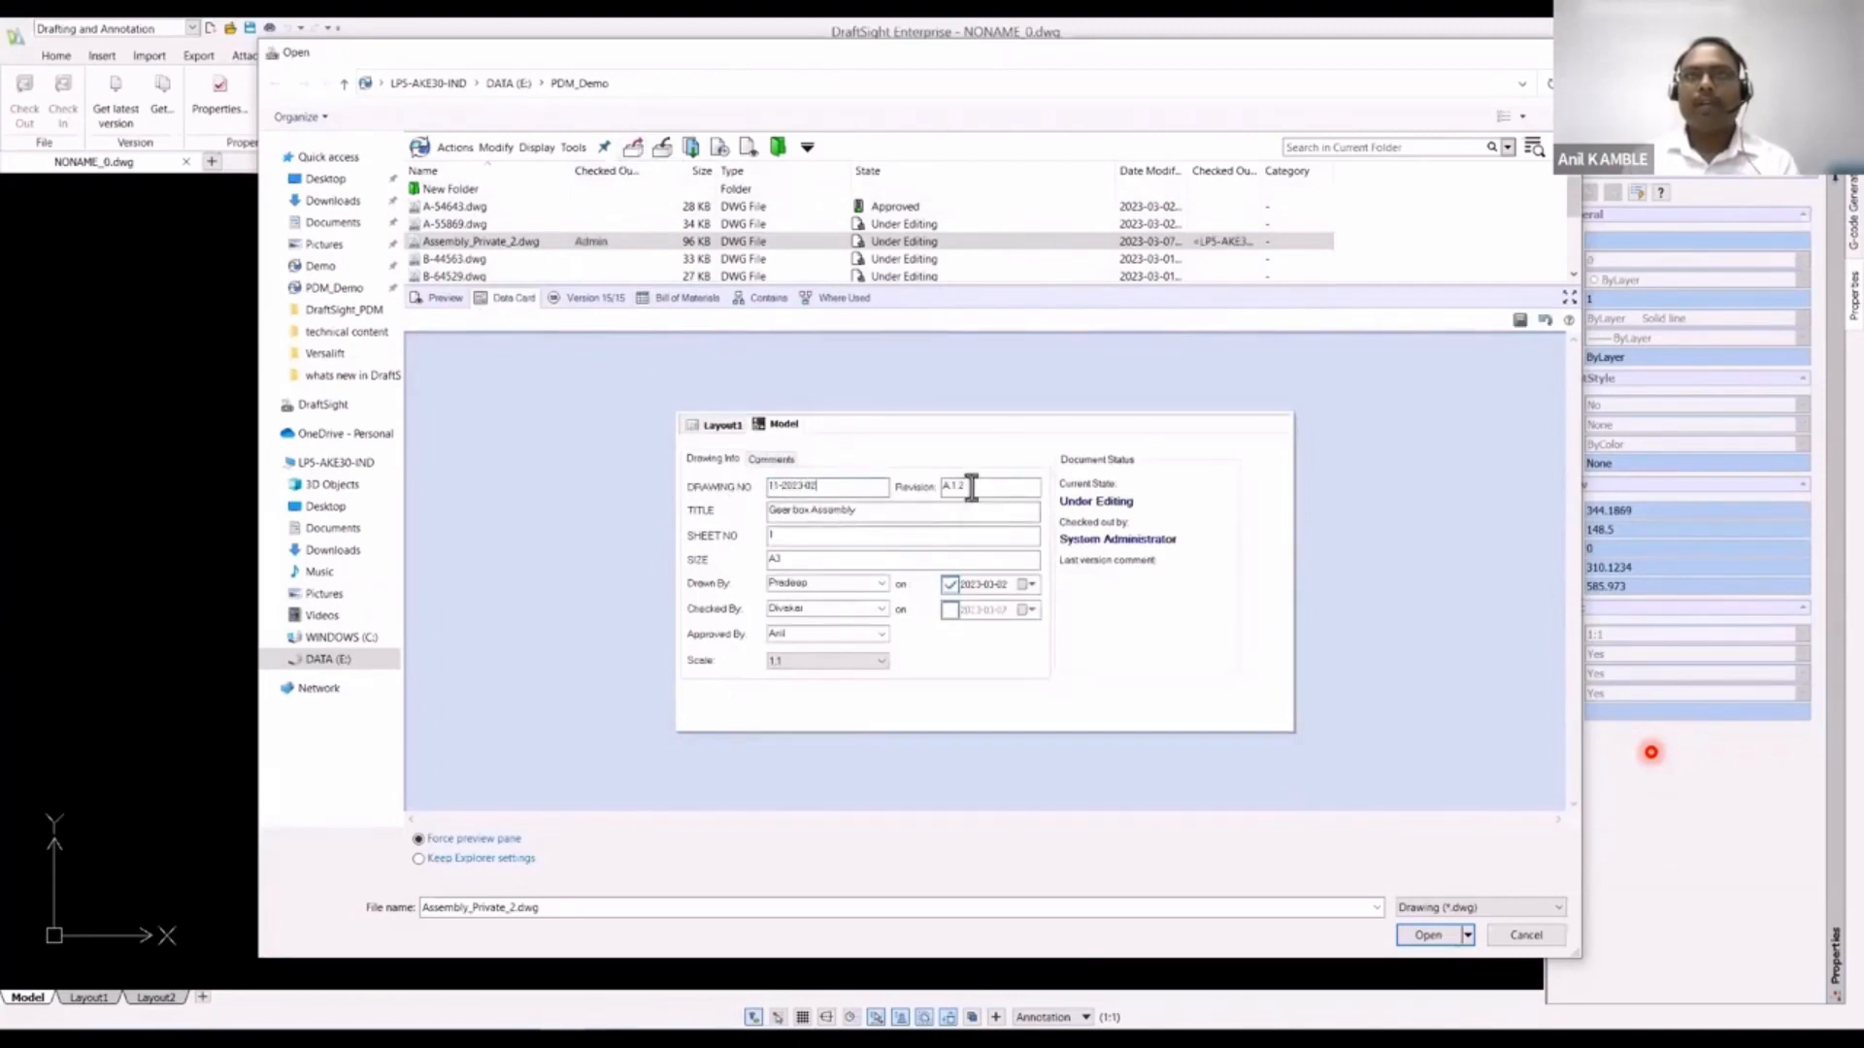
Step: Set the data card's revision to A and its title to ASSEMBLY PRIVATE
drag(970, 486, 726, 506)
text(A)
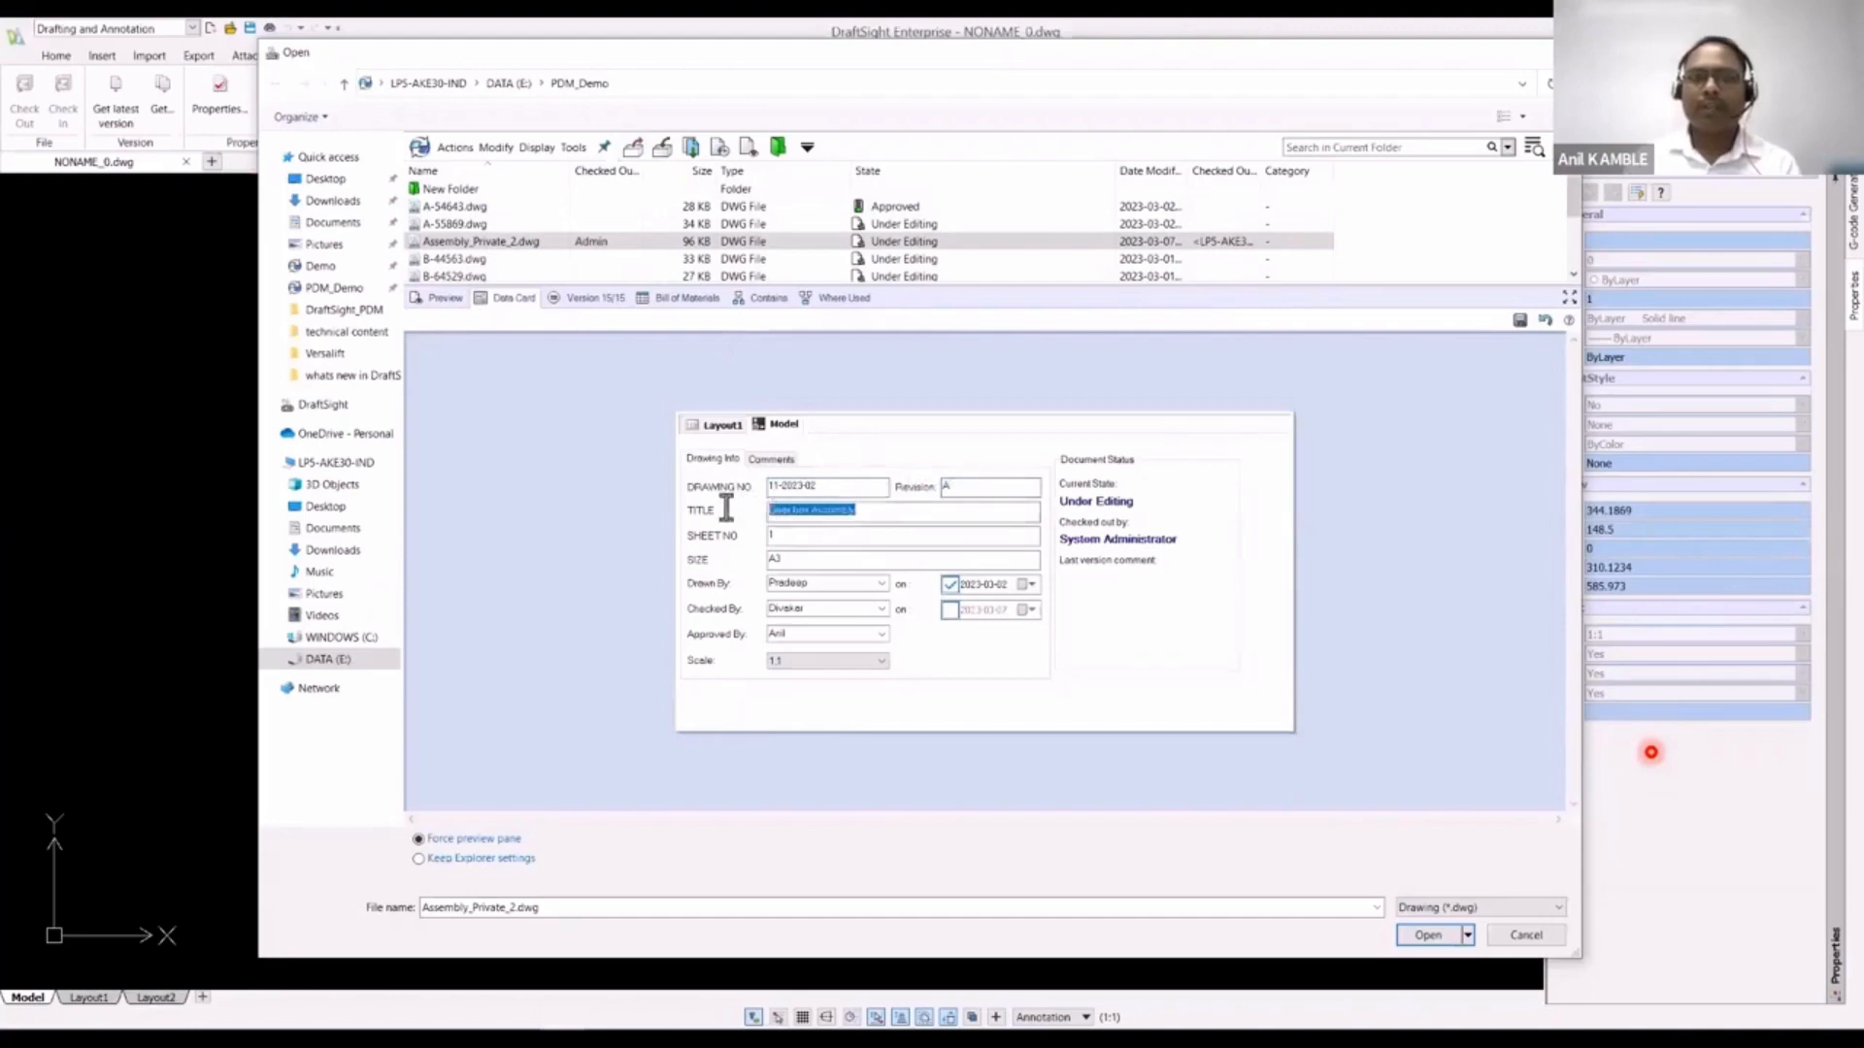
text(ASSEMBLY)
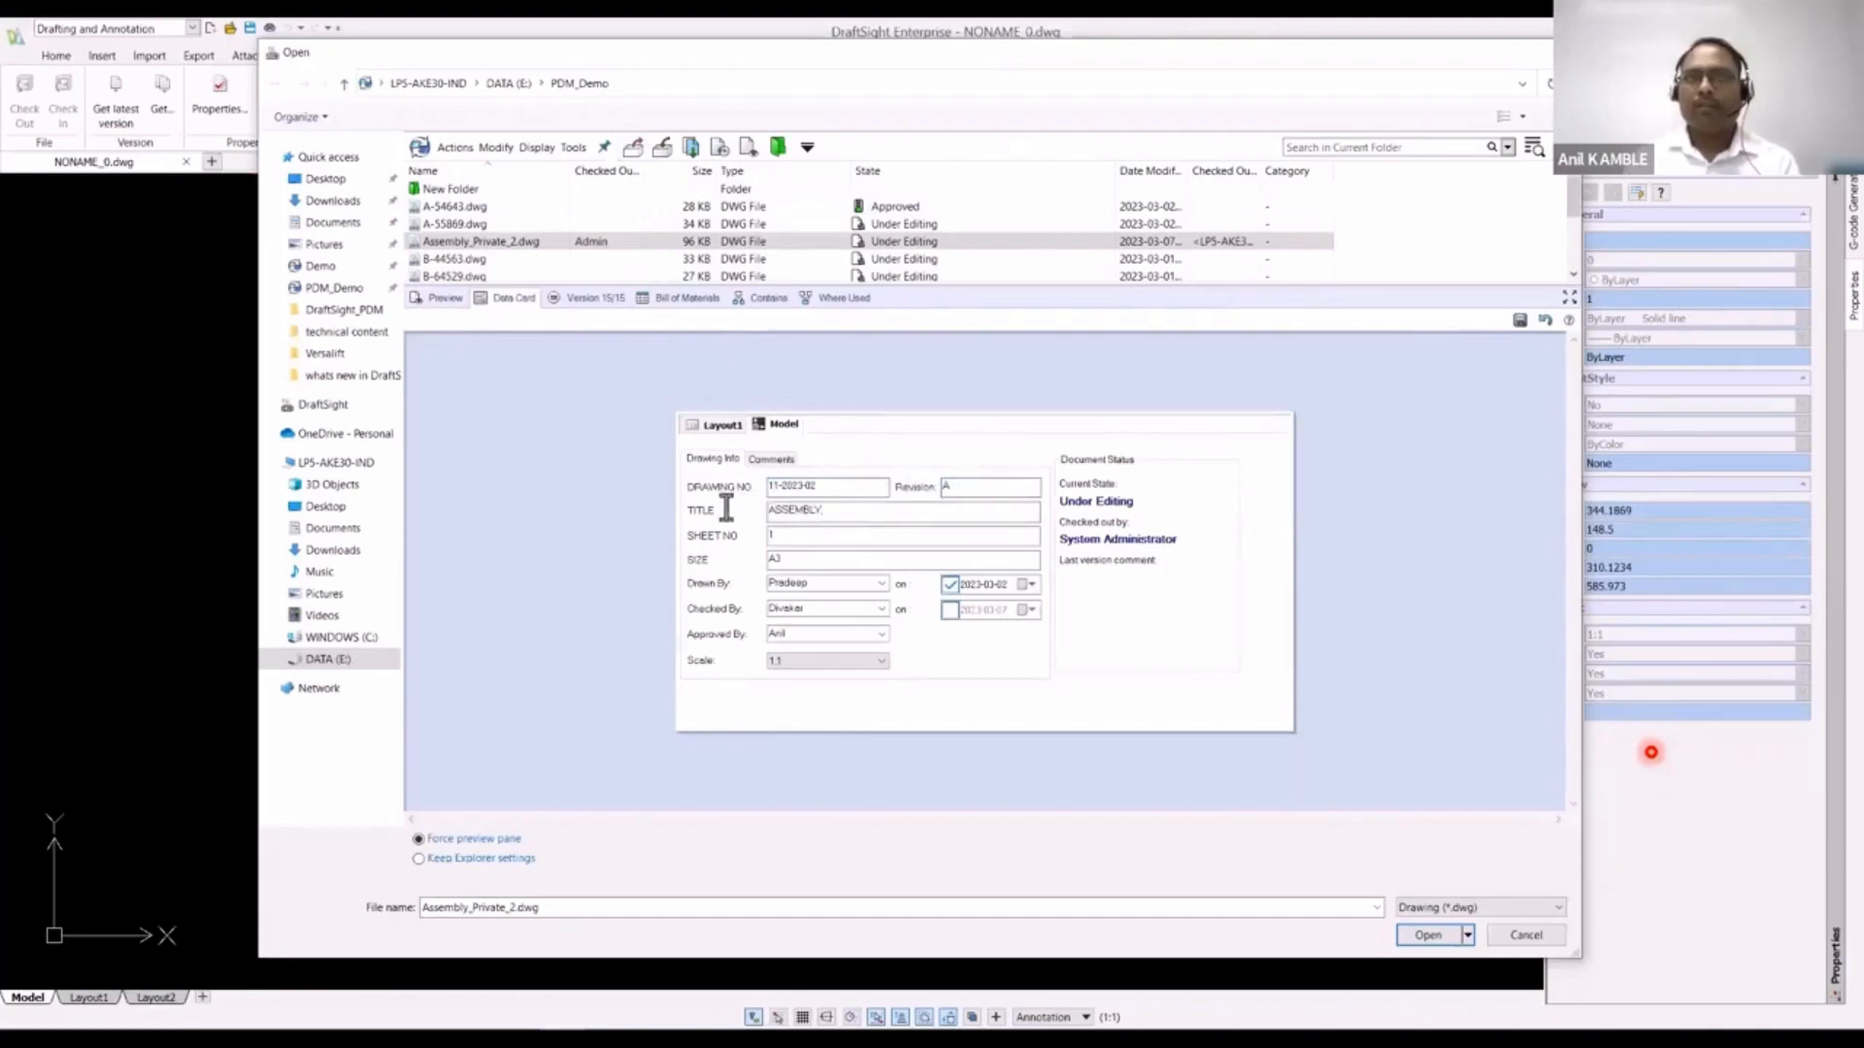
text( PRIVATE)
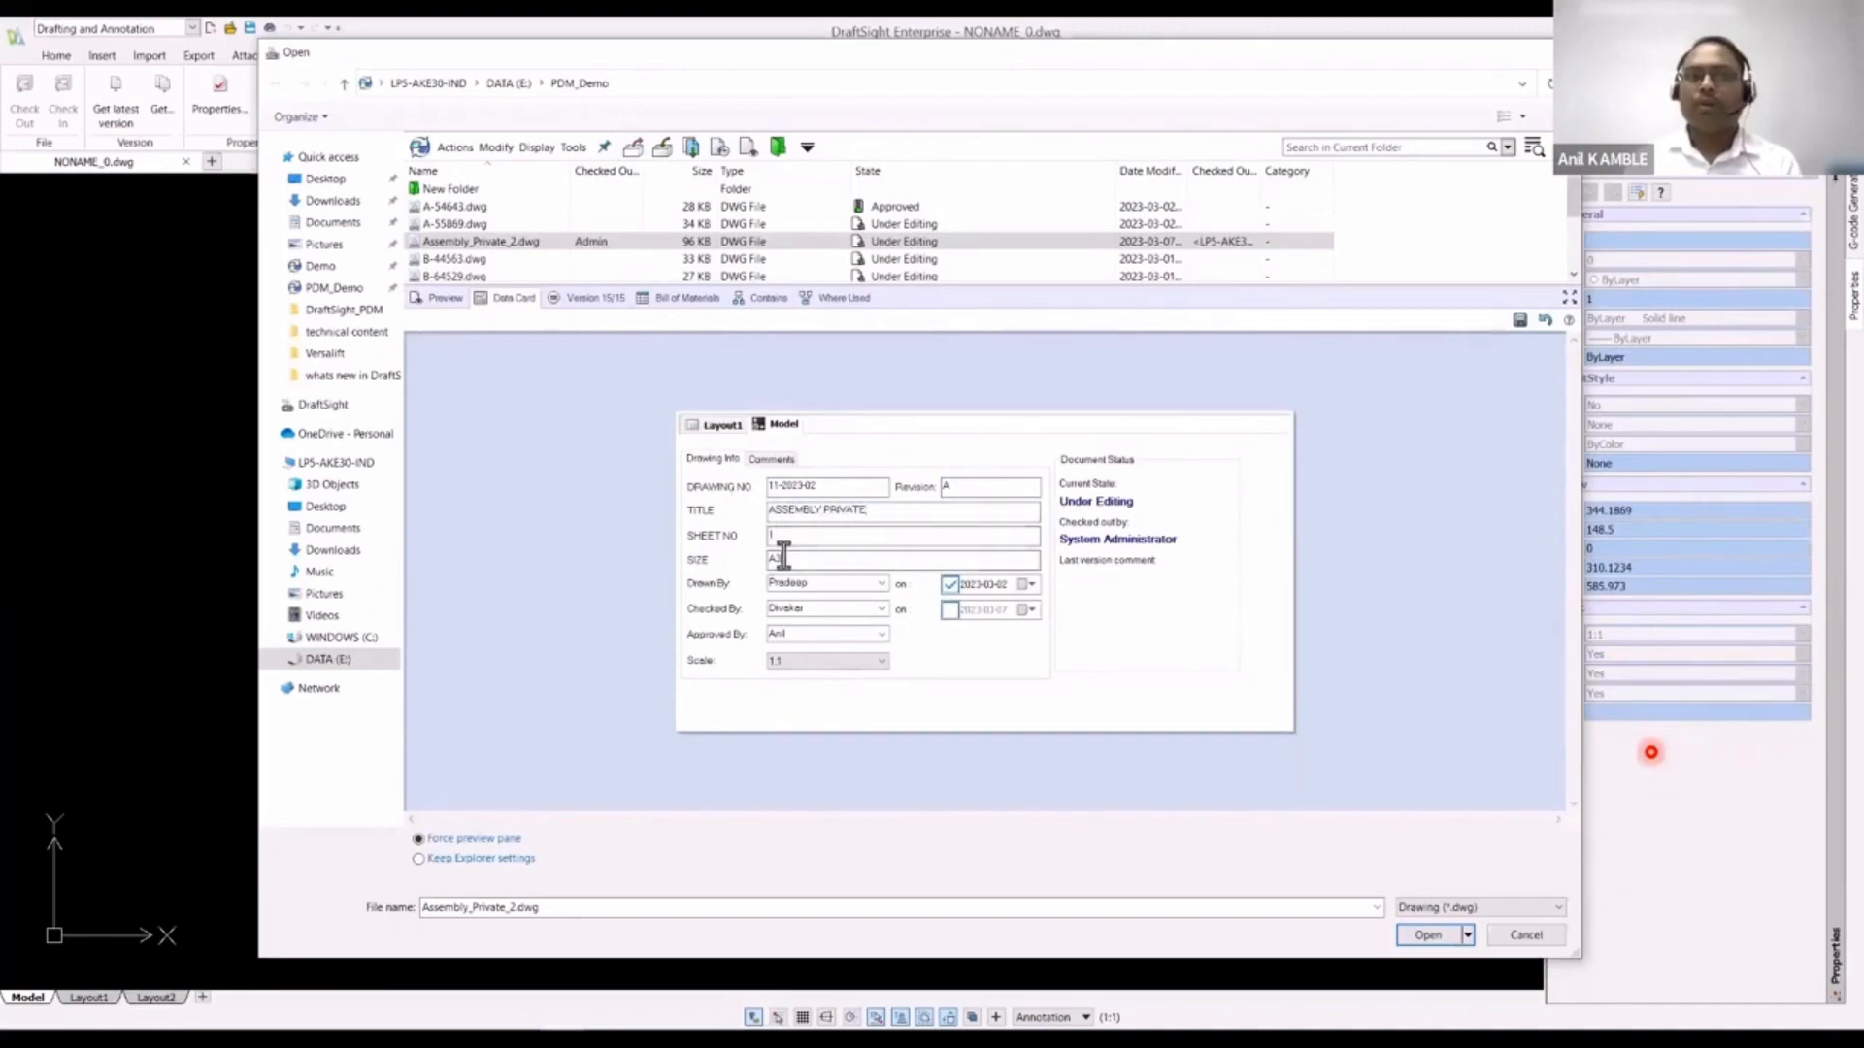
Step: Set the data card's size to A2, enter the names for drawn, checked and approved by, and save the card
click(823, 581)
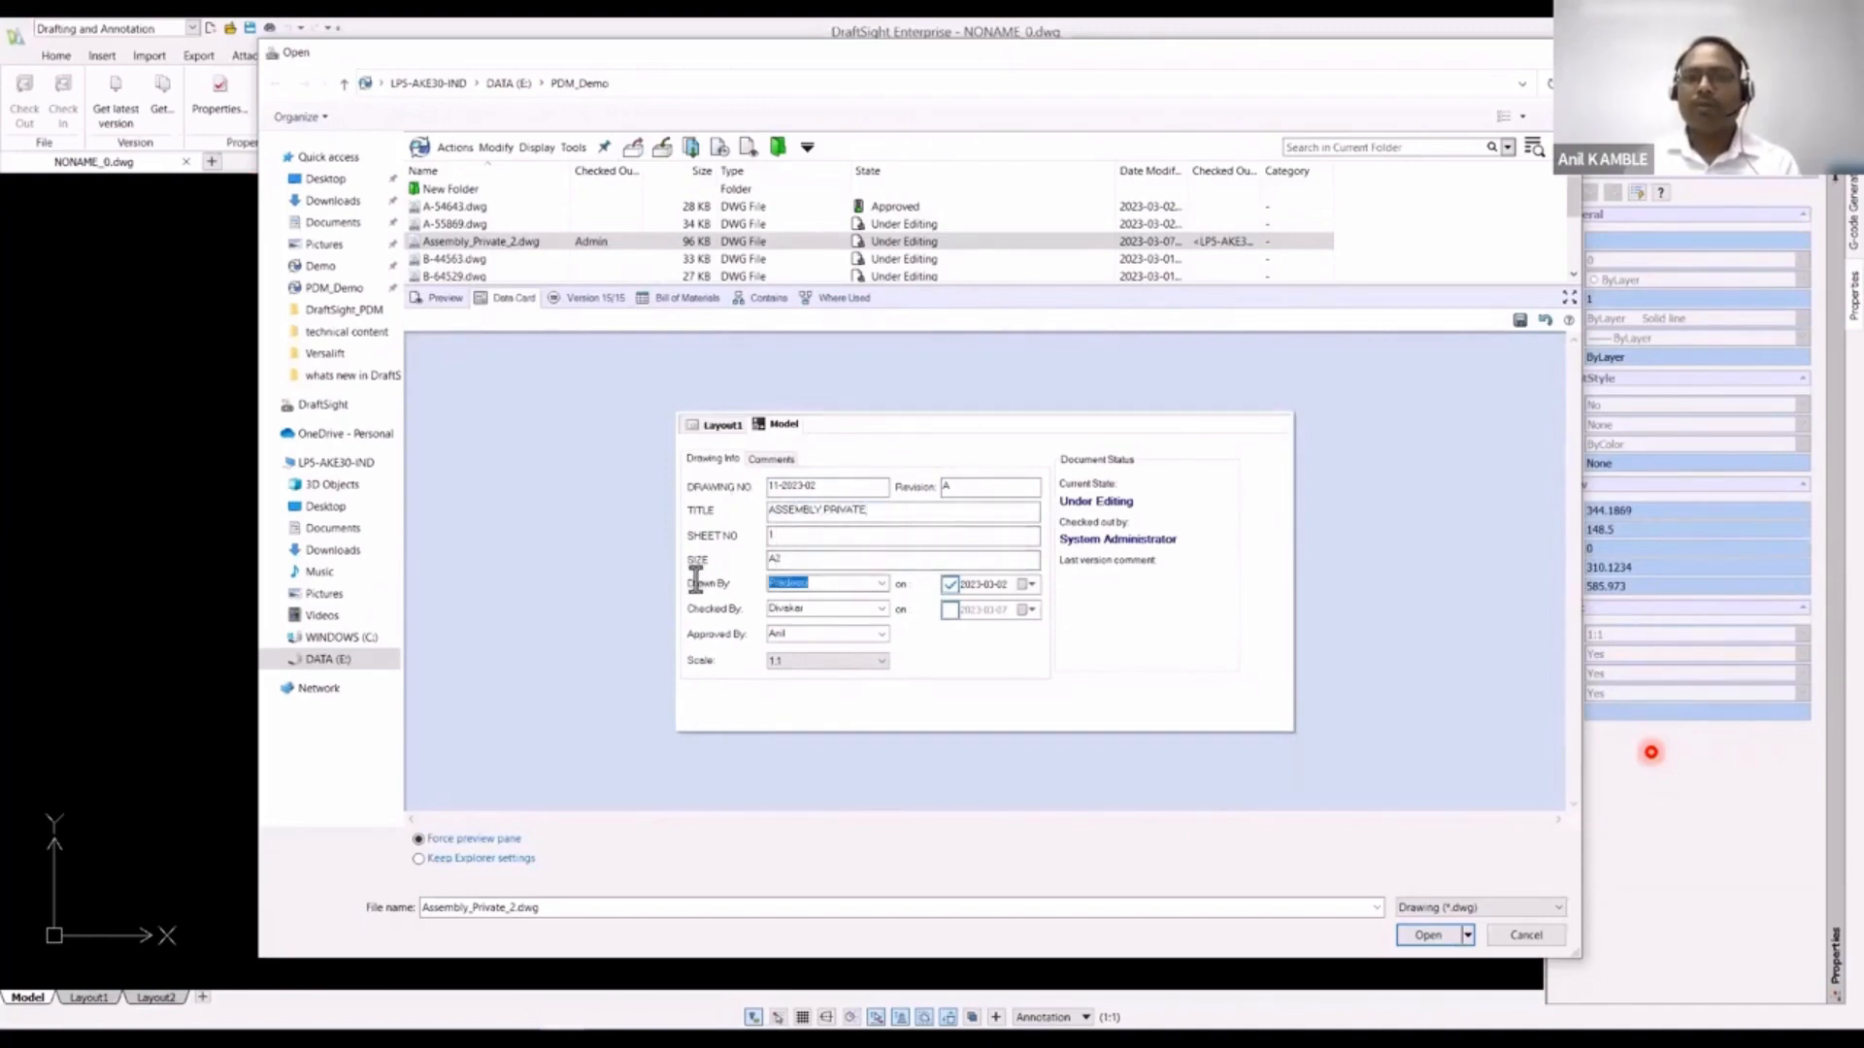
text(ANIL)
key(Tab)
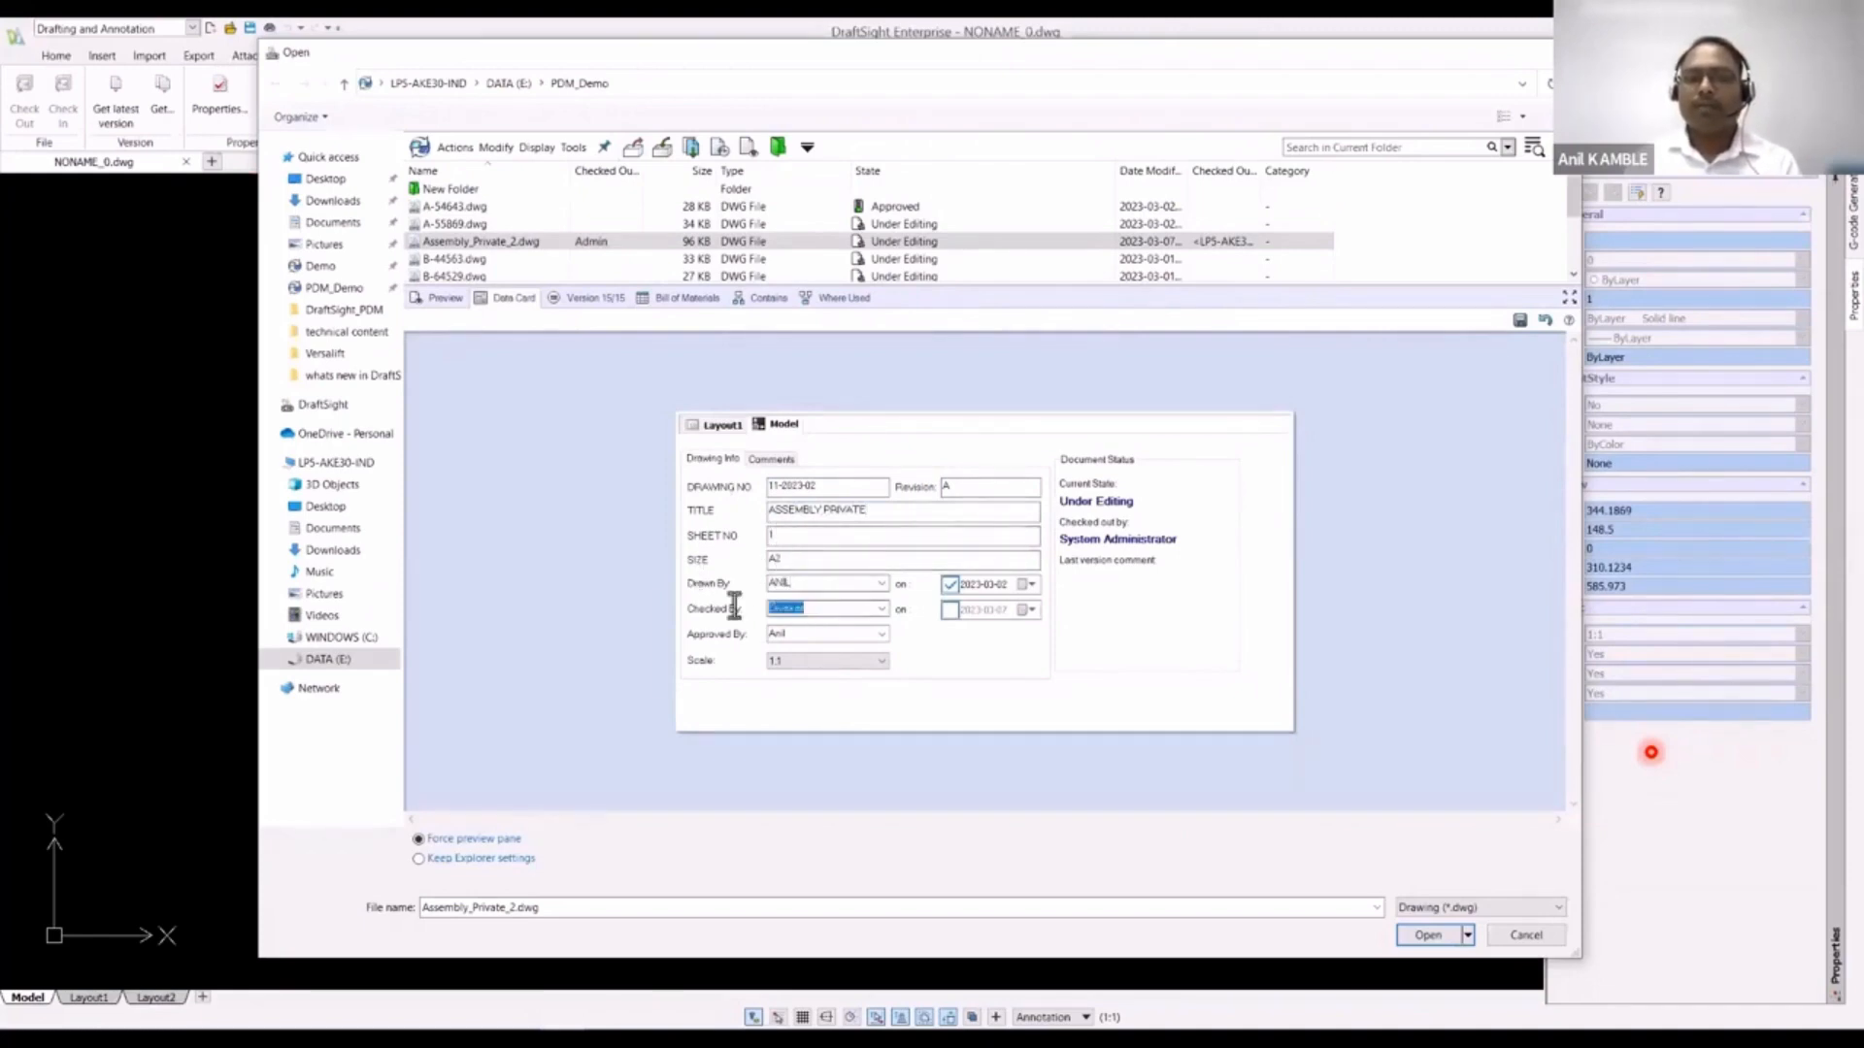
text(JACK)
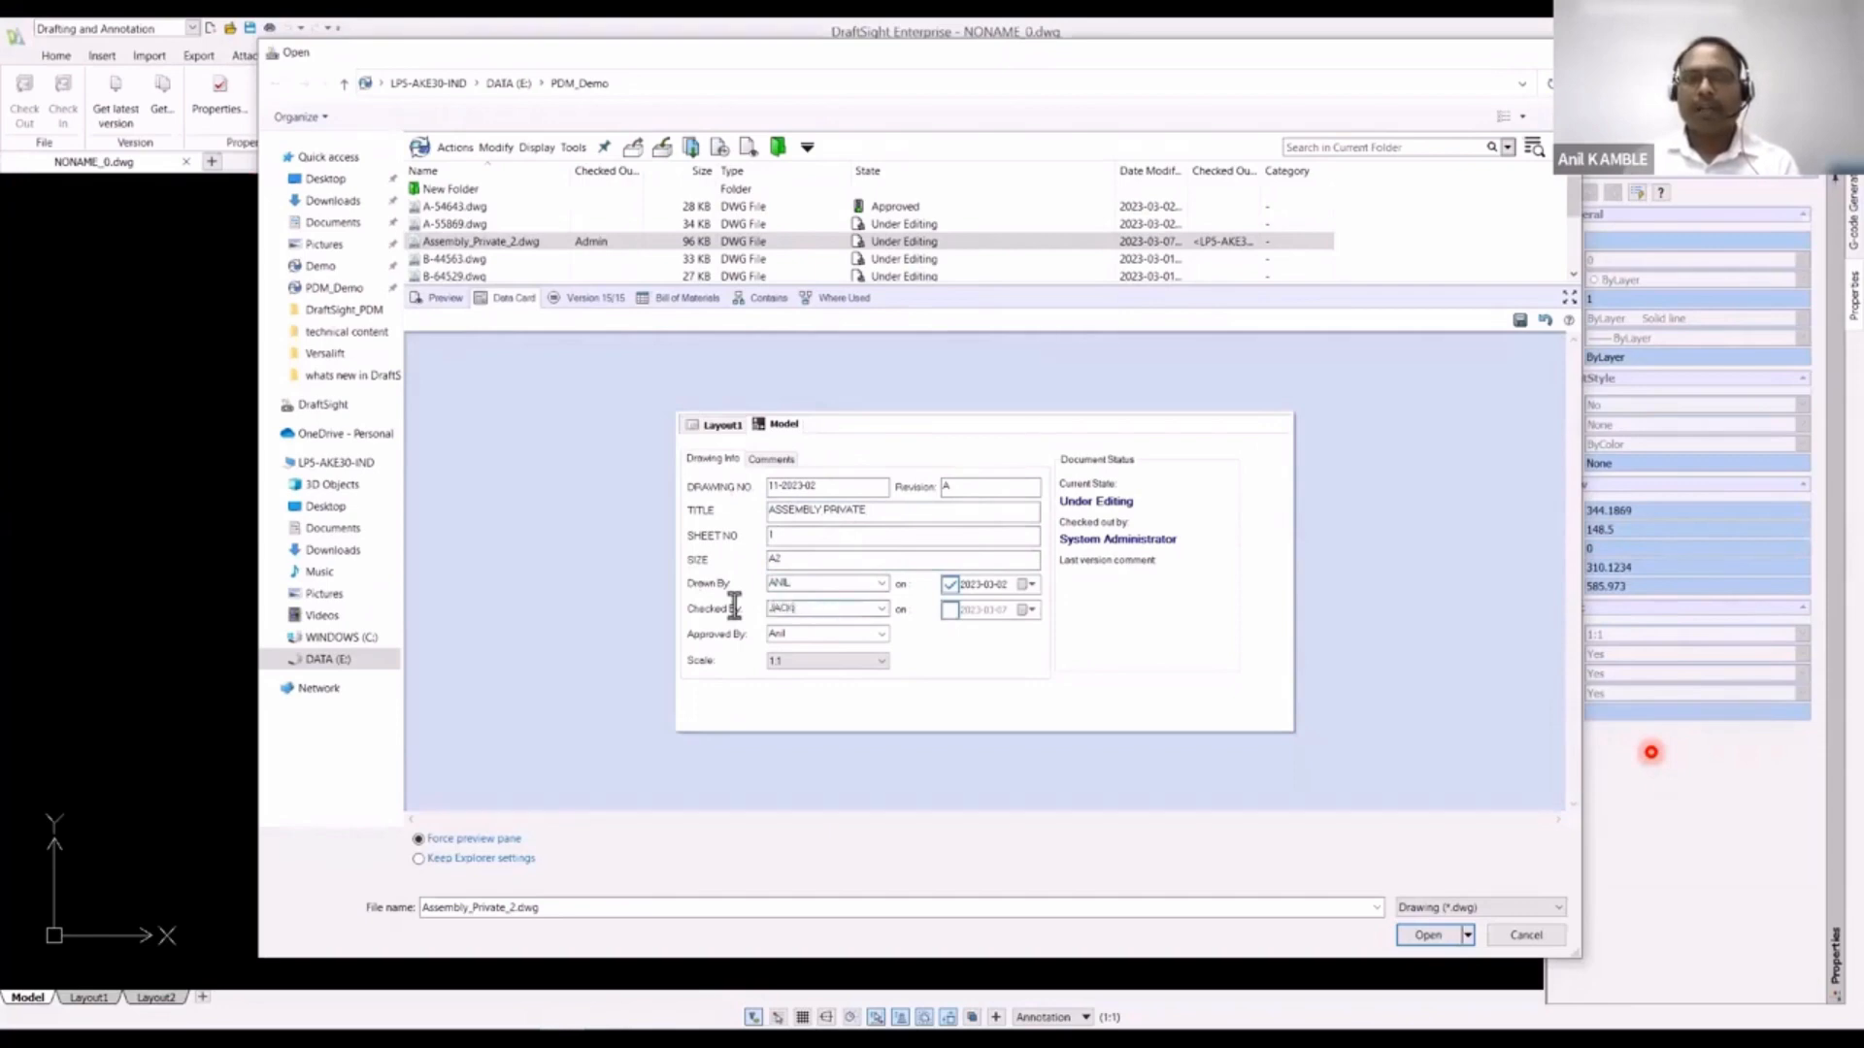
key(Tab)
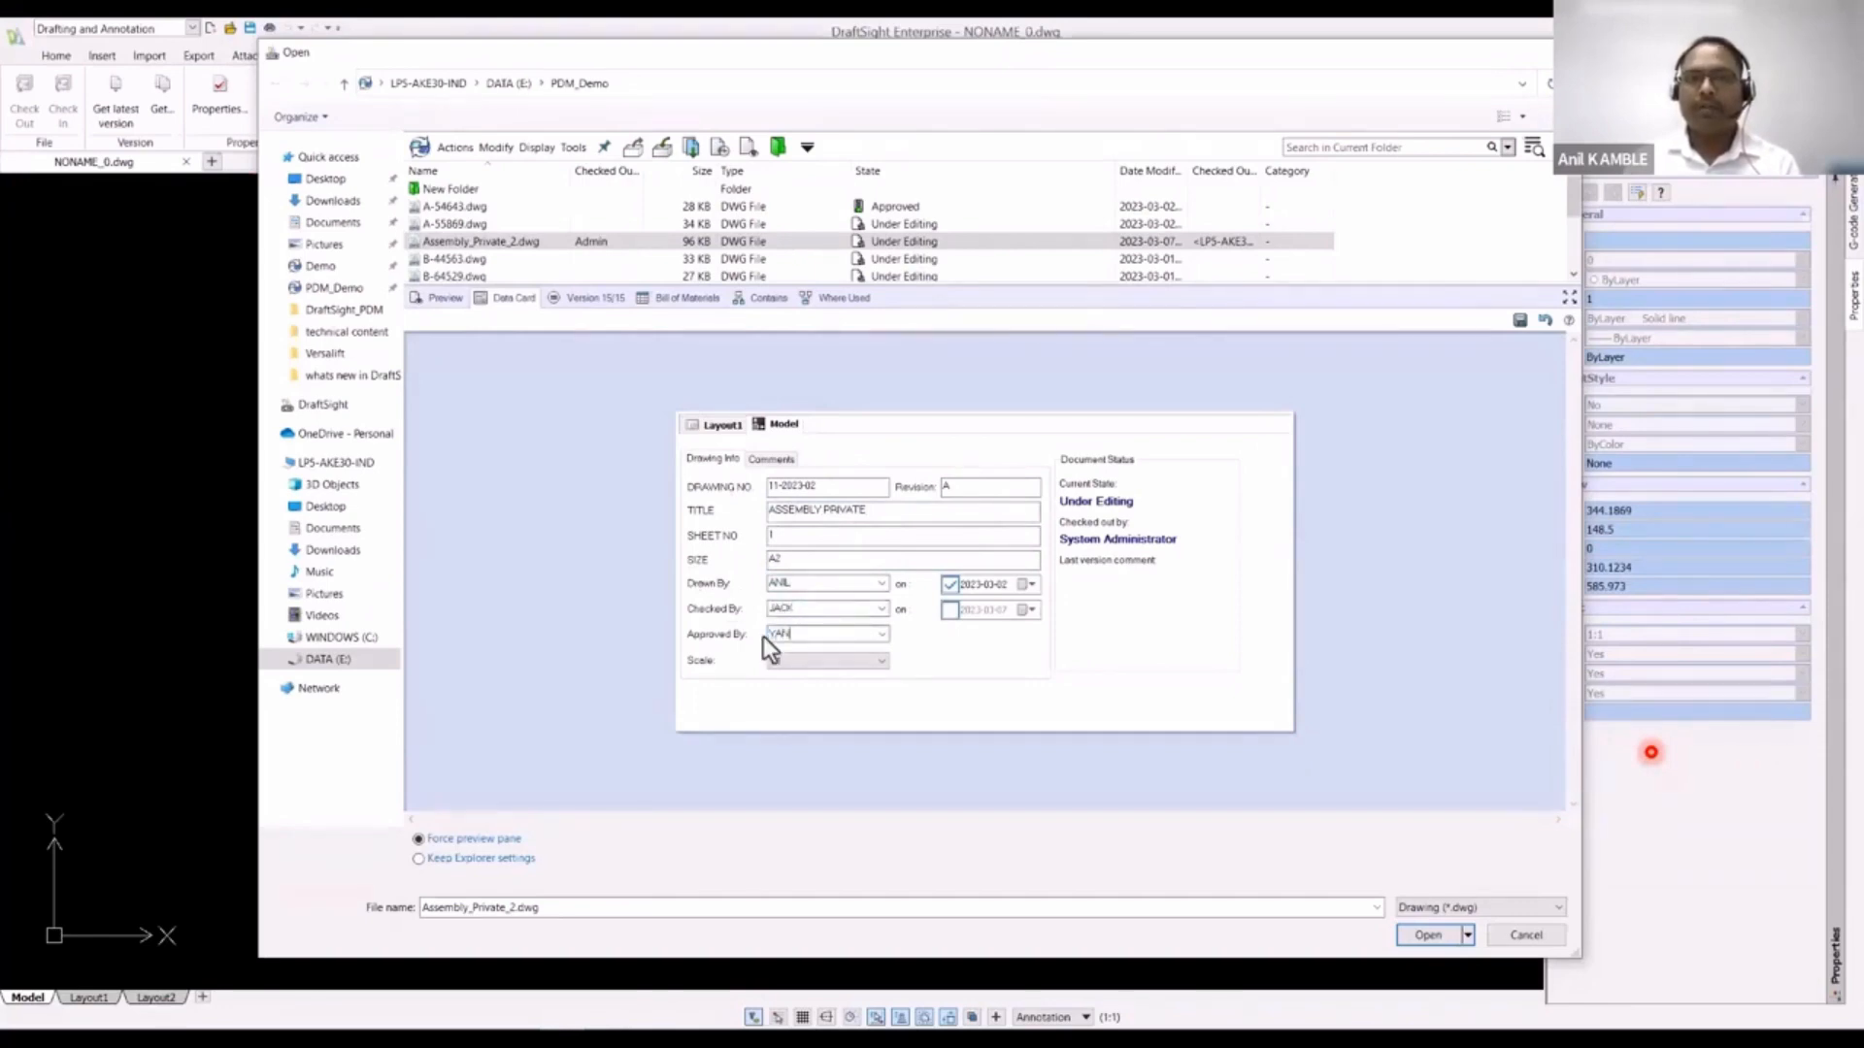
text(YAN)
drag(1138, 501, 1055, 501)
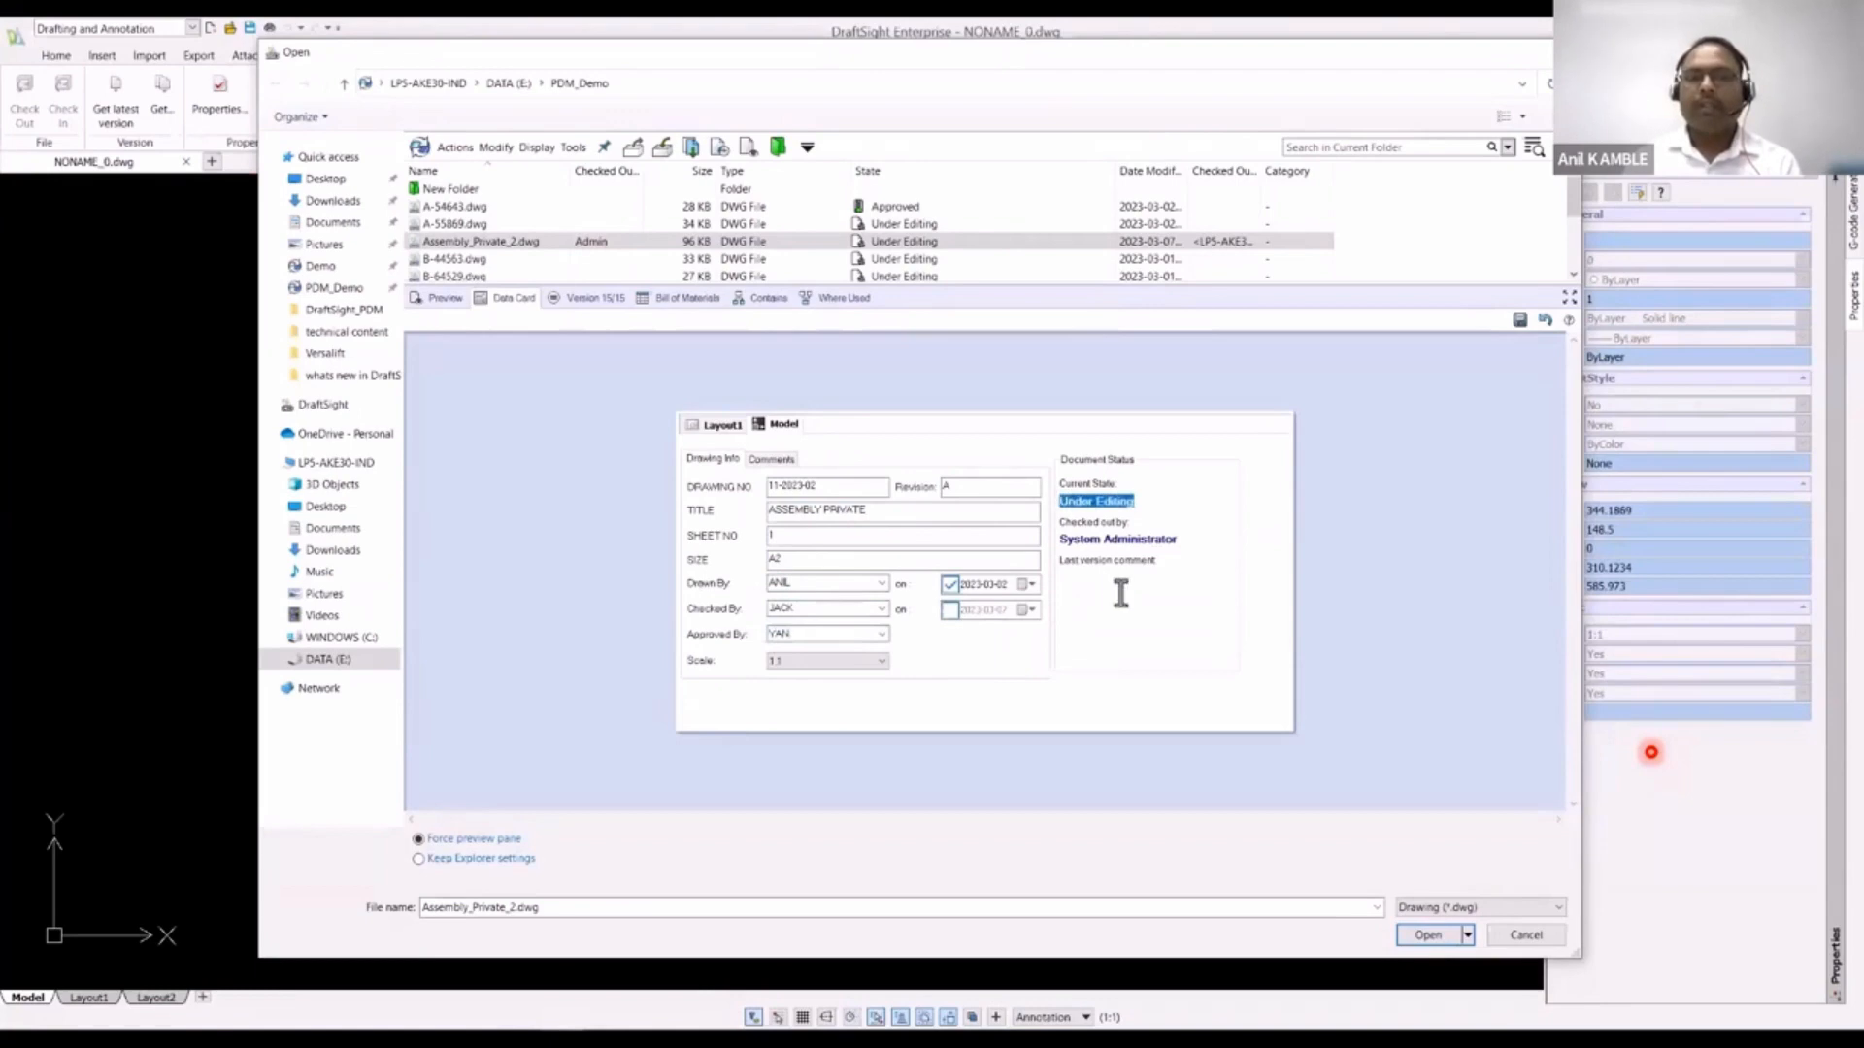
click(1513, 324)
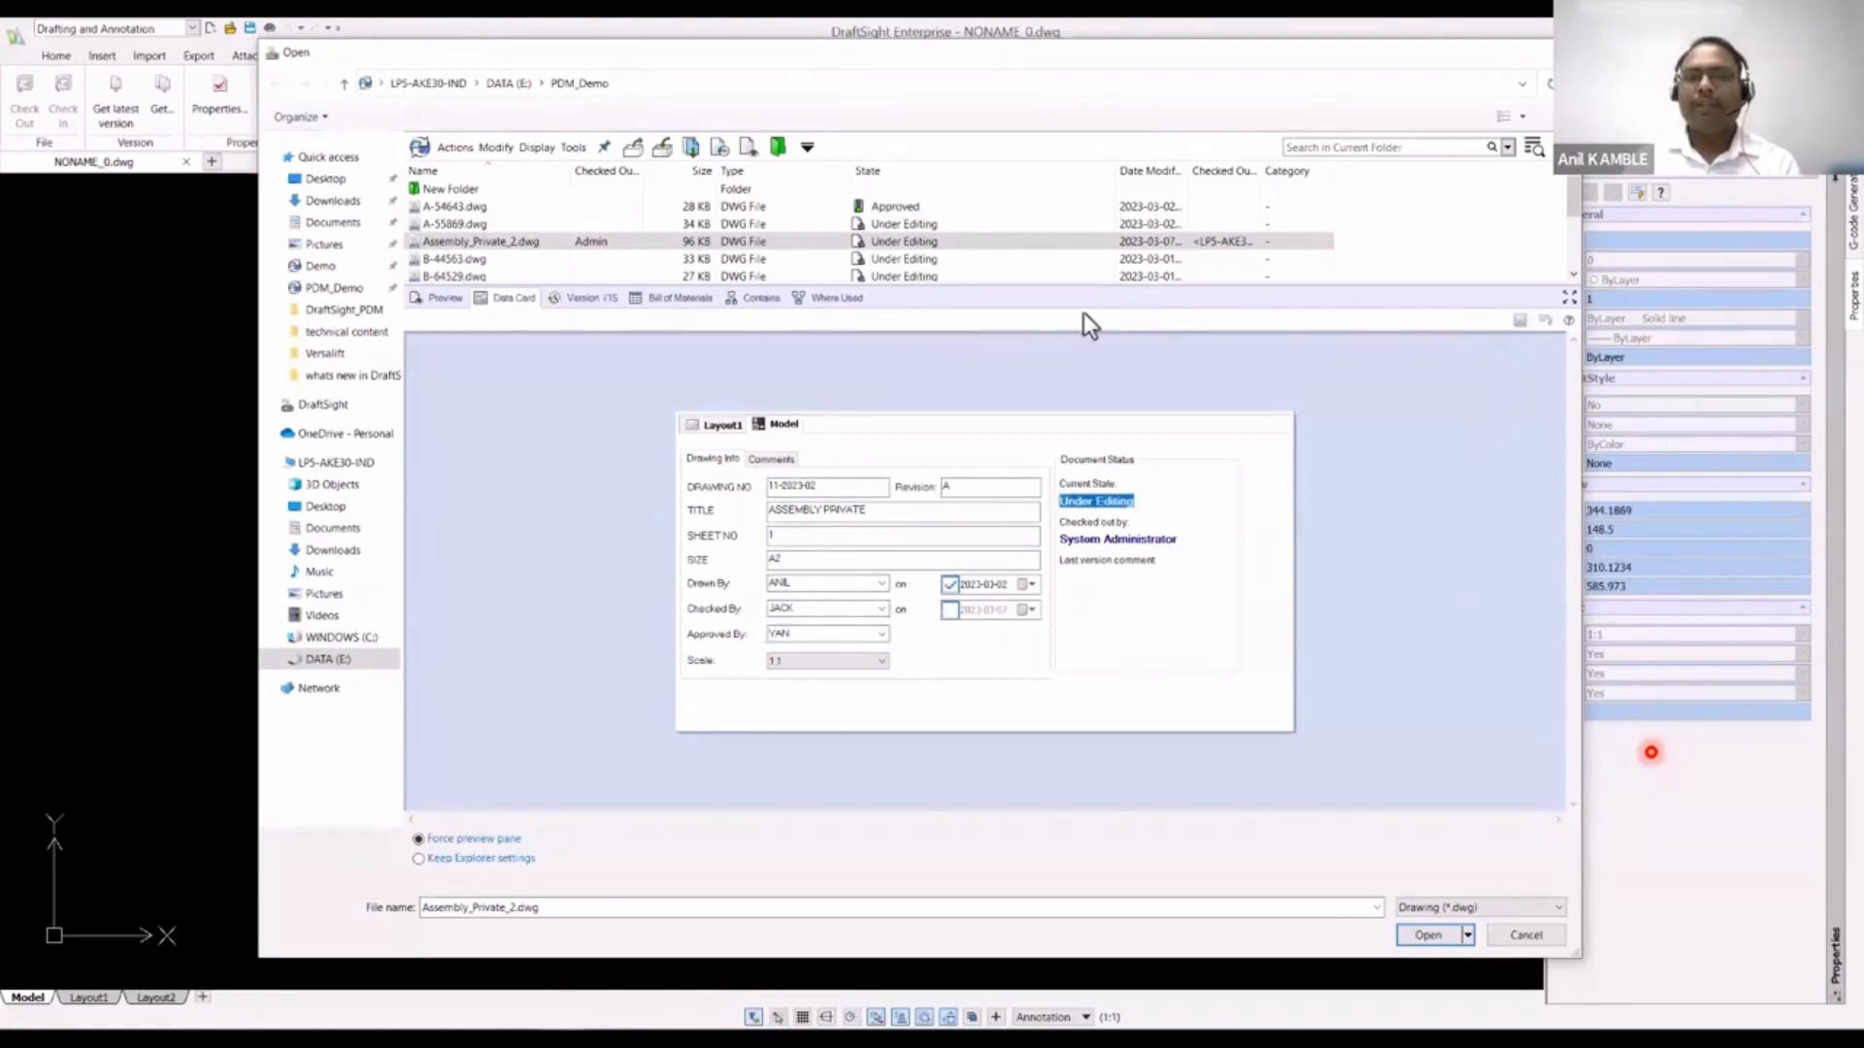
Step: Open Assembly_Private_2.dwg and edit its title block attributes, setting the drawing number to 12-2023-03 and the revision to B
double_click(493, 242)
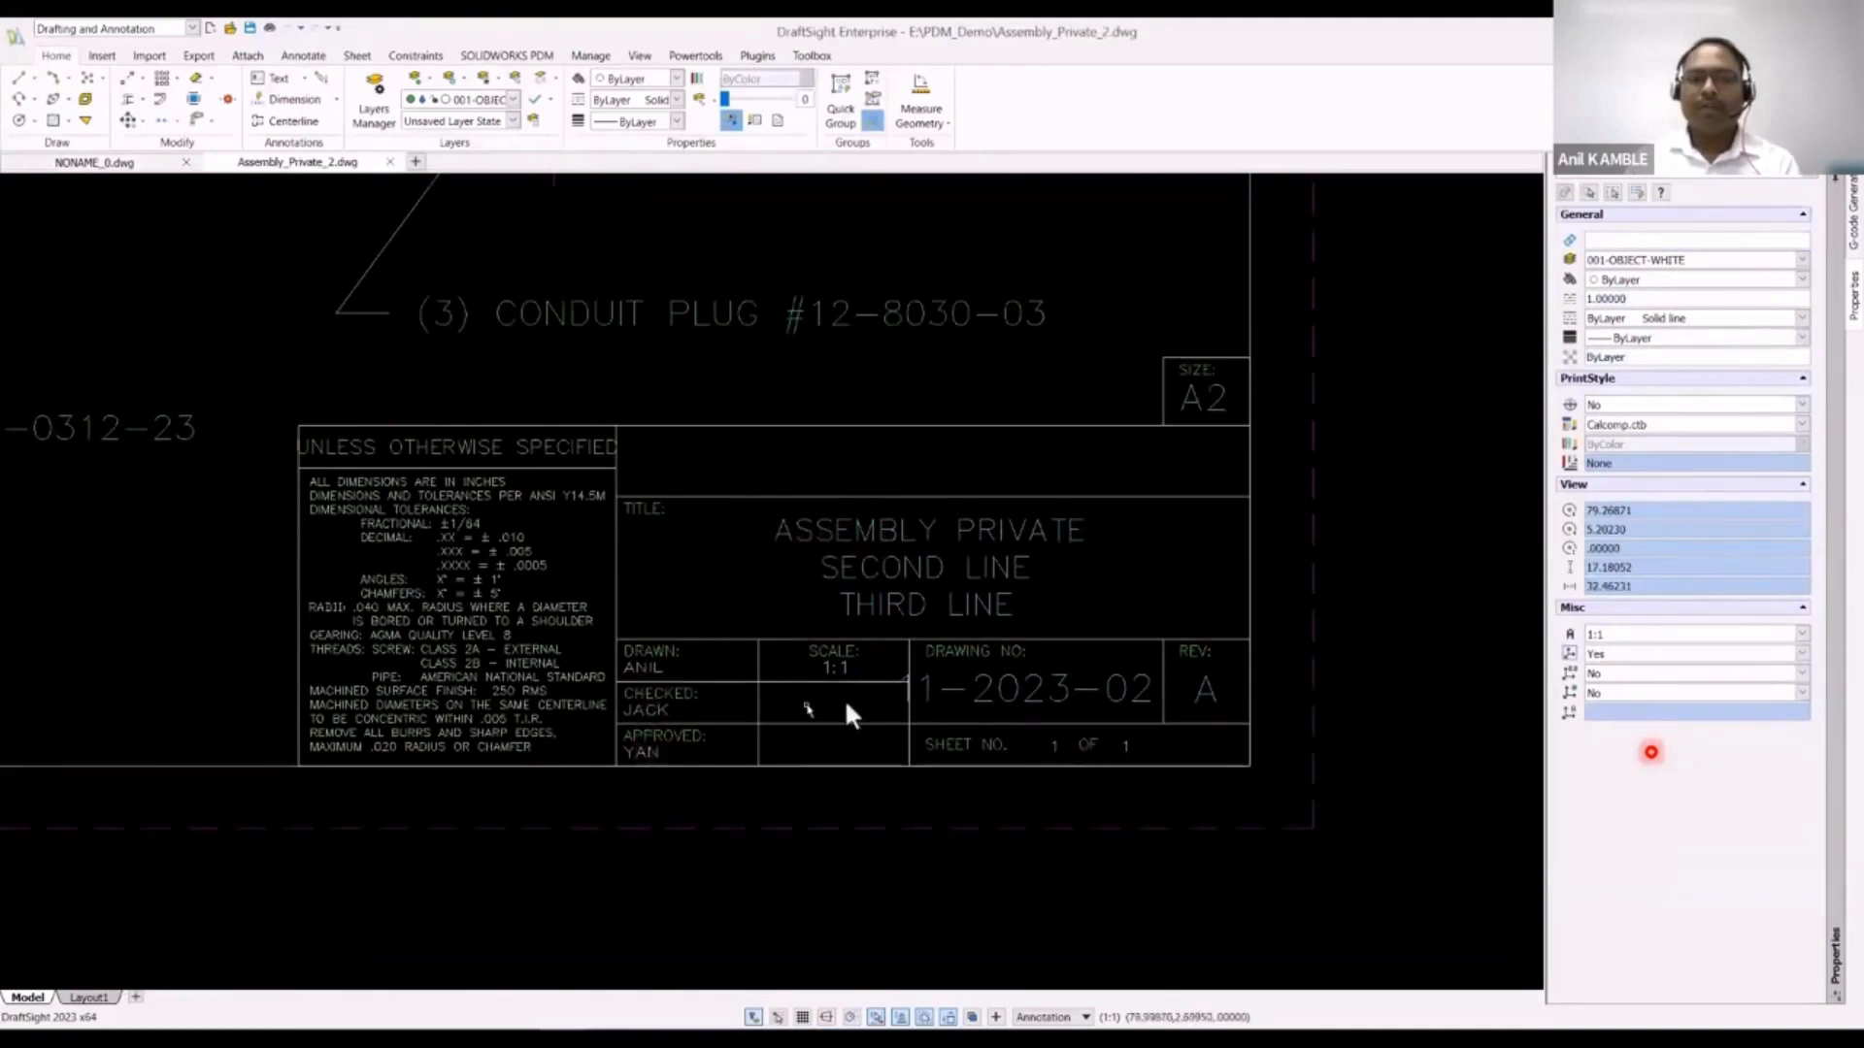
double_click(891, 529)
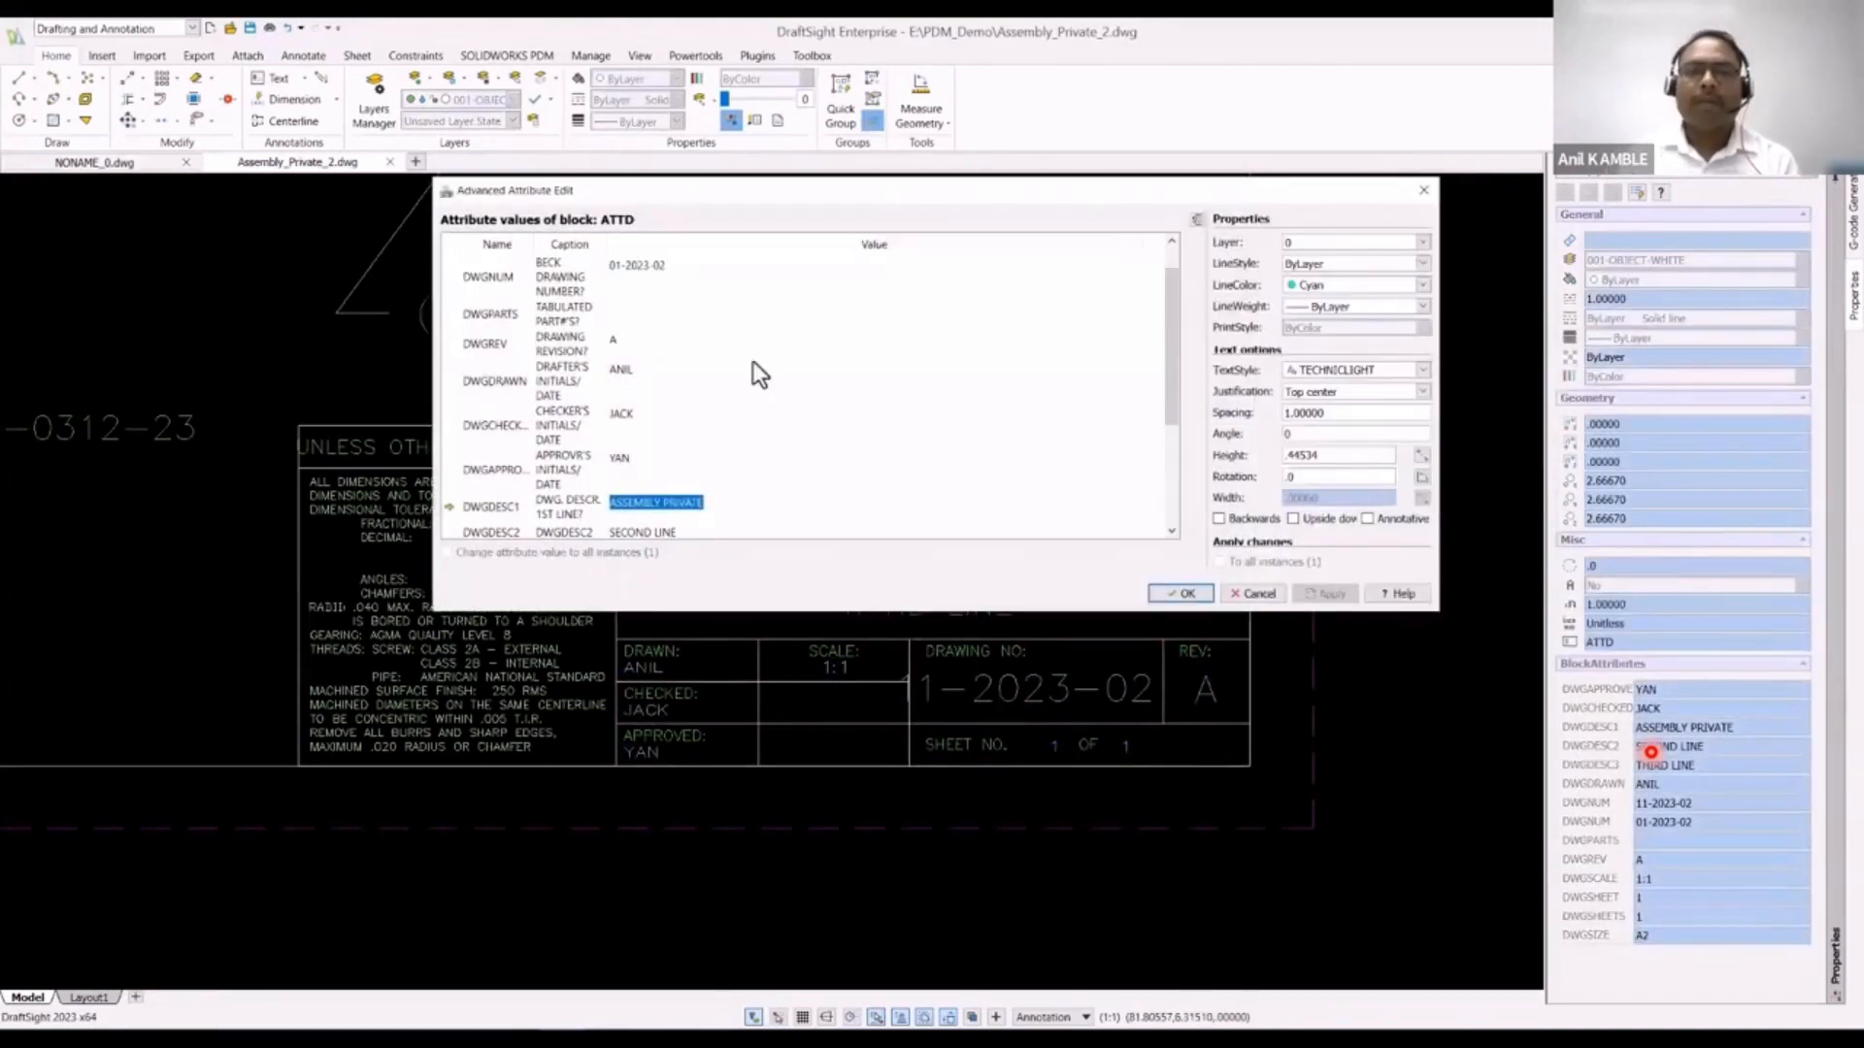
scroll(753, 361, up, 1)
drag(672, 265, 586, 264)
text(12-2023)
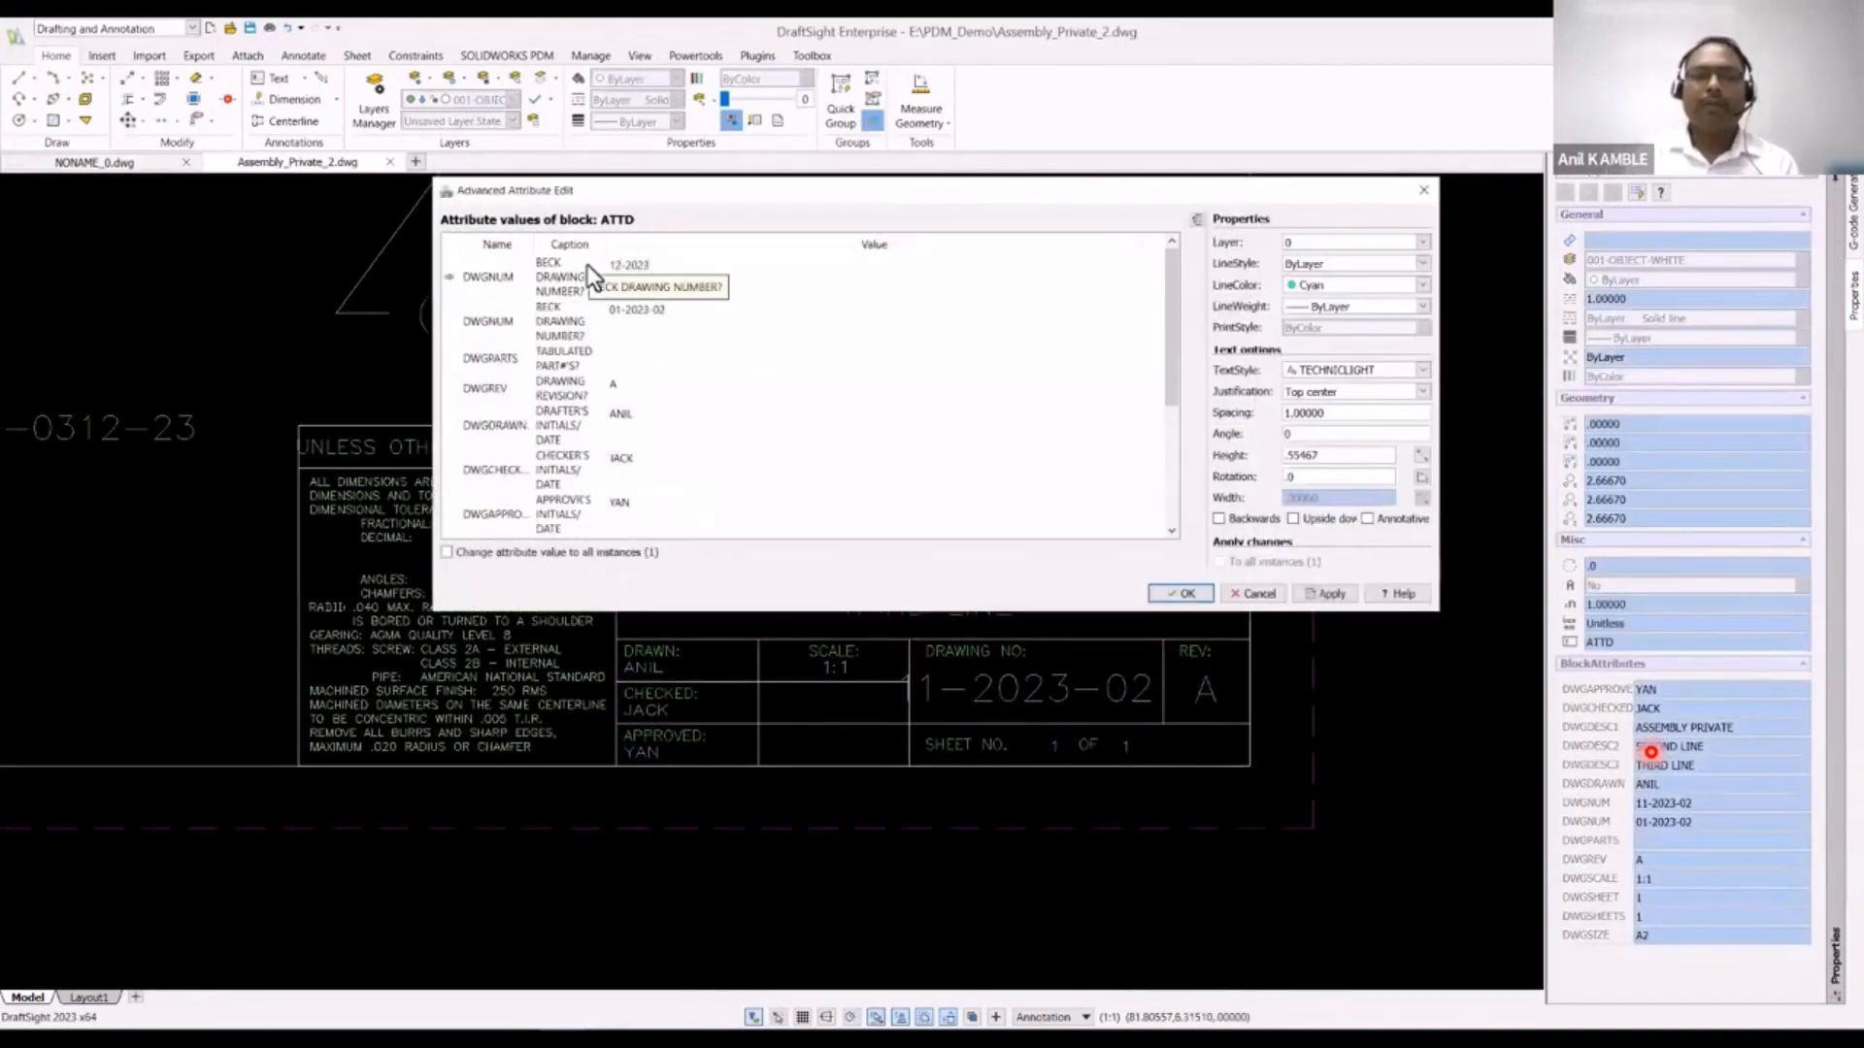
text(-03)
scroll(593, 353, down, 1)
click(625, 270)
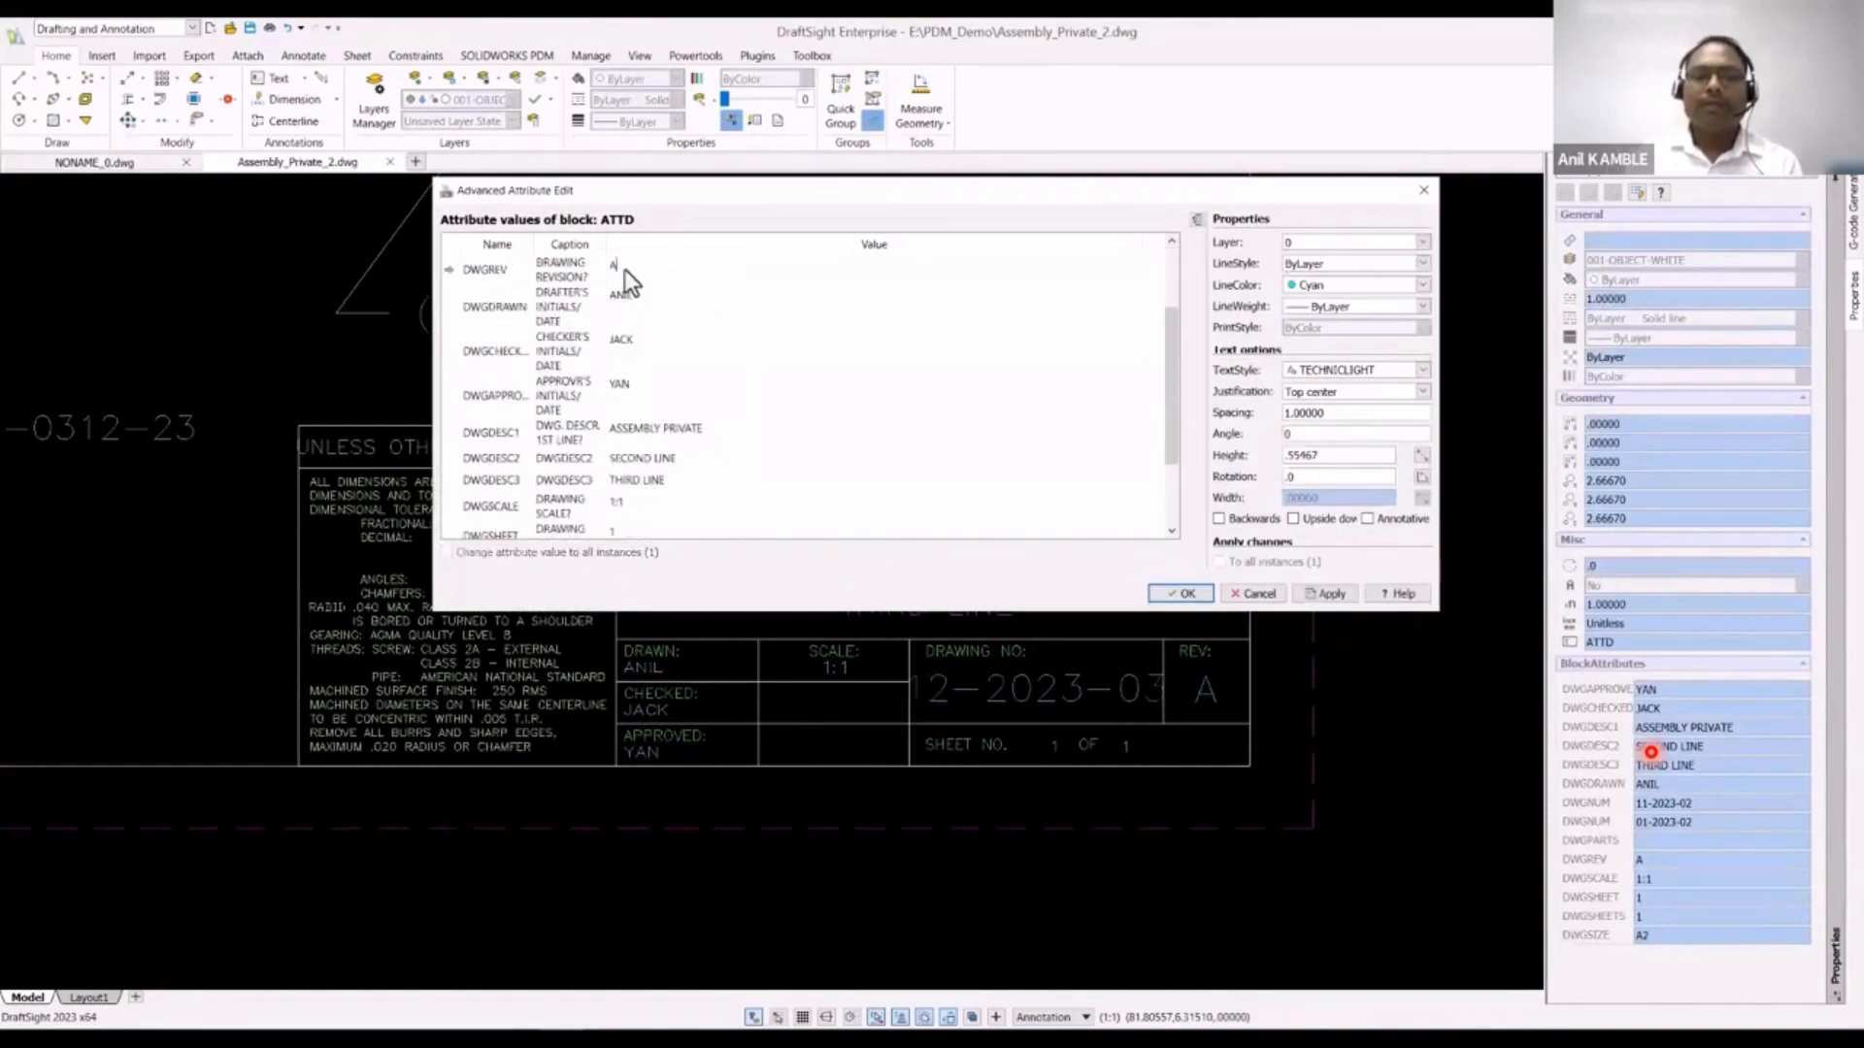
key(BackSpace)
Step: Replace the drafter's and checker's names in the title block attributes
click(636, 293)
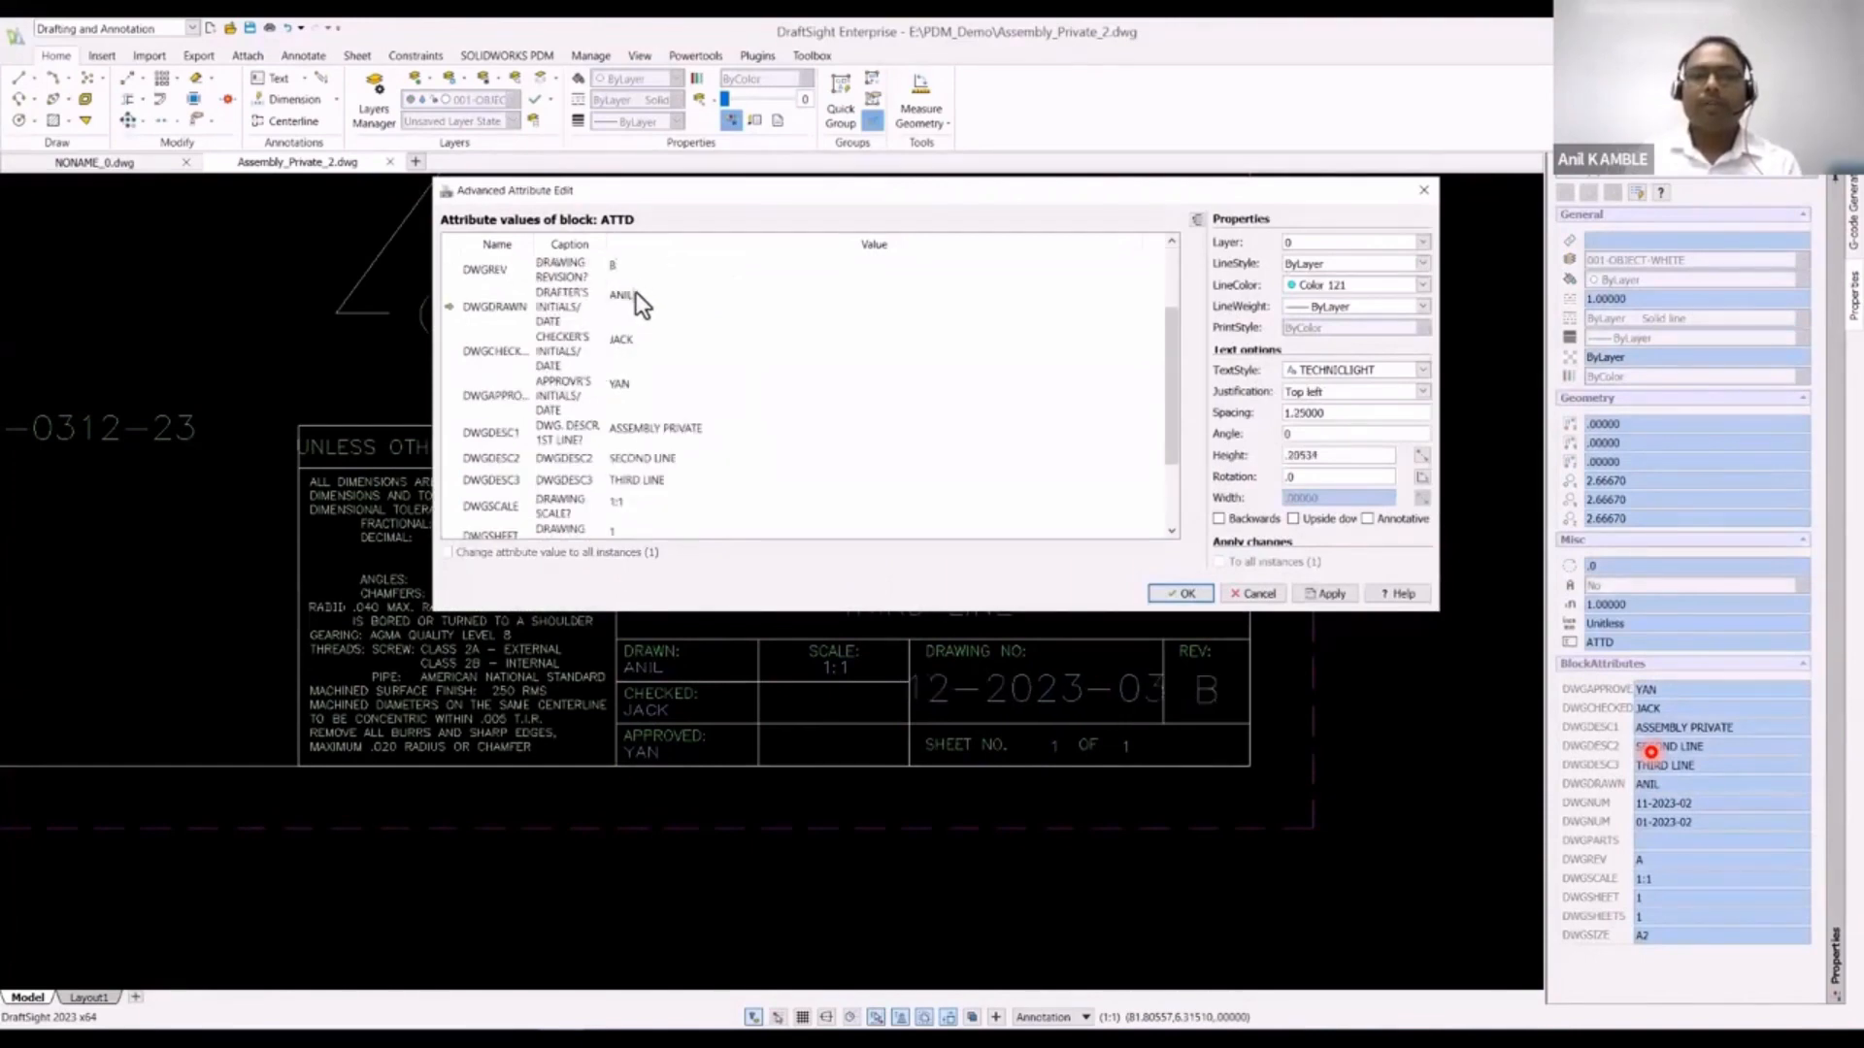
key(BackSpace)
key(BackSpace)
key(BackSpace)
key(BackSpace)
text(BRAIN)
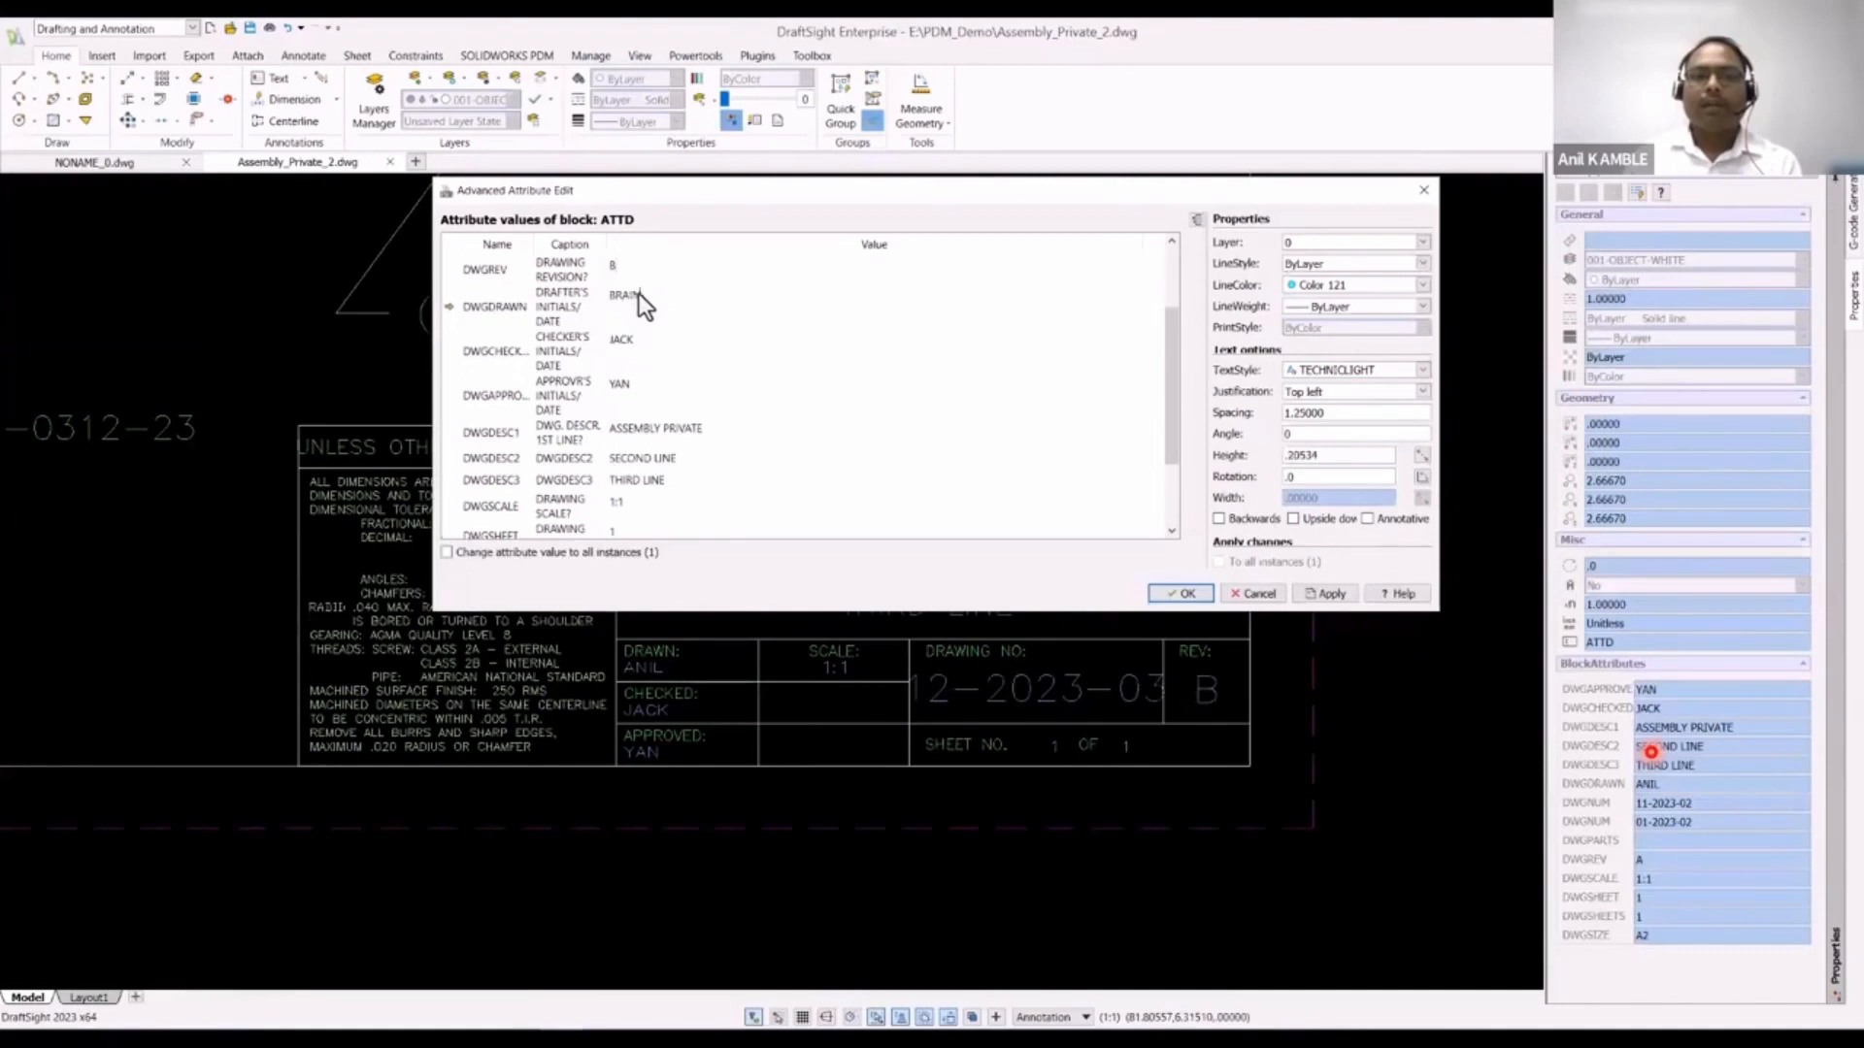
click(638, 346)
key(BackSpace)
key(BackSpace)
key(BackSpace)
key(BackSpace)
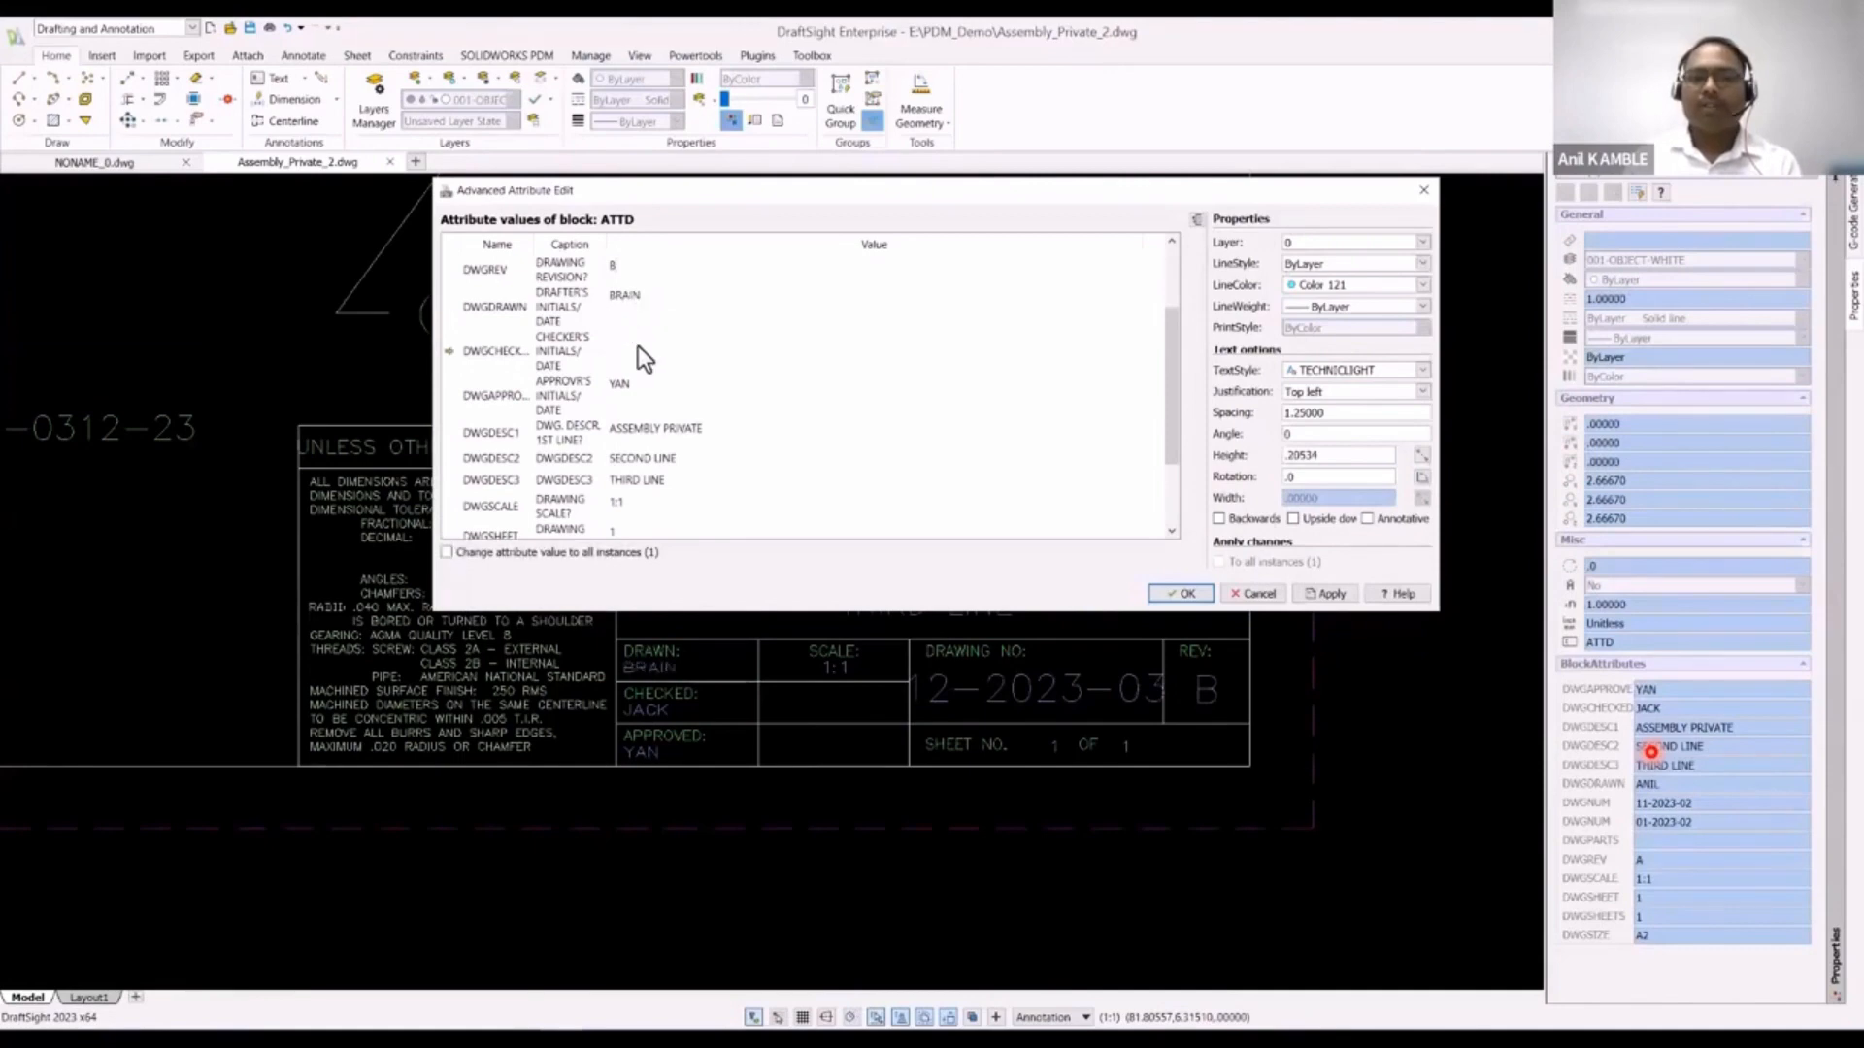
text(ANIL)
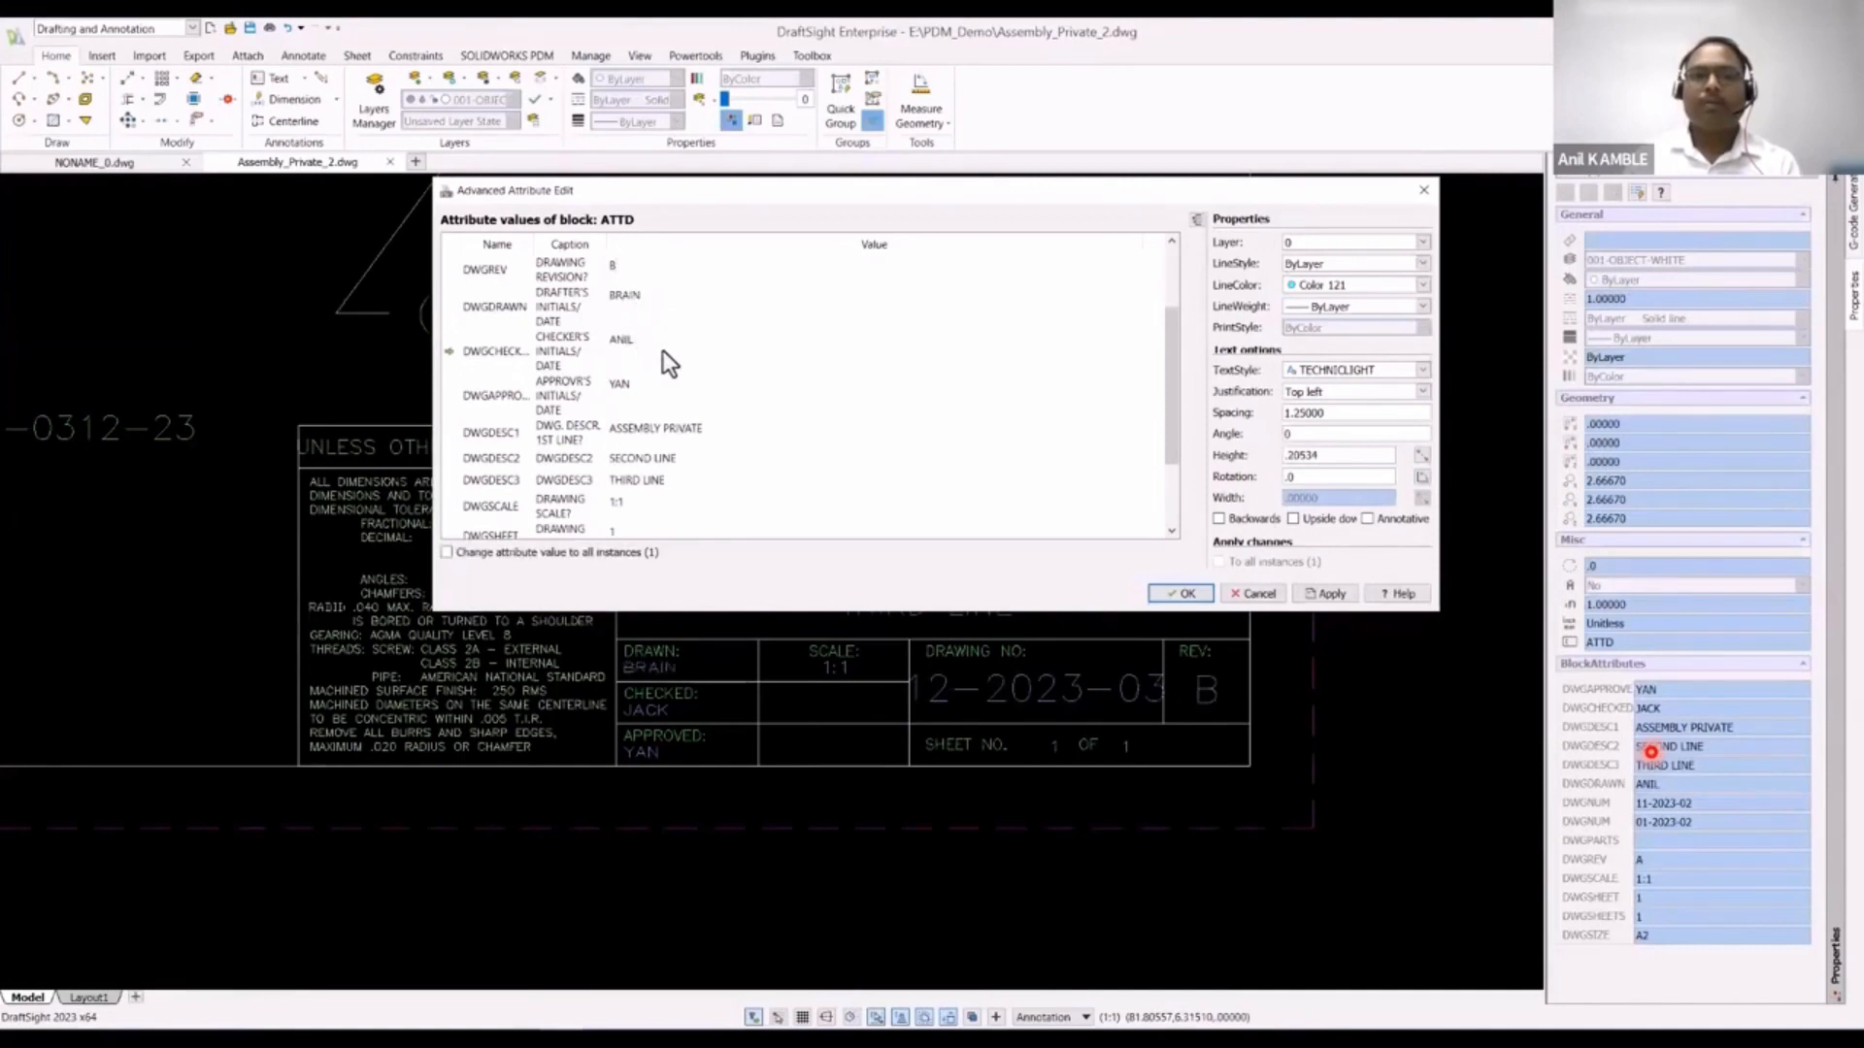
Step: Change the first description line in the title block attributes to GEAR BOX ASSEMBLY
scroll(662, 352, down, 1)
click(714, 337)
key(BackSpace)
key(BackSpace)
key(BackSpace)
key(BackSpace)
key(BackSpace)
key(BackSpace)
key(BackSpace)
key(BackSpace)
key(BackSpace)
key(BackSpace)
key(BackSpace)
key(BackSpace)
key(BackSpace)
key(BackSpace)
key(BackSpace)
key(BackSpace)
text(GEAR BOX)
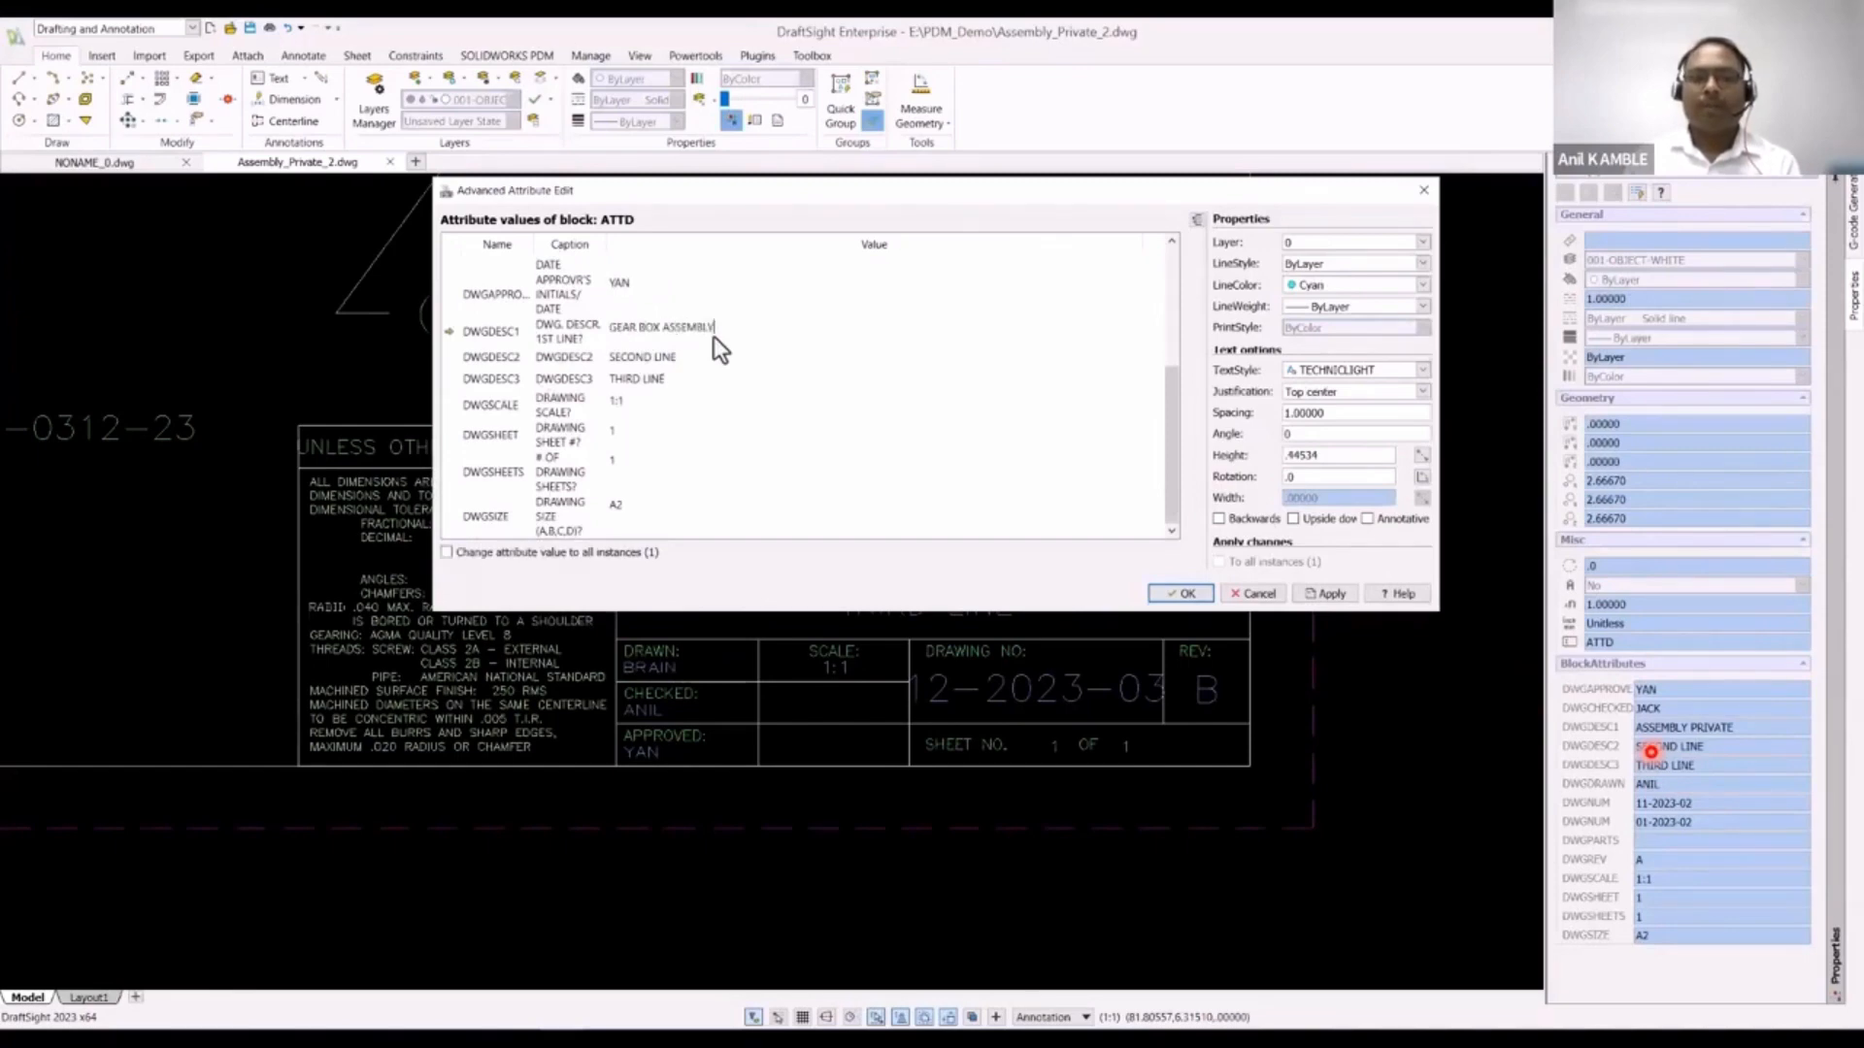
Step: Set the drawing size in the title block attributes to A3 and apply the attribute changes to the block
click(644, 505)
key(BackSpace)
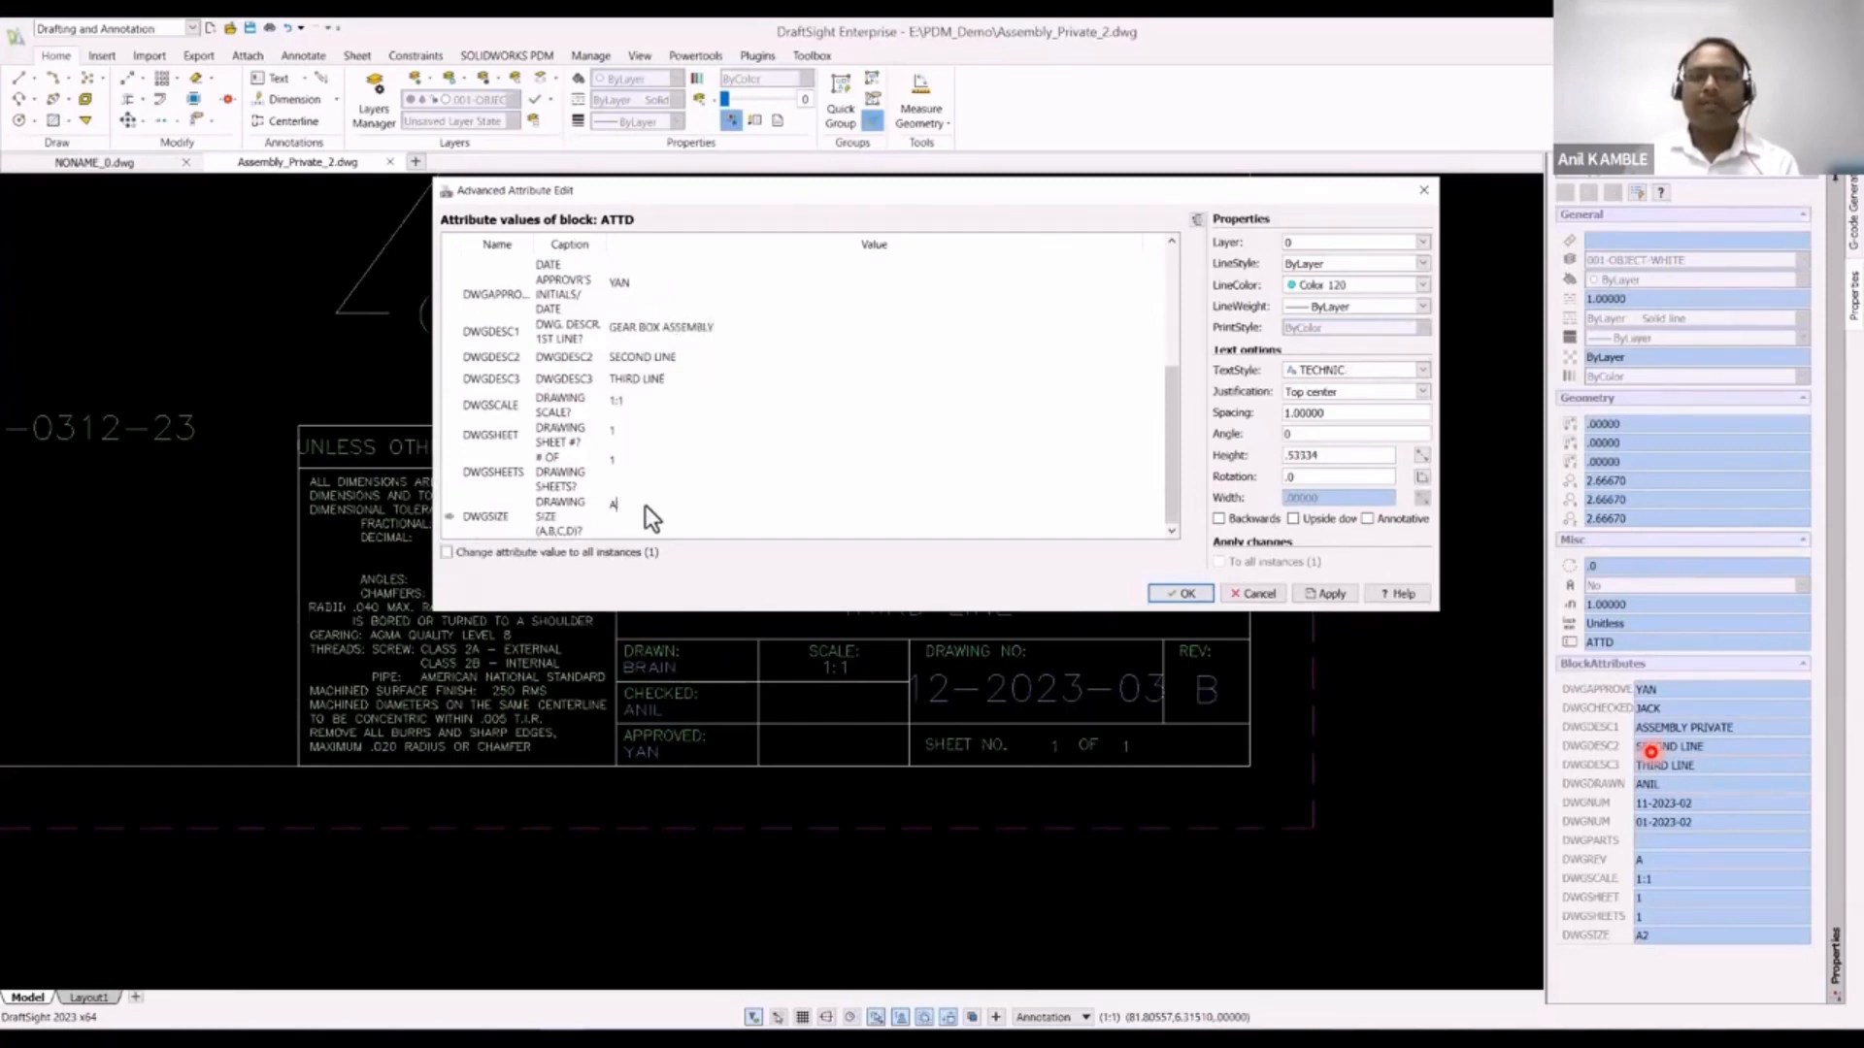
text(3)
click(1329, 593)
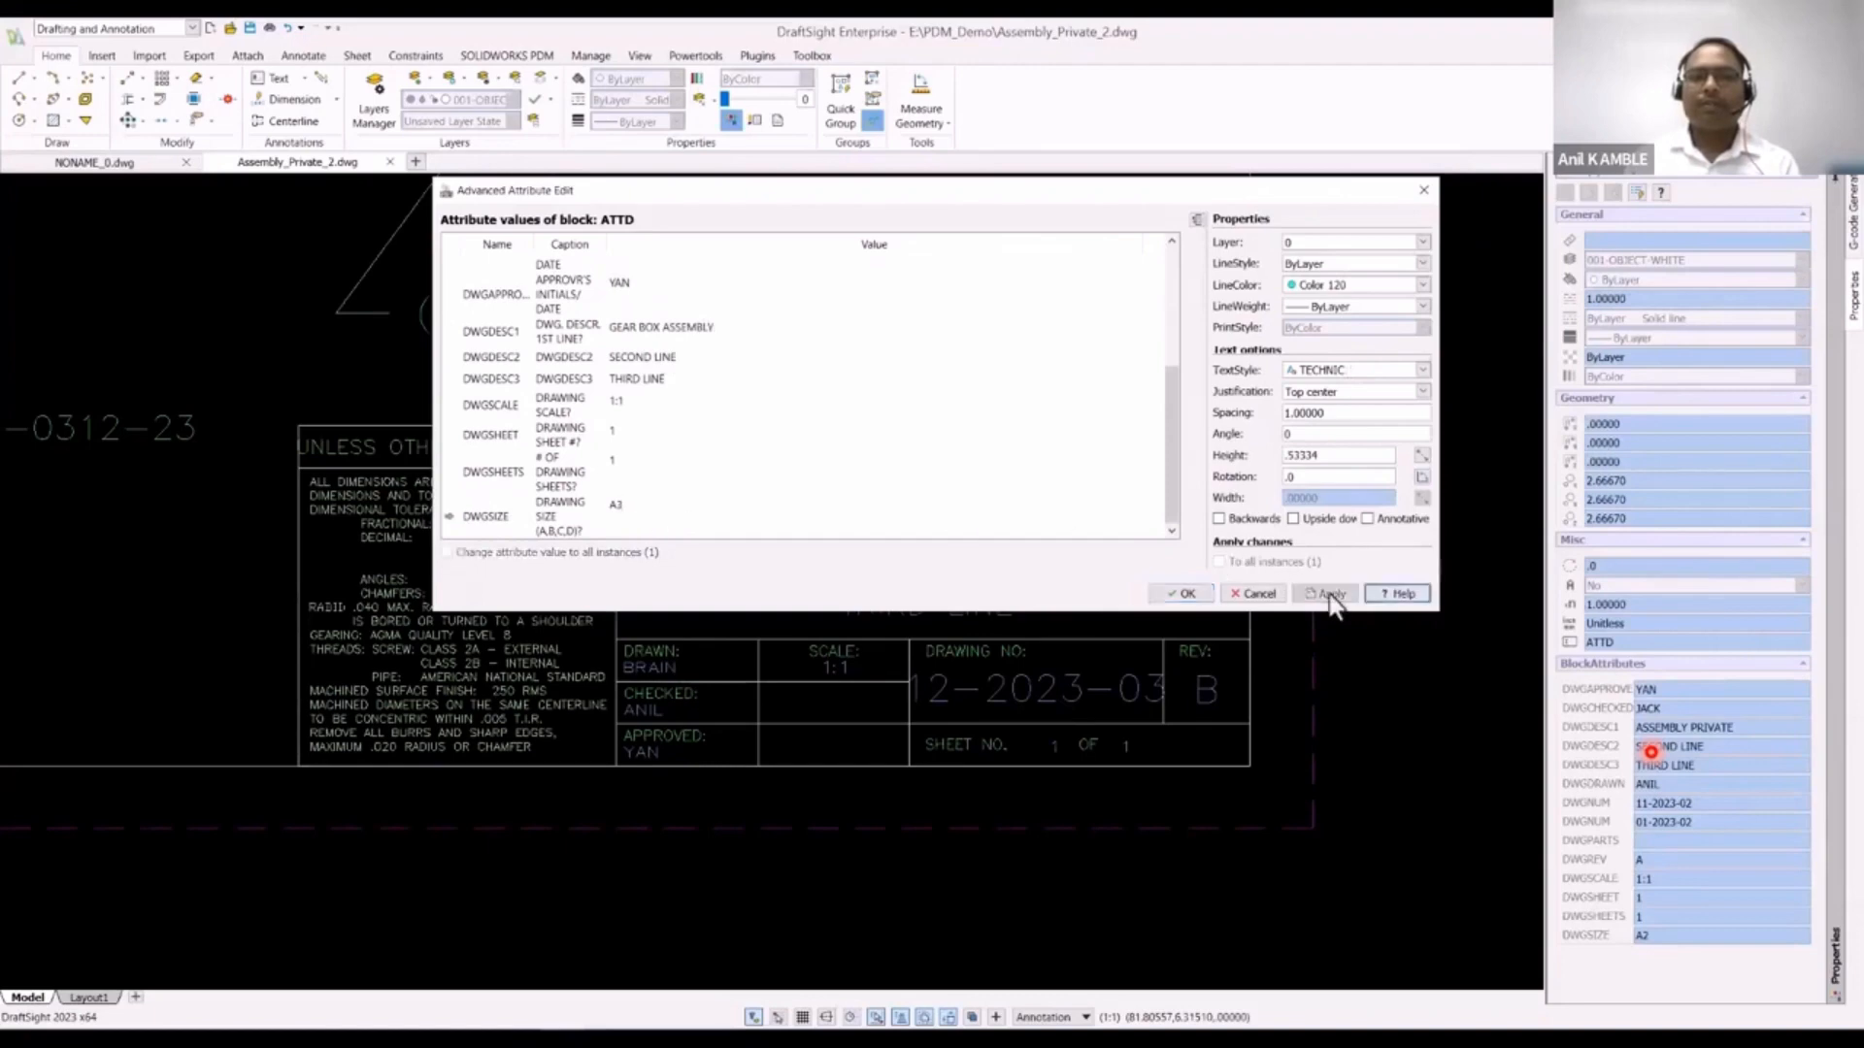
click(1172, 594)
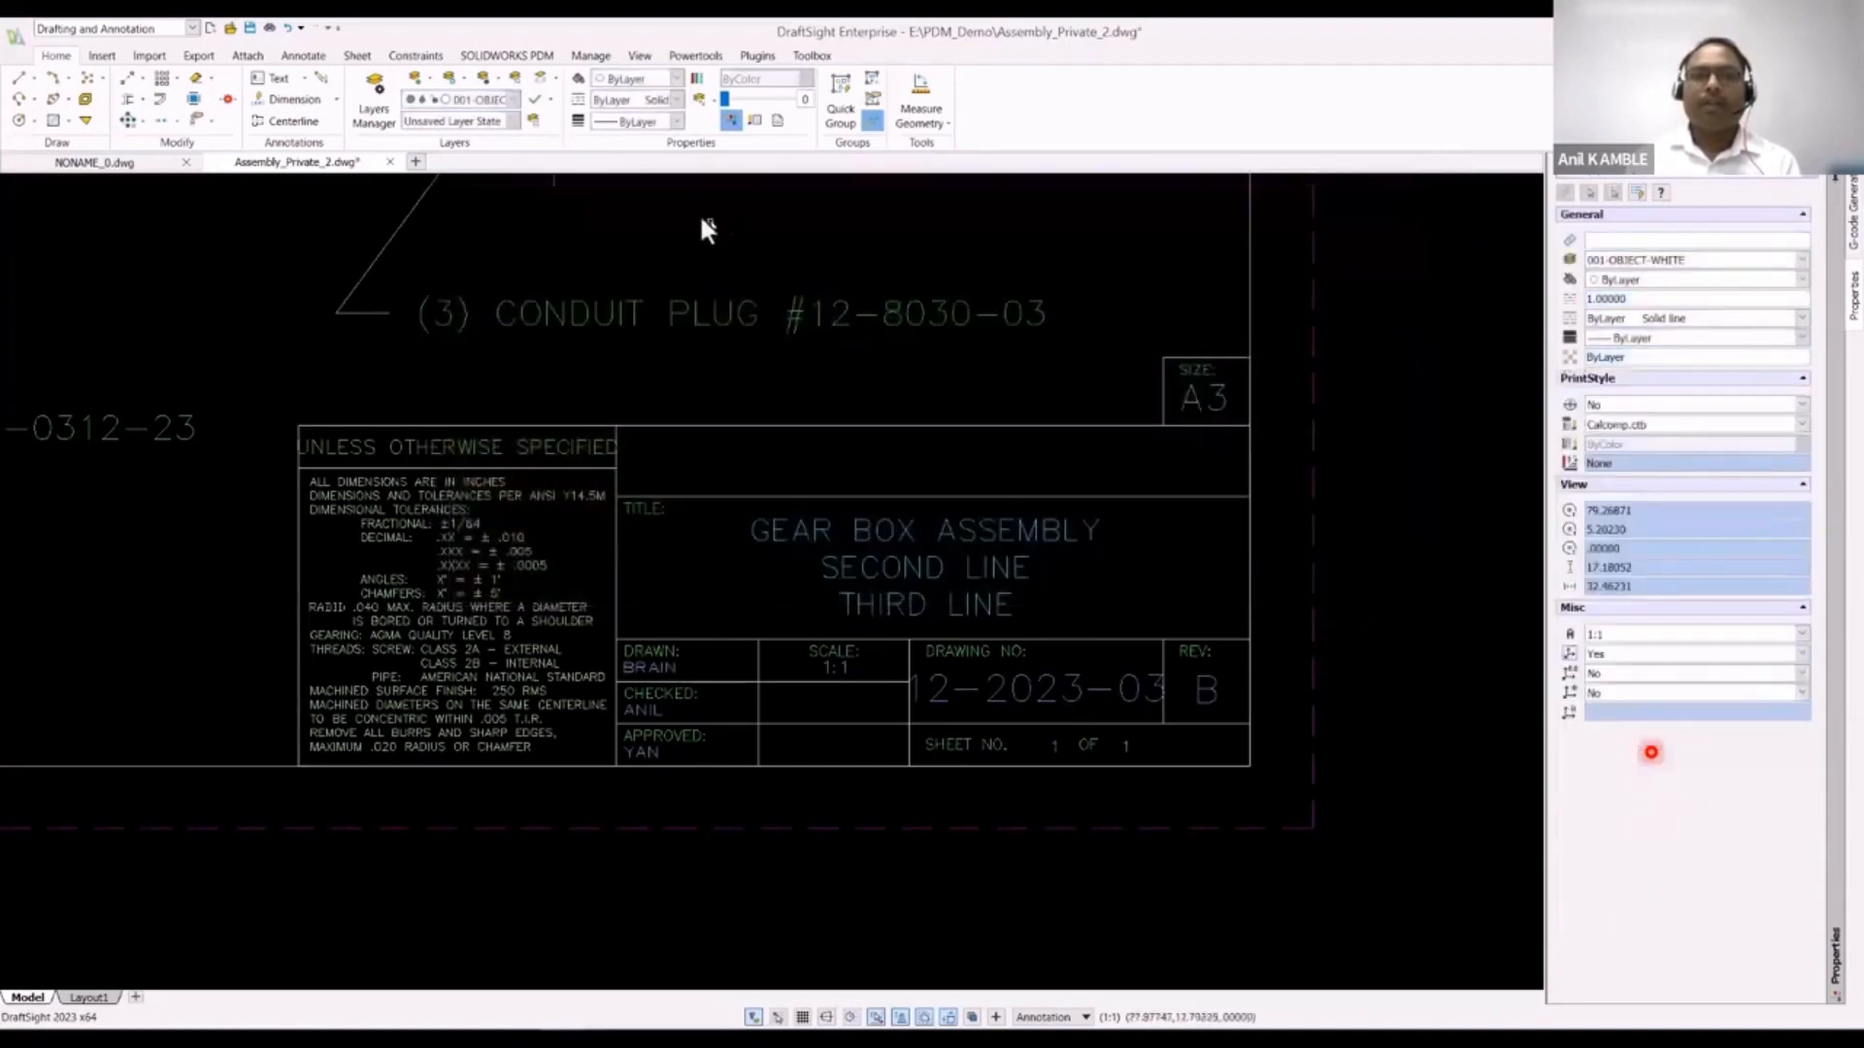
Step: Save and close Assembly_Private_2.dwg and check it in to the PDM vault
click(528, 56)
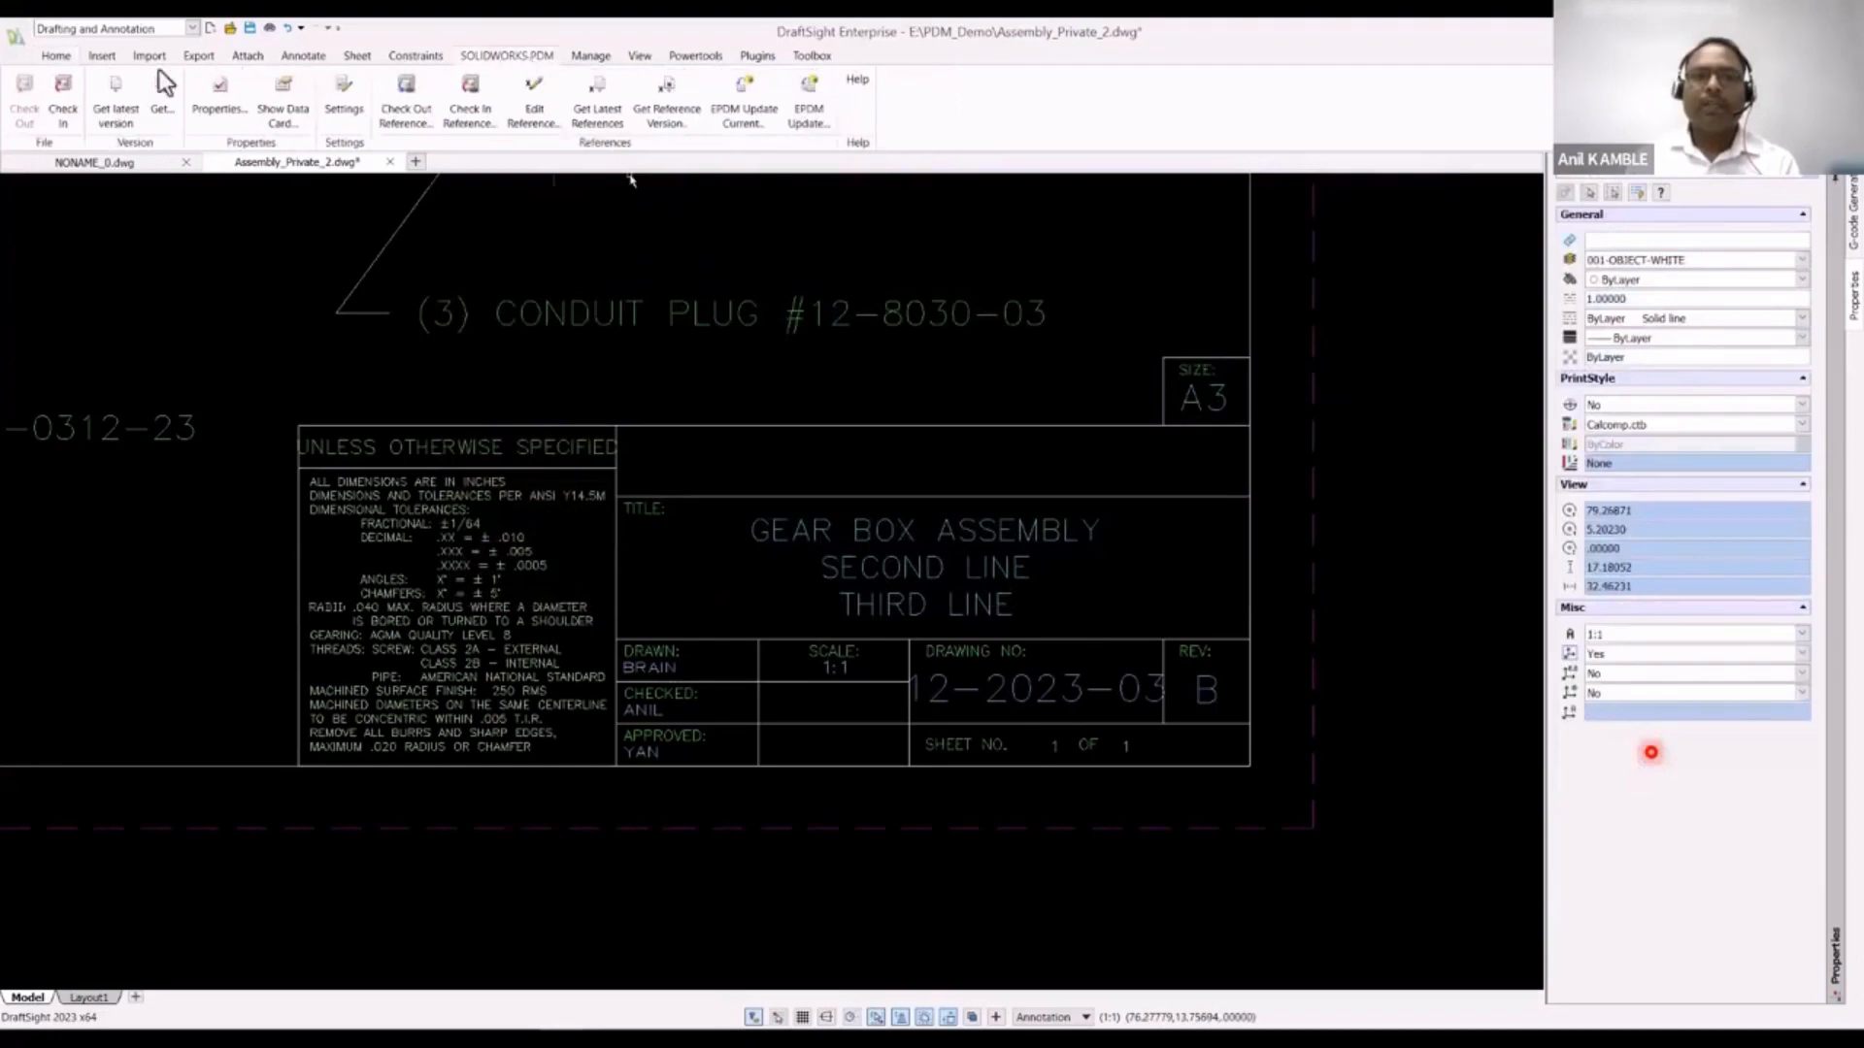
click(65, 105)
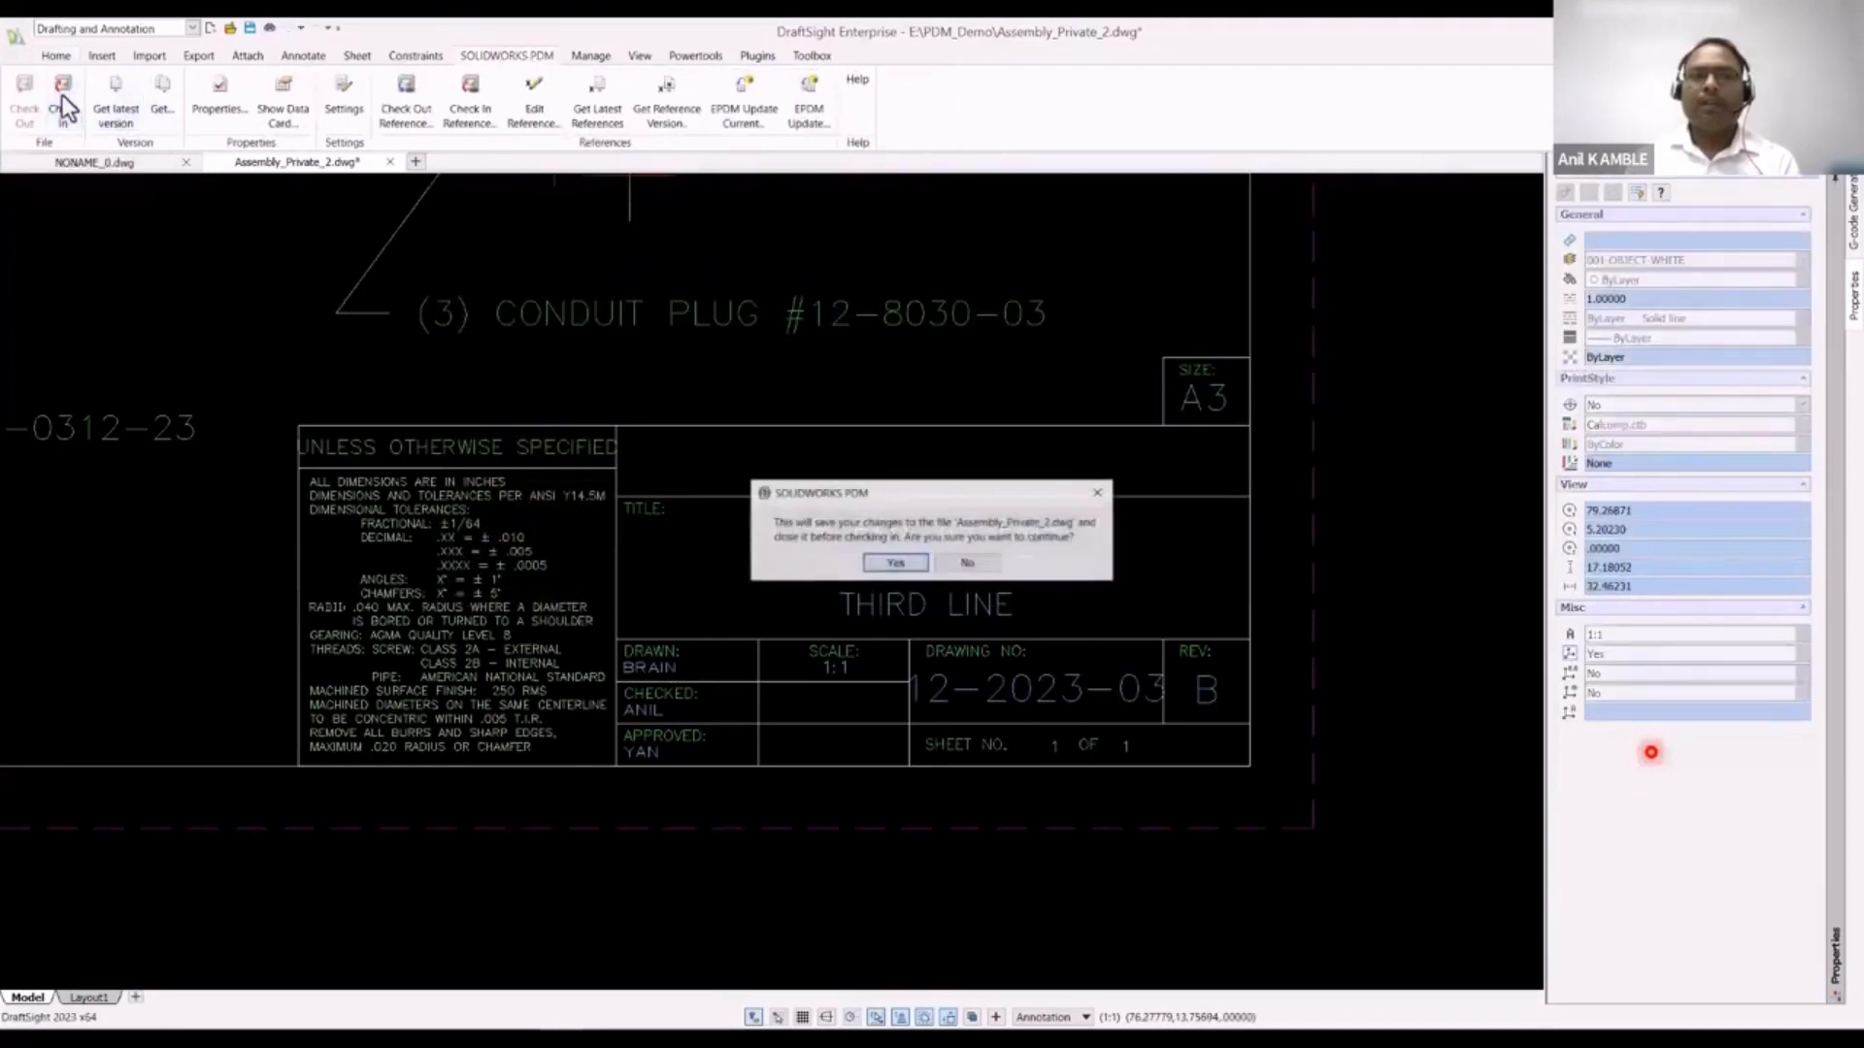
click(893, 563)
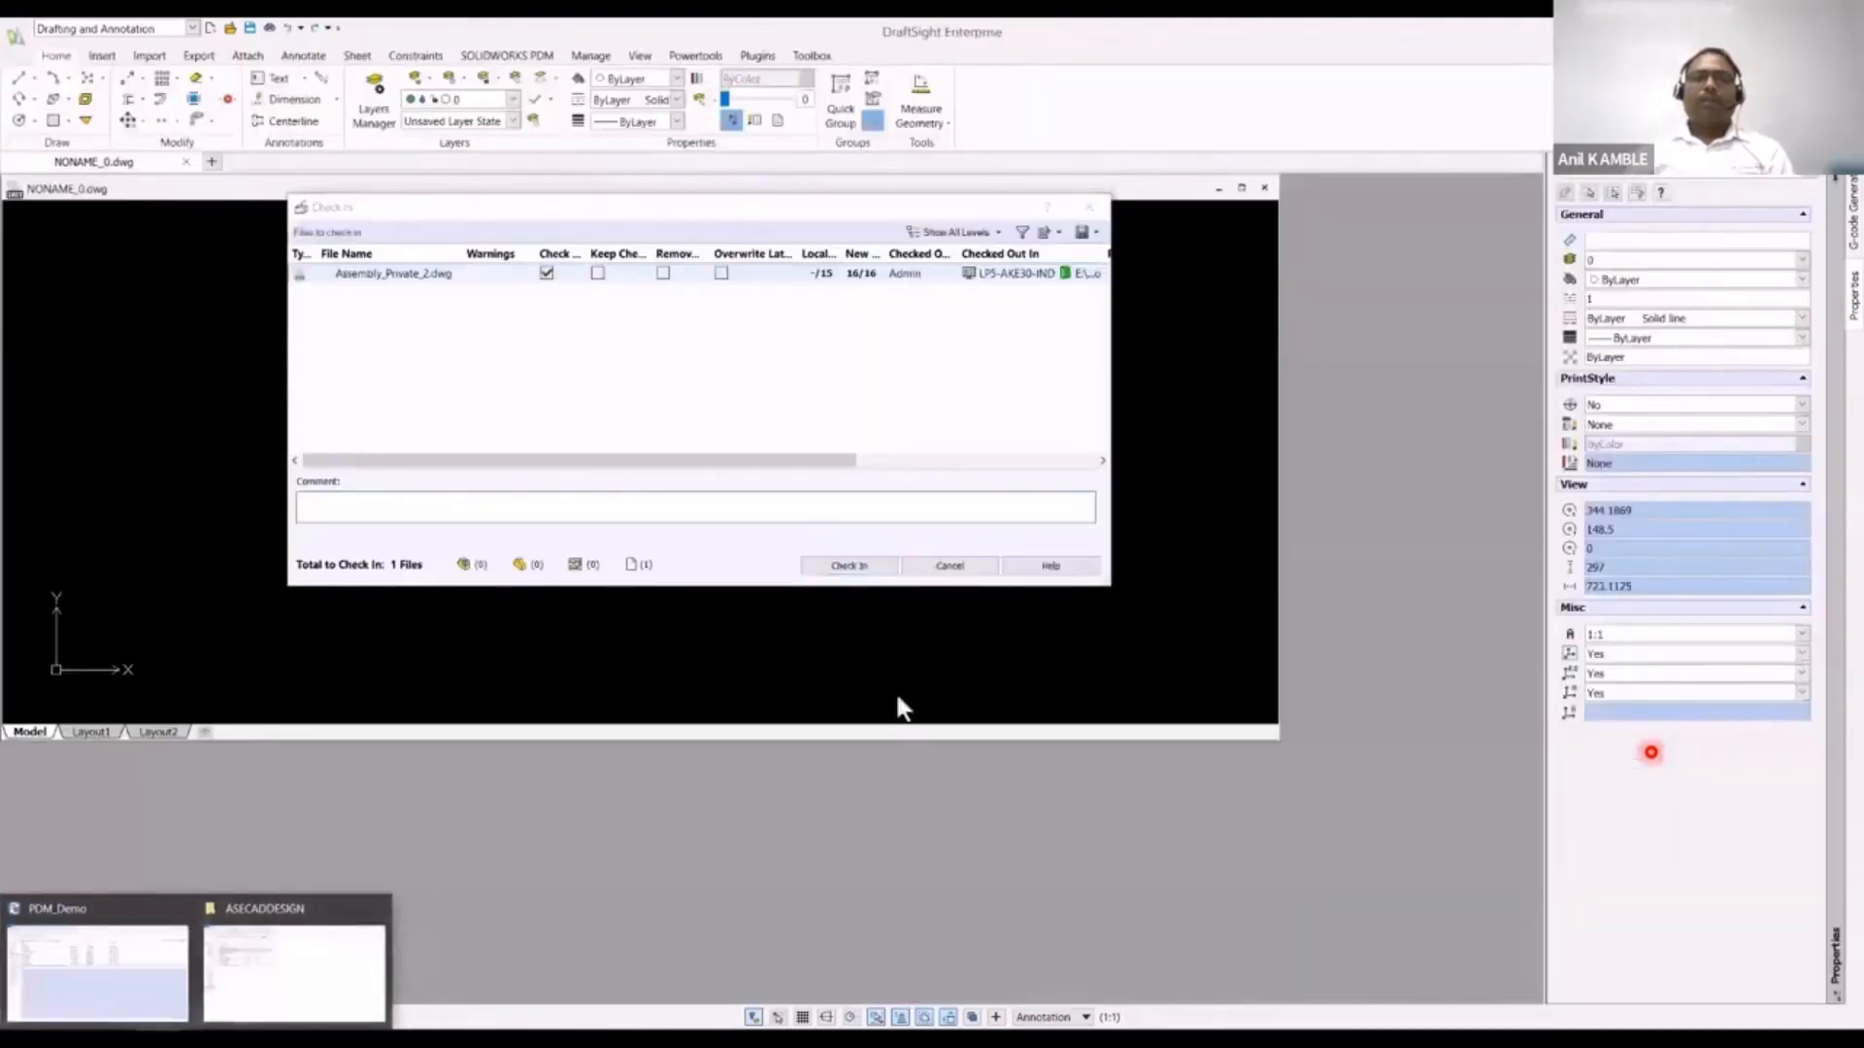
click(847, 566)
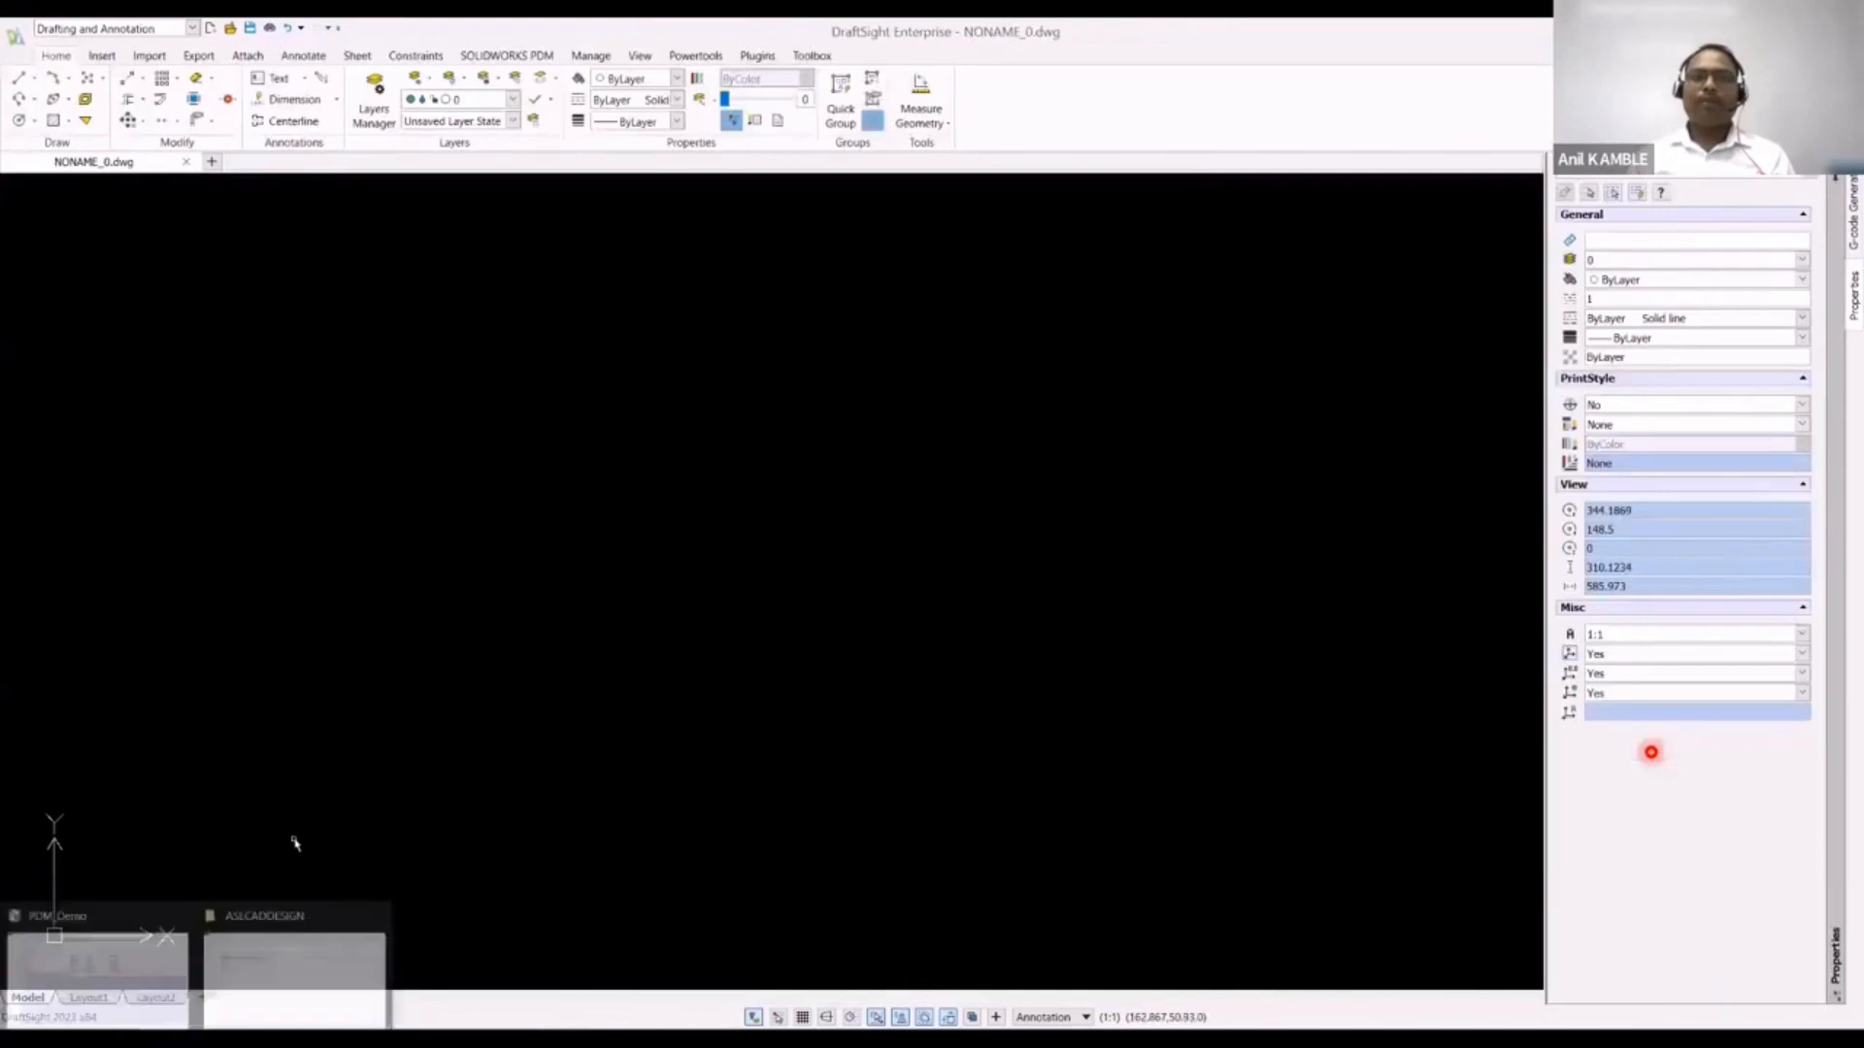
Step: Switch to the PDM_Demo vault folder and examine the drawing number, title, sheet number and size on the data card of Assembly_Private_2.dwg
click(165, 997)
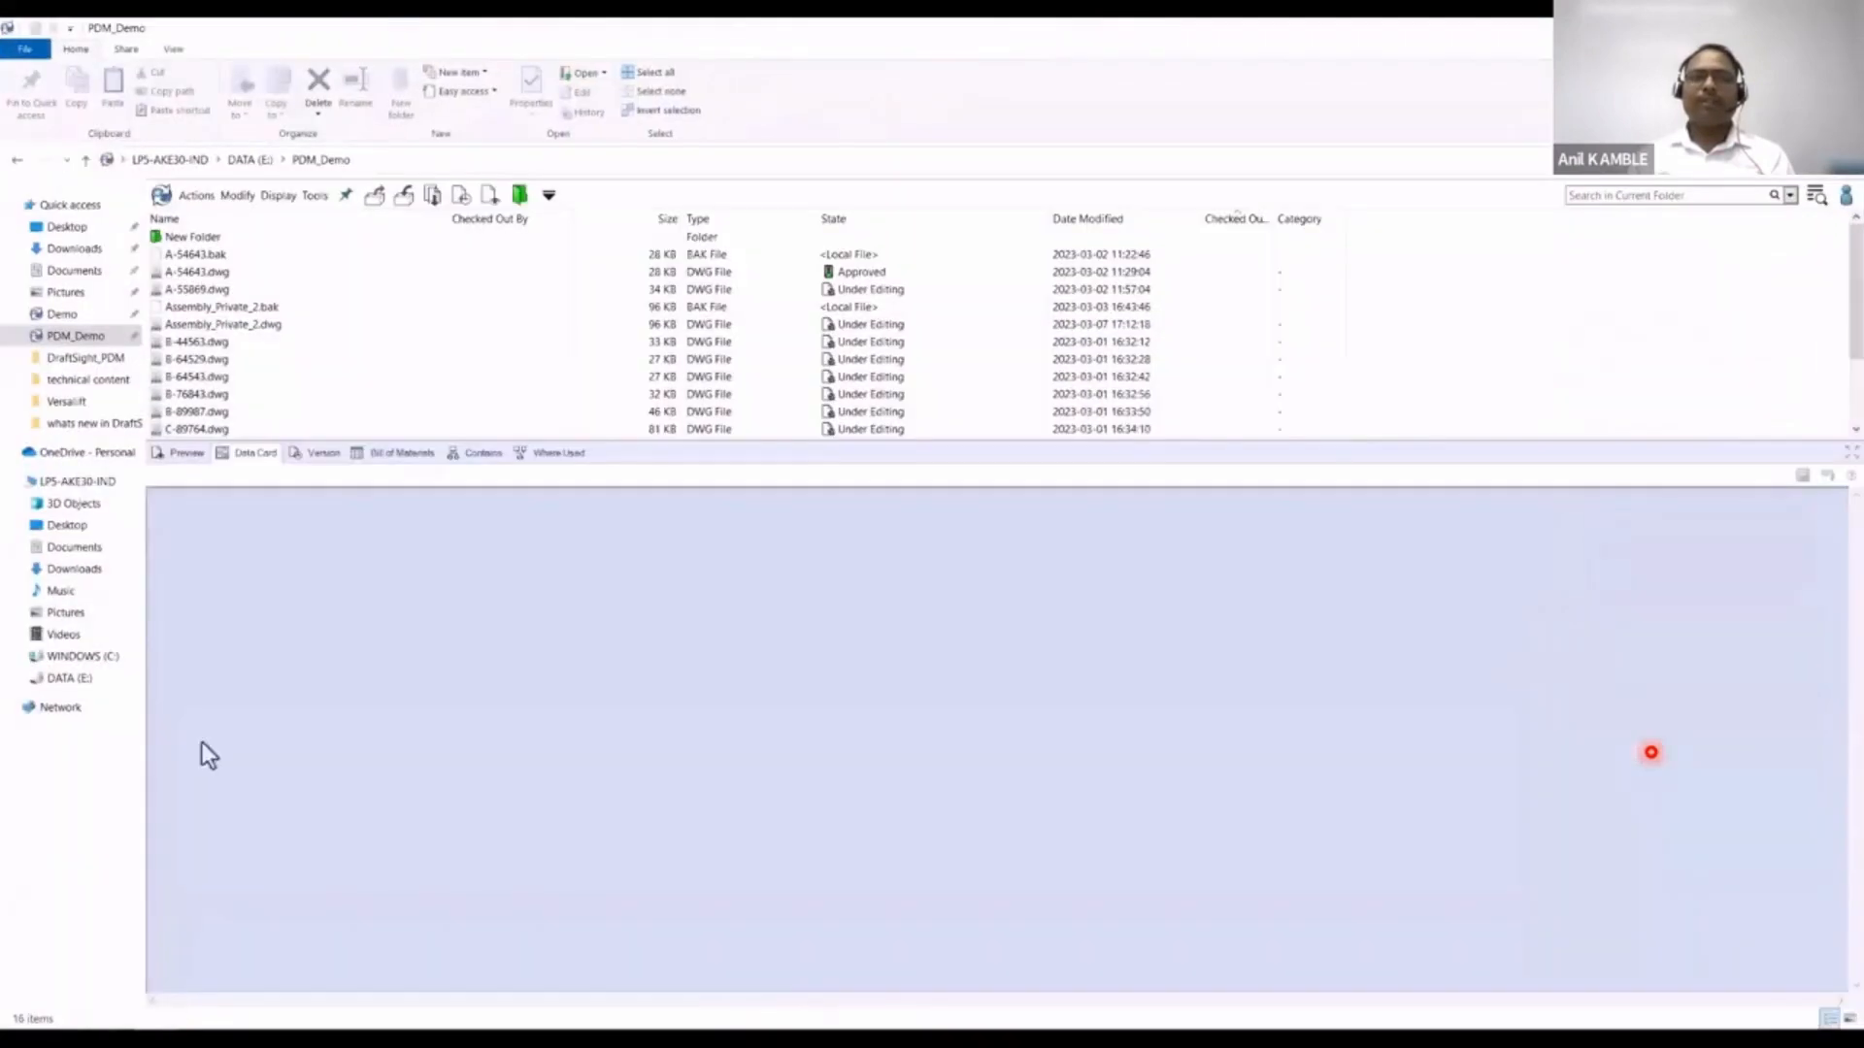
click(271, 323)
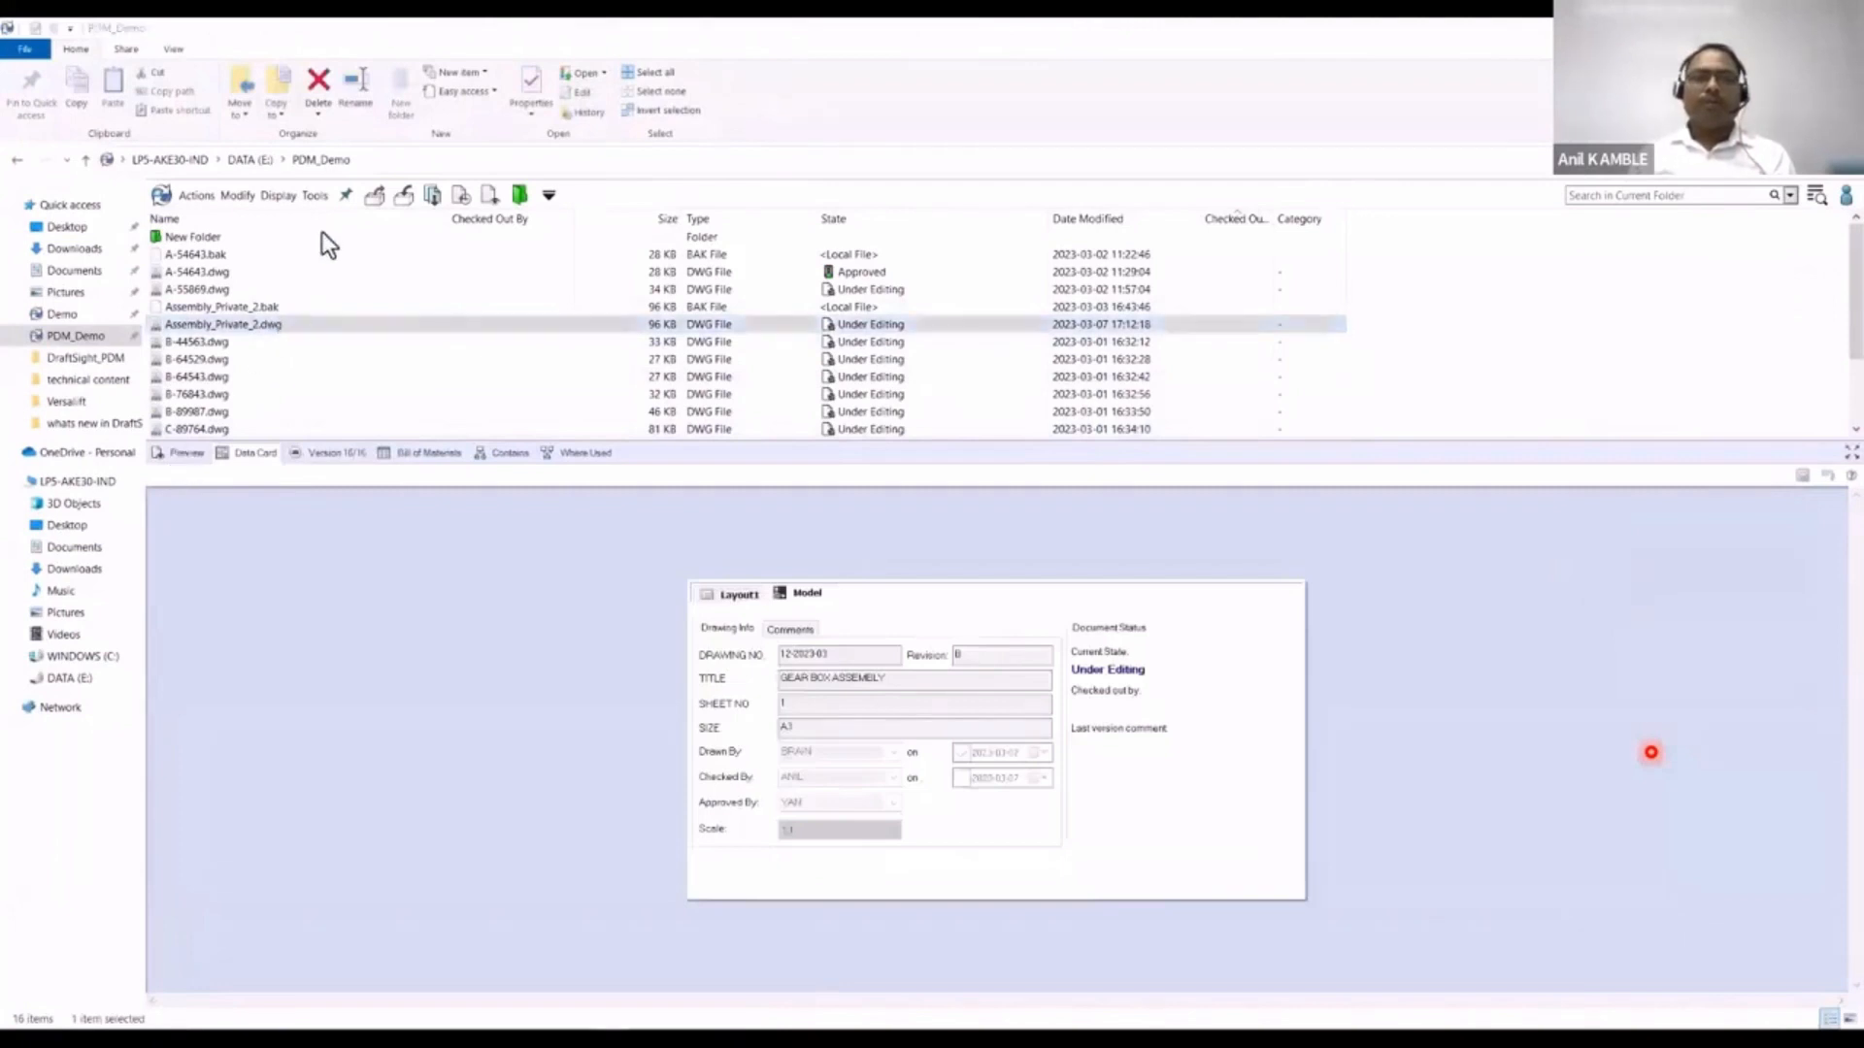
click(835, 658)
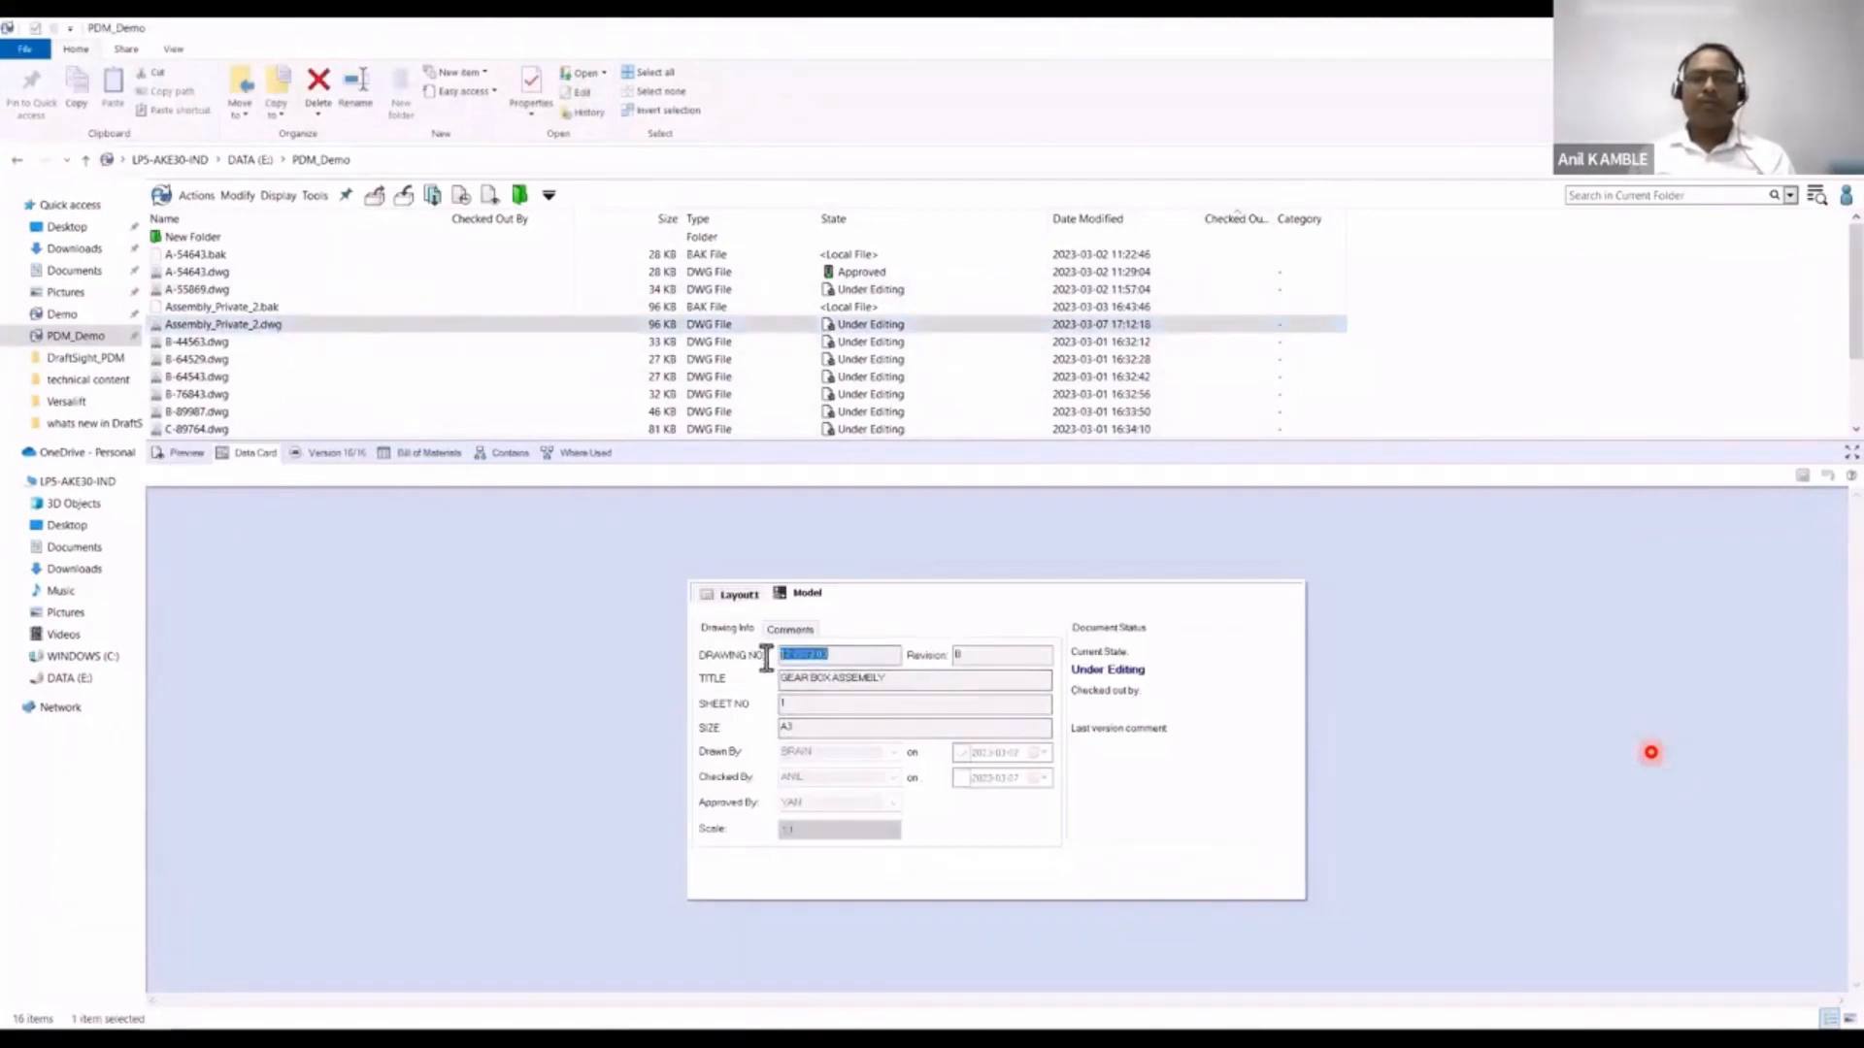
click(845, 680)
click(789, 701)
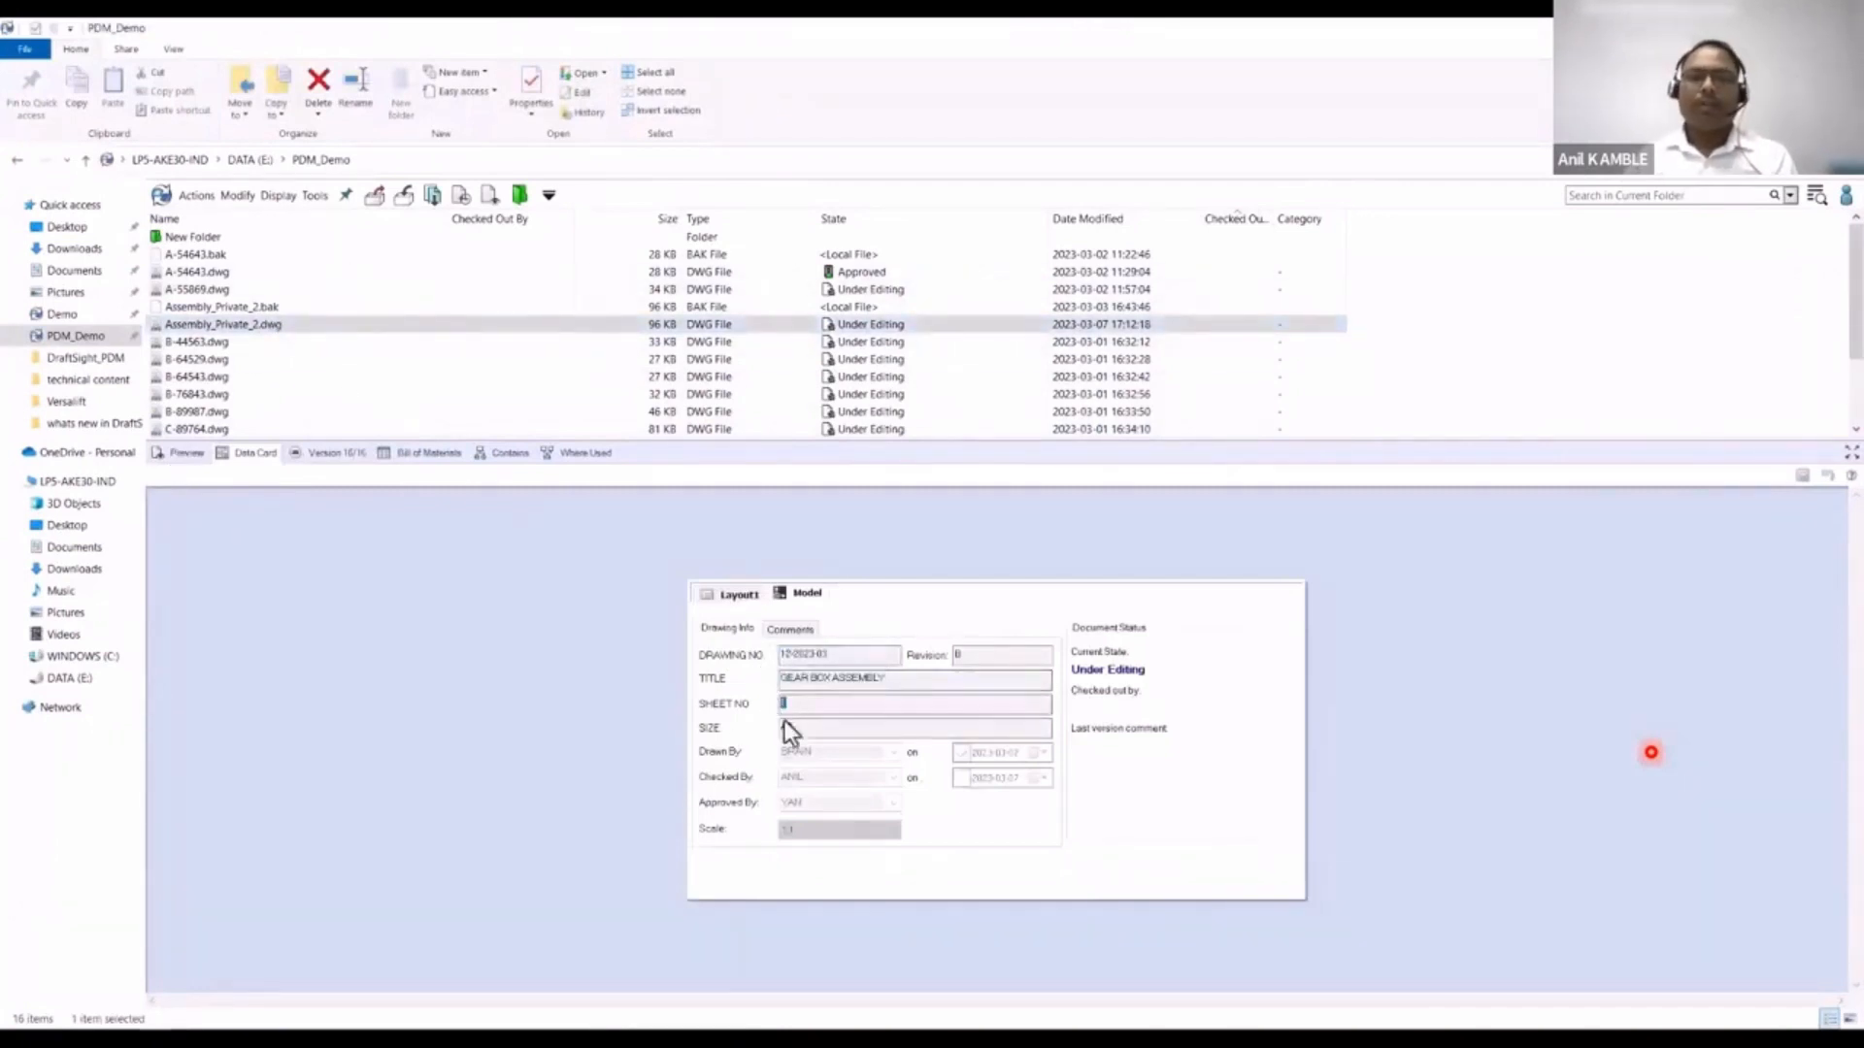
click(789, 726)
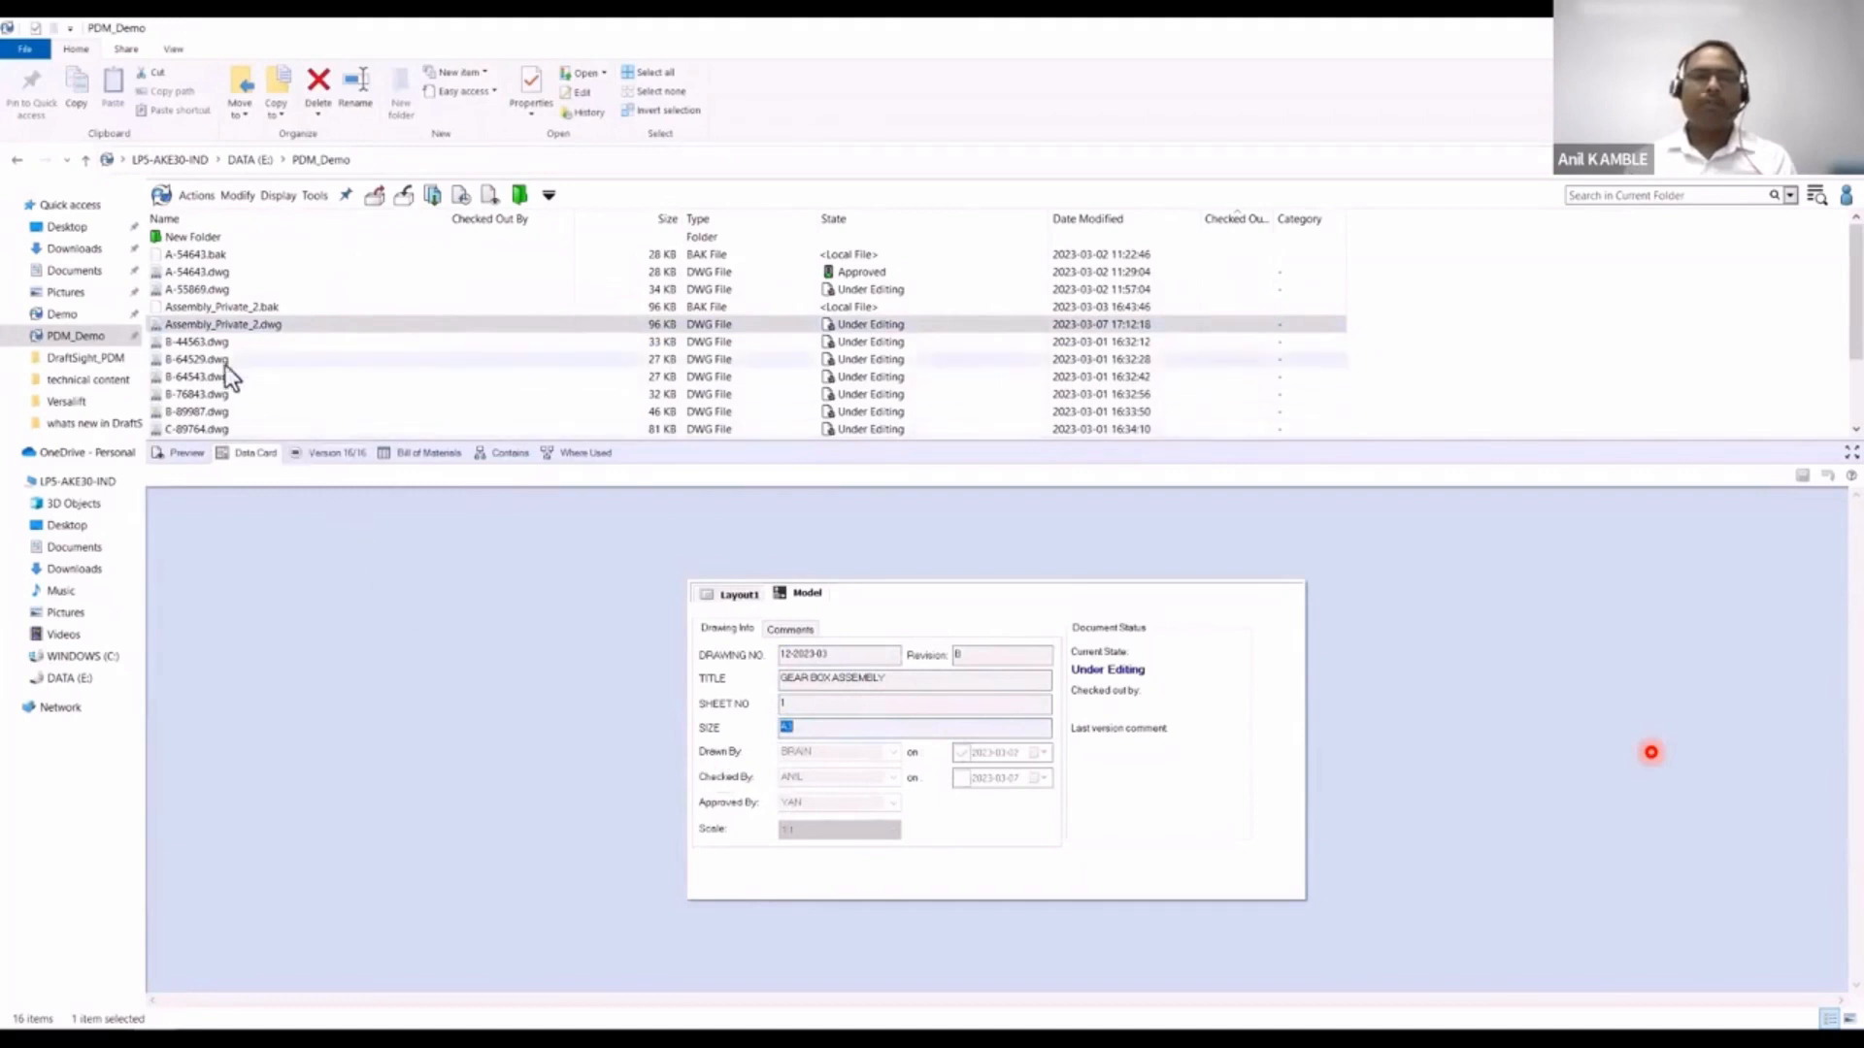
Step: Run the task that converts DWG/DXF files to PDF on B-44563.dwg and B-64529.dwg together
click(210, 343)
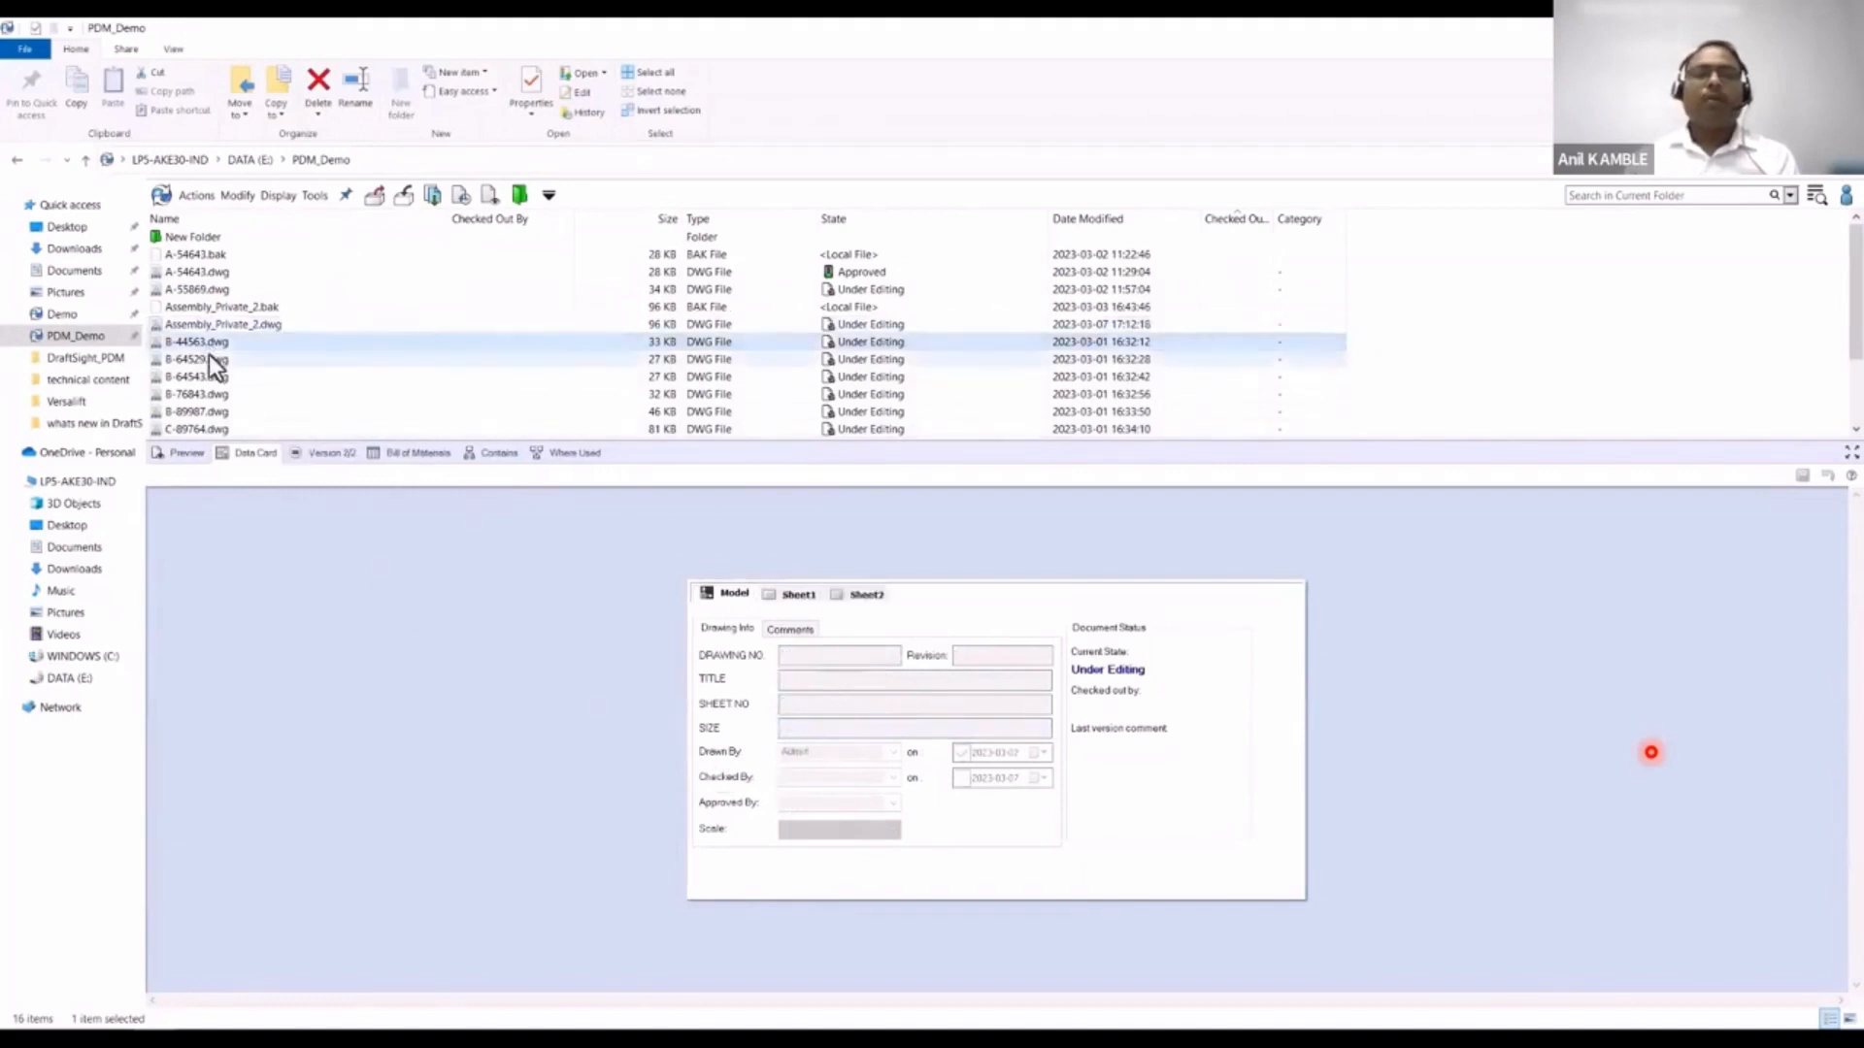
ctrl+click(207, 359)
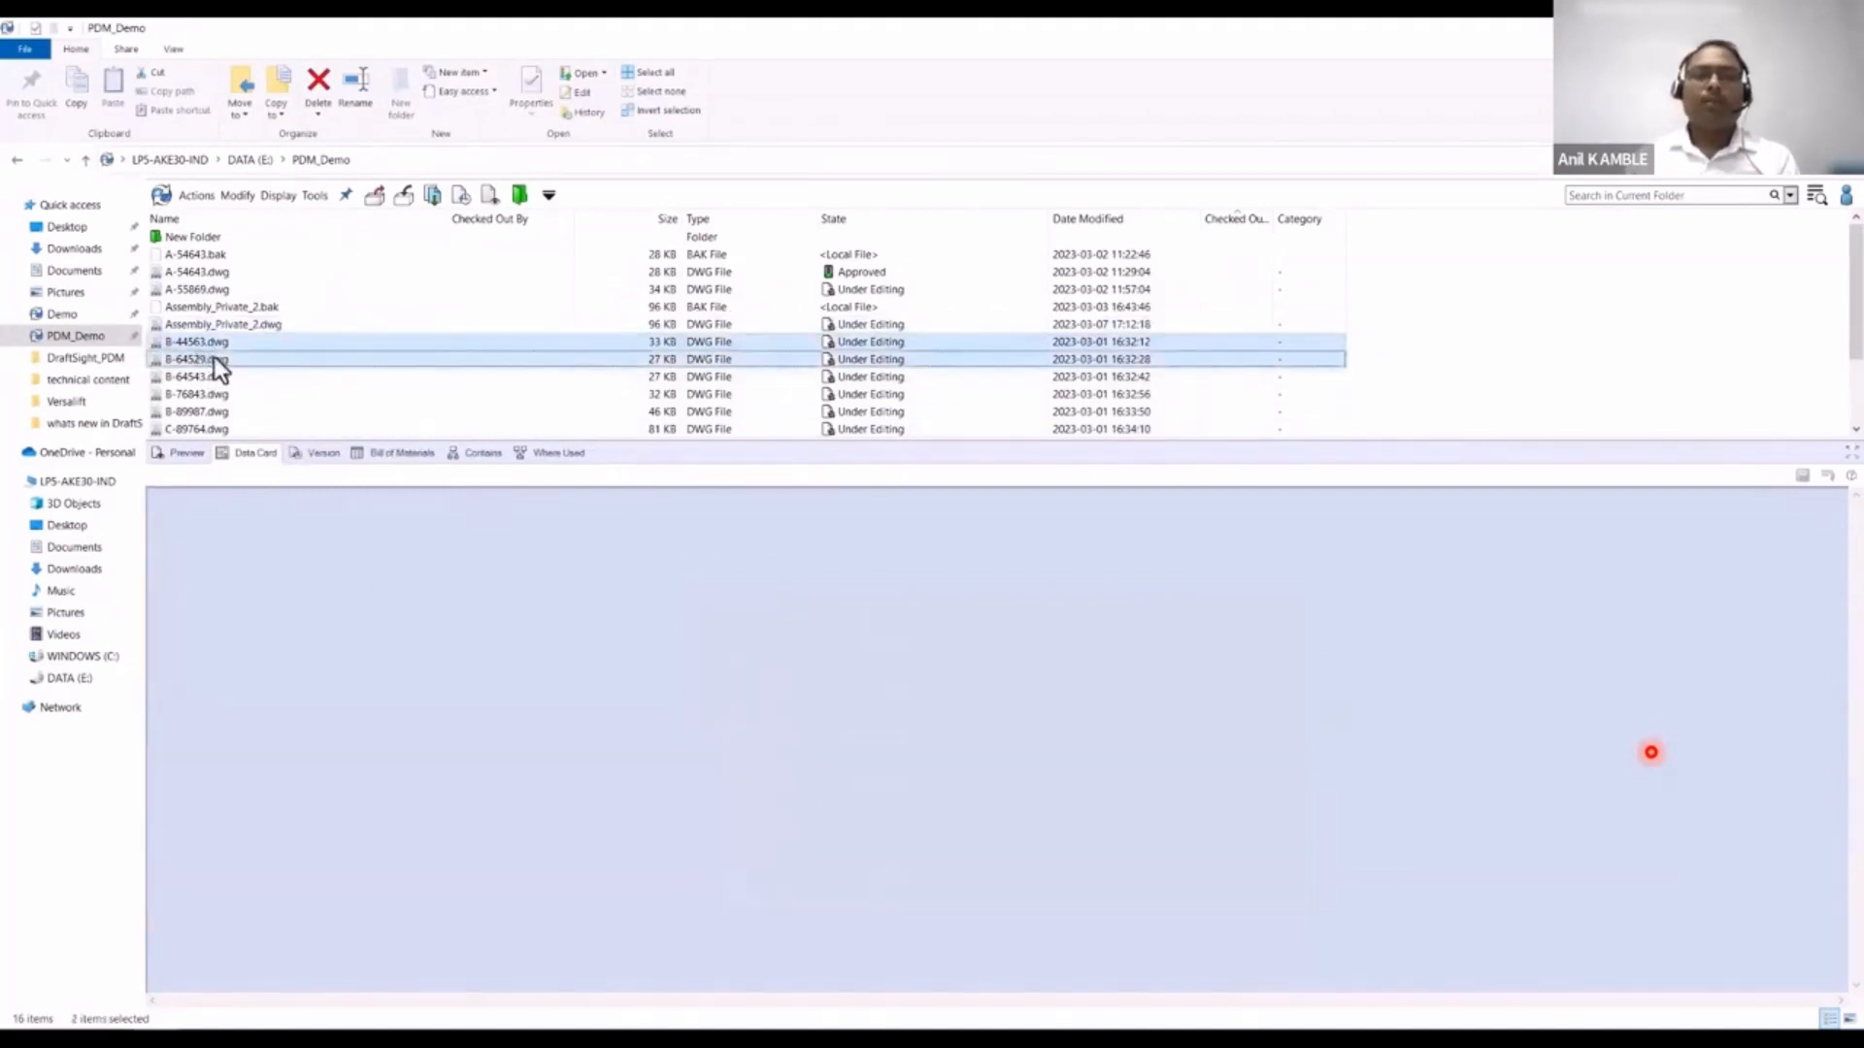
right_click(214, 357)
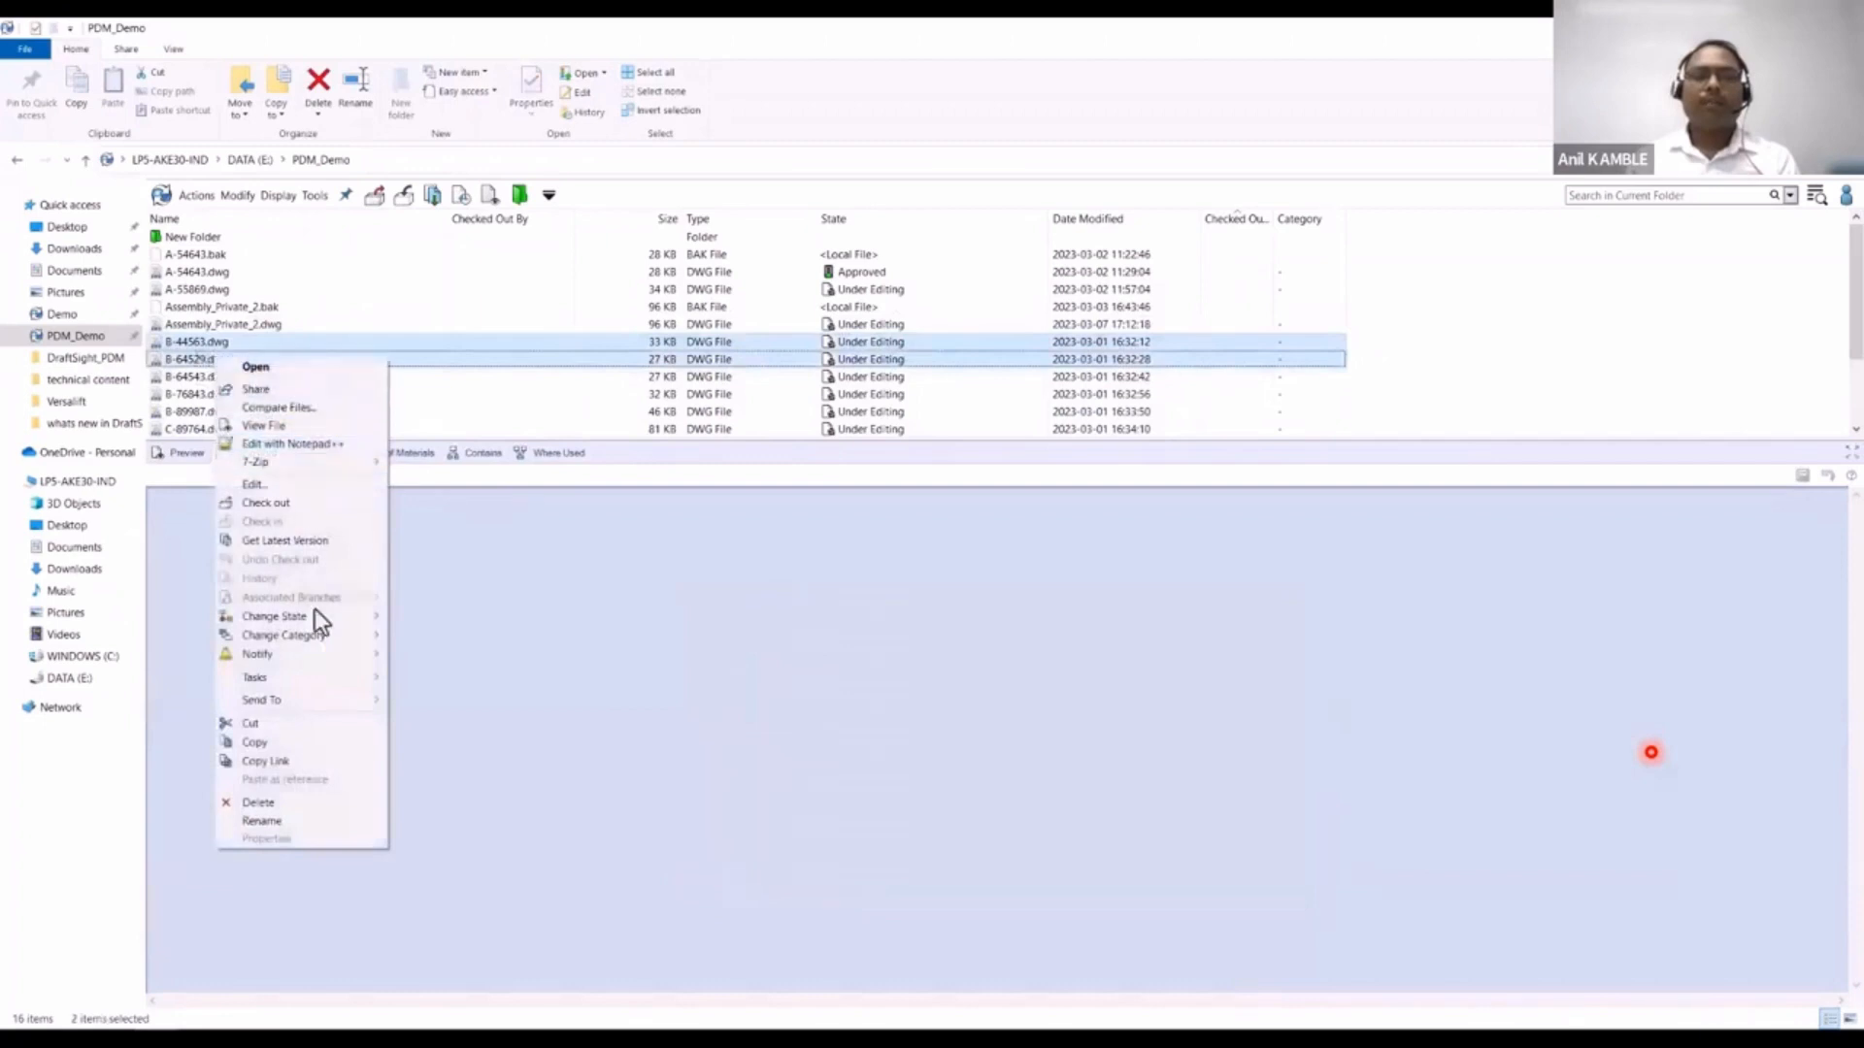
mouse_move(316, 676)
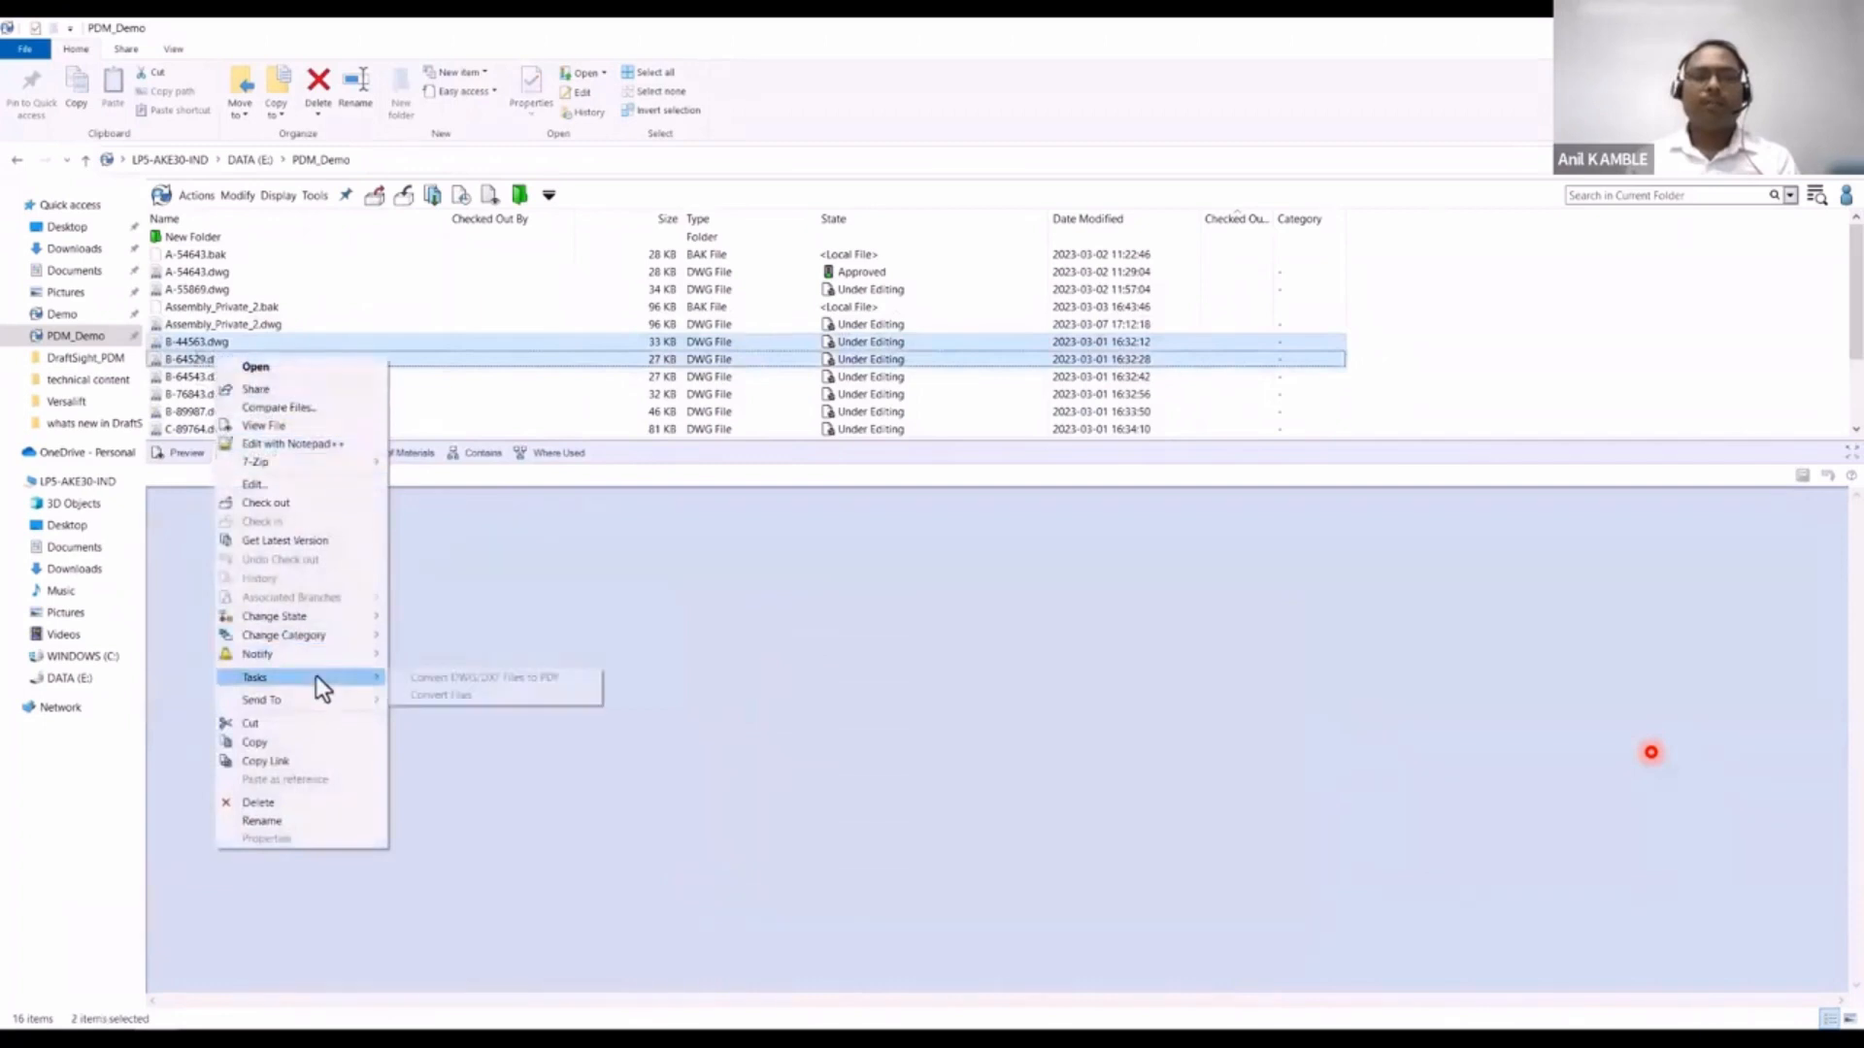
click(435, 678)
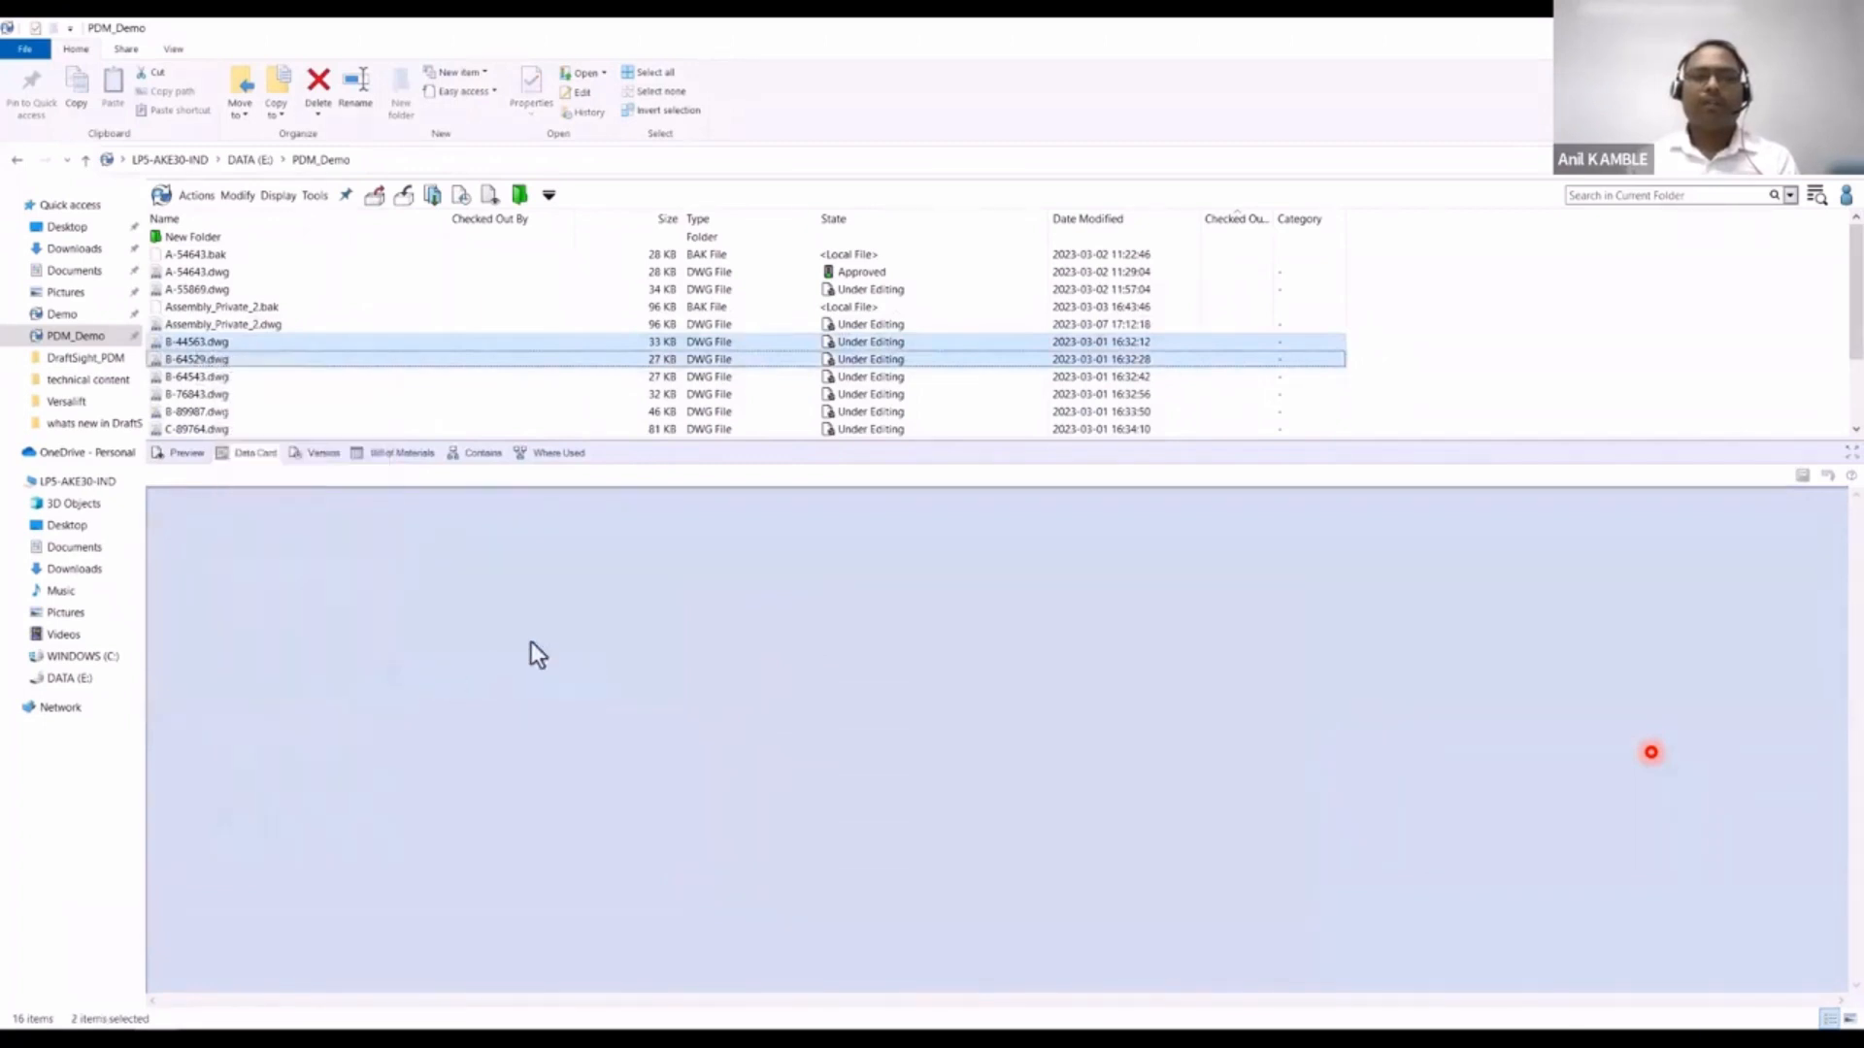
Step: Refresh the vault folder and view the data cards of B-44563.pdf and B-64529.pdf
click(1505, 272)
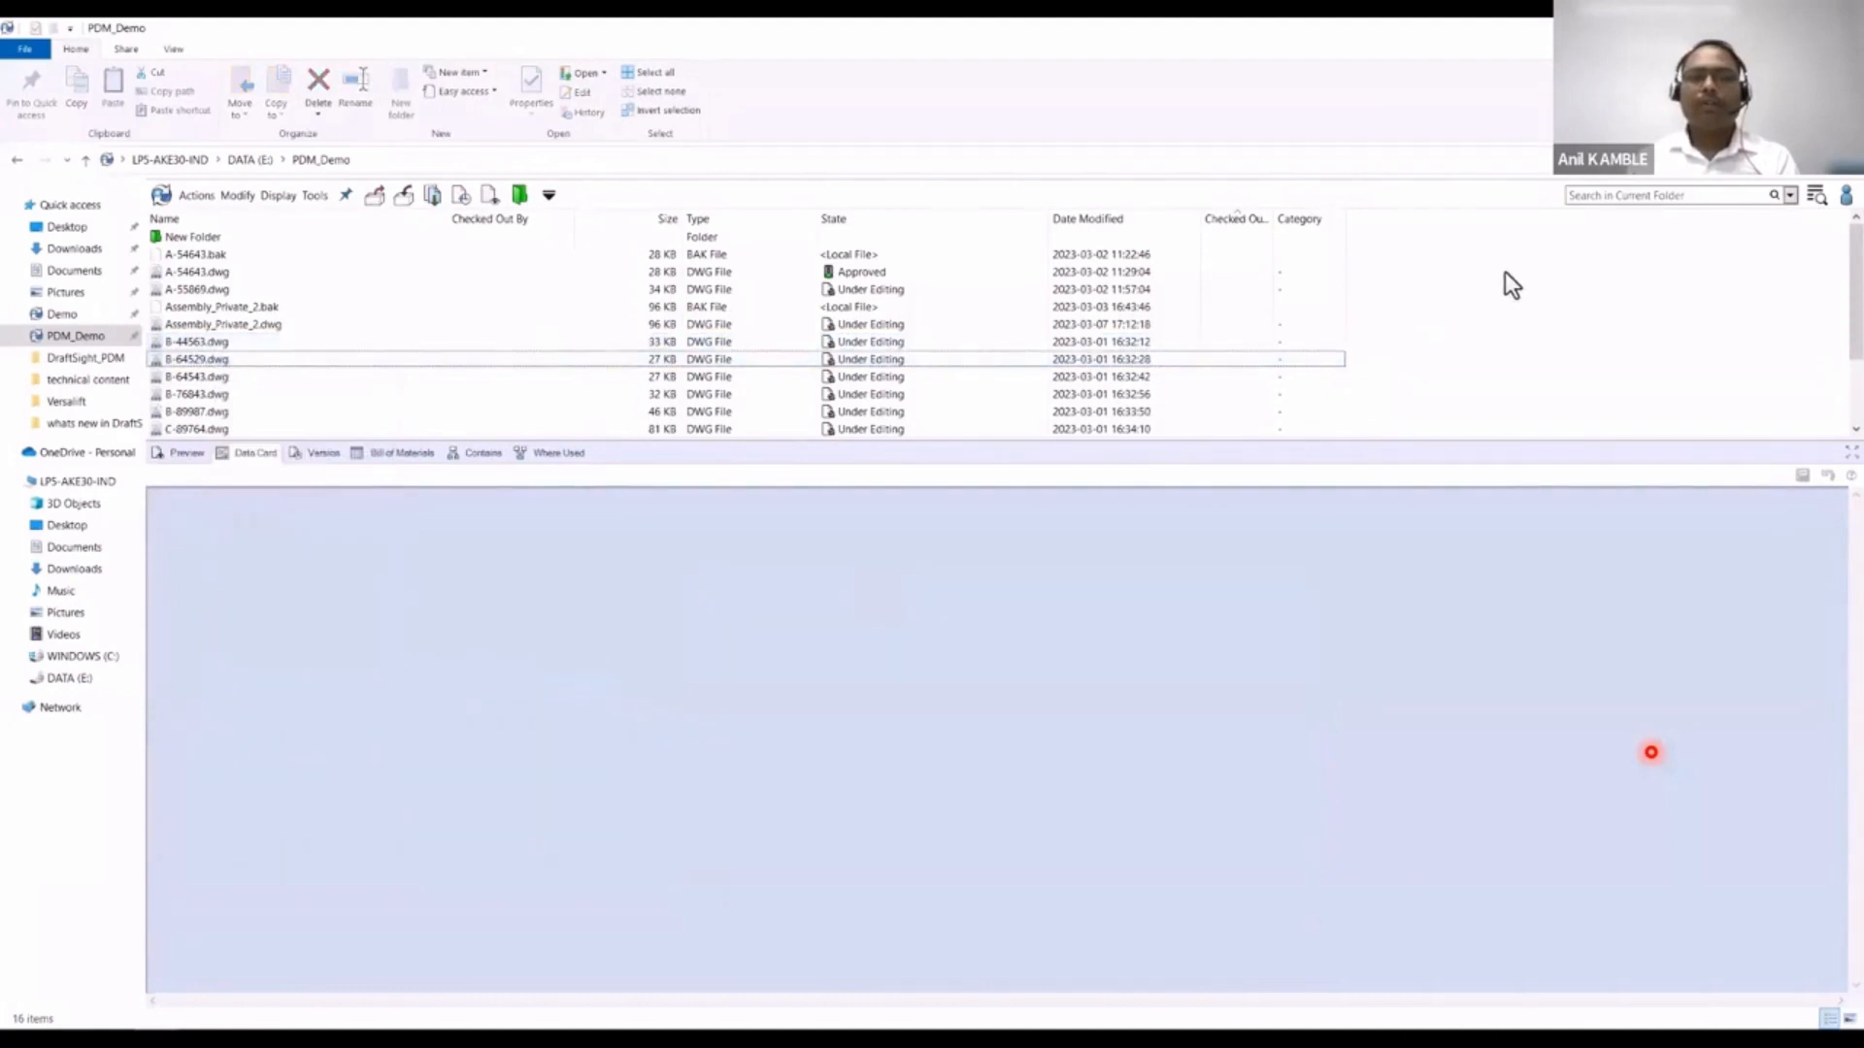
right_click(1509, 279)
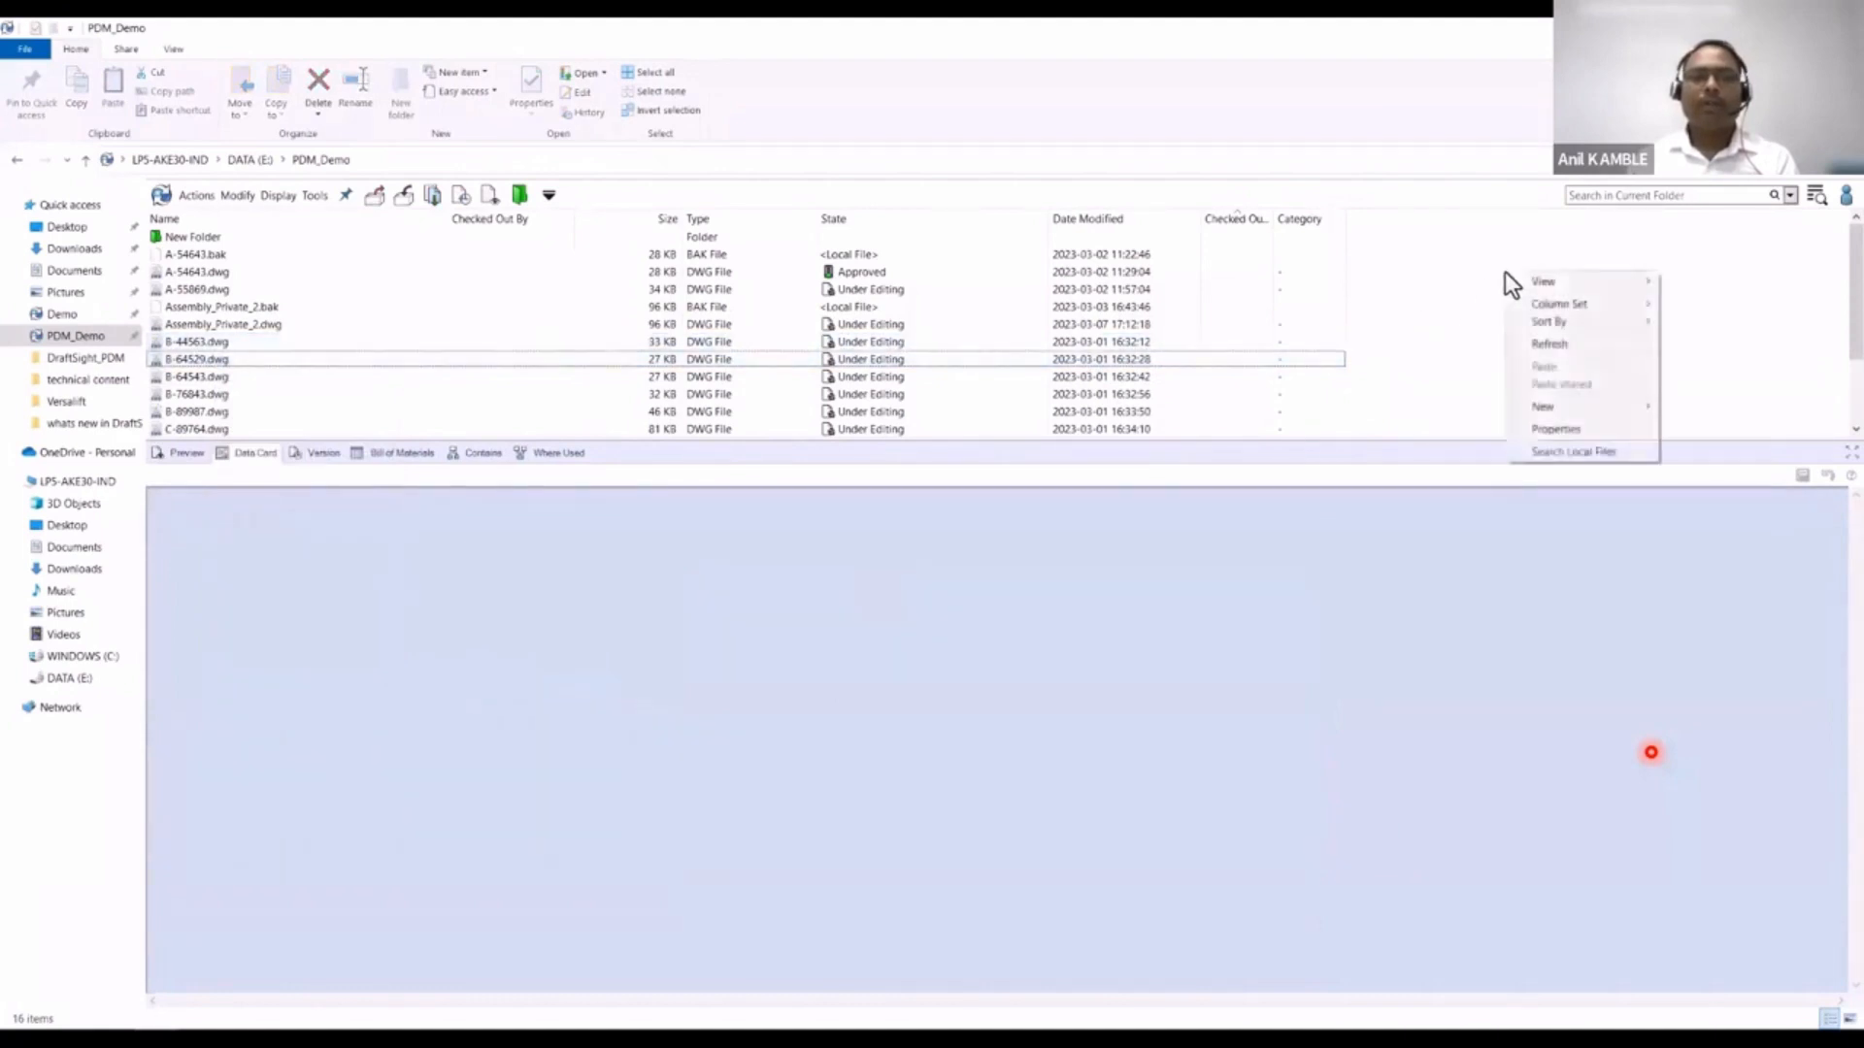
click(1534, 340)
scroll(1535, 281, down, 3)
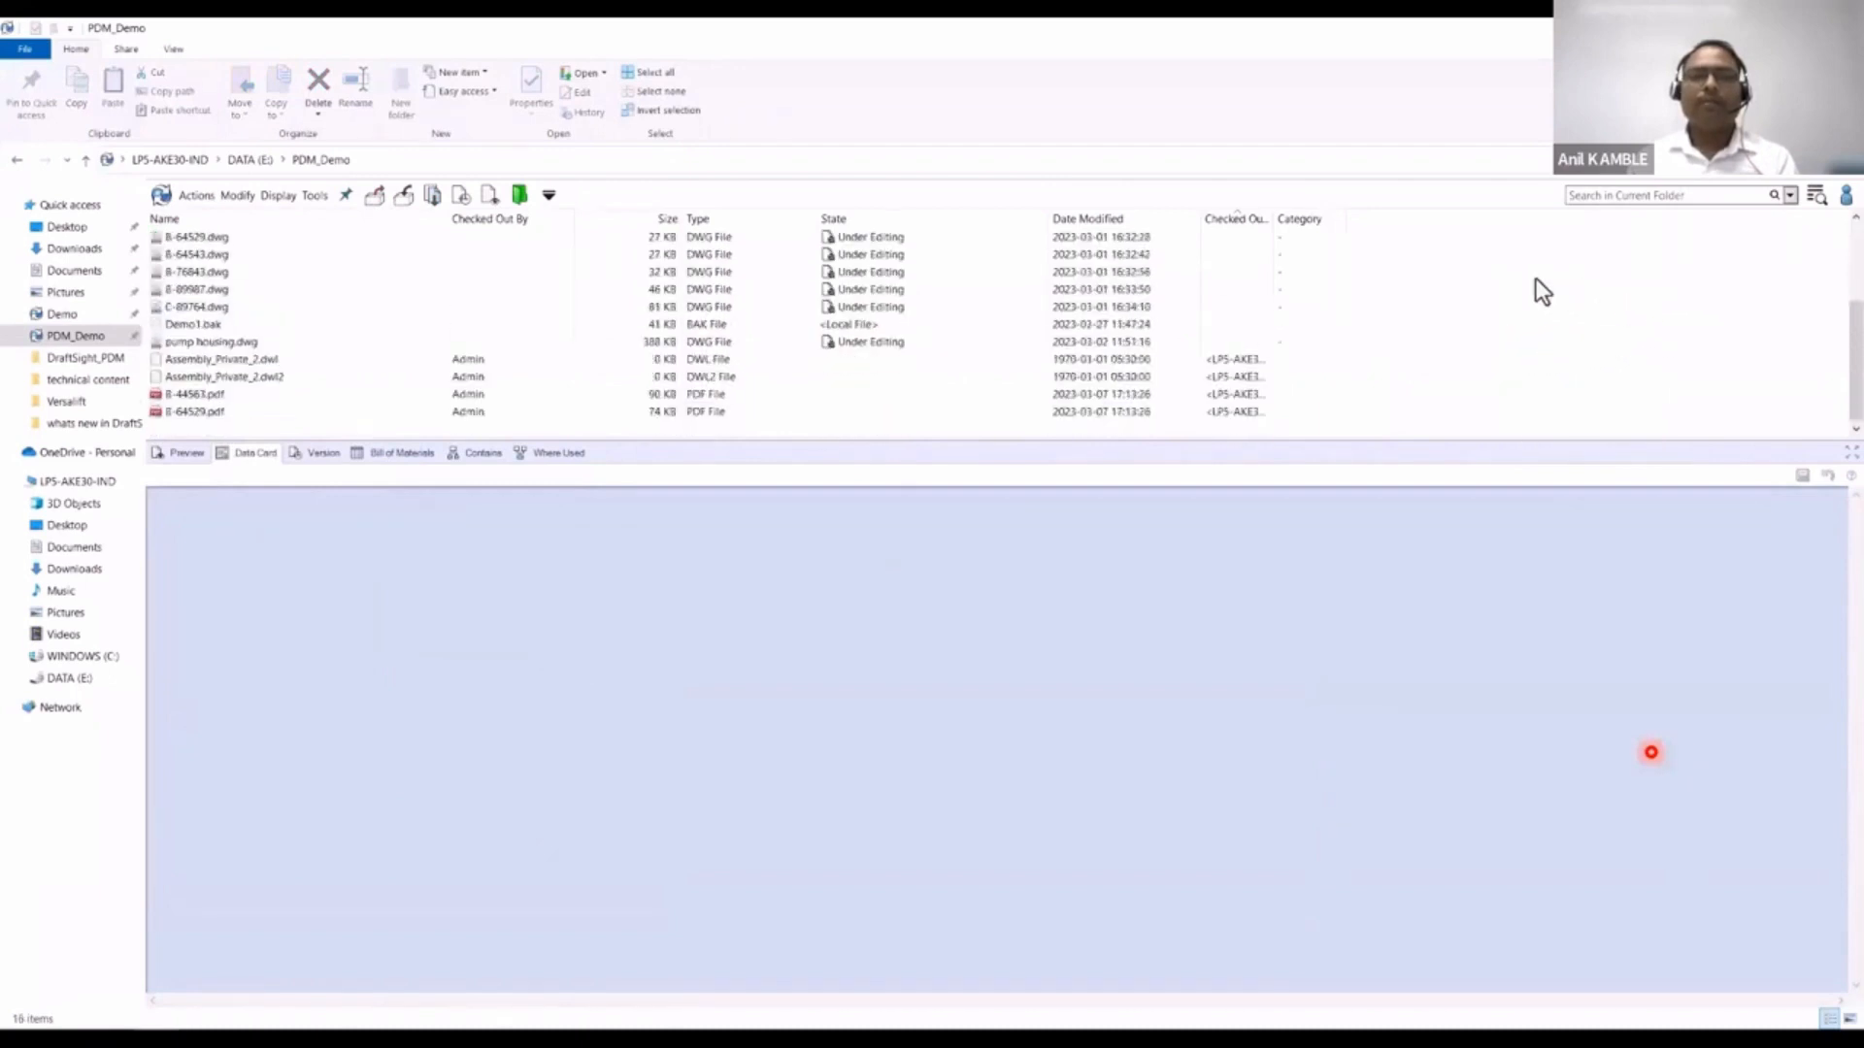
click(208, 395)
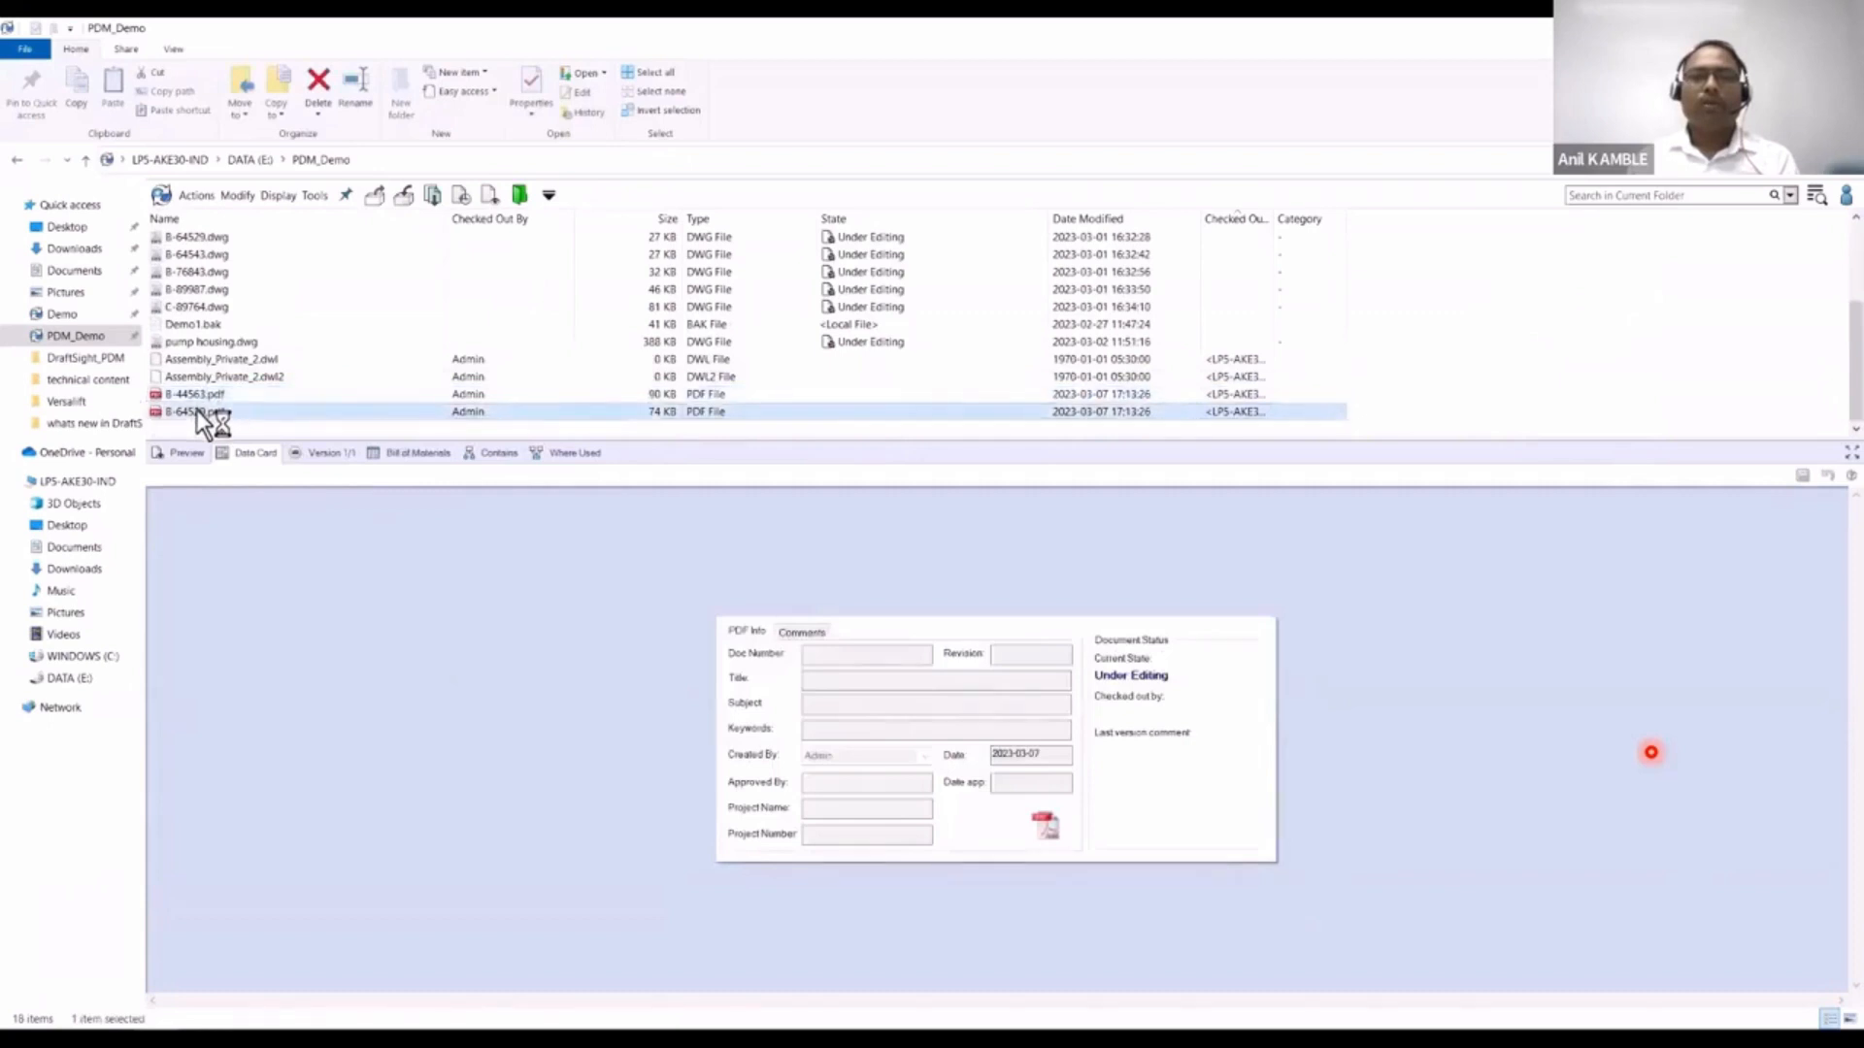
click(196, 409)
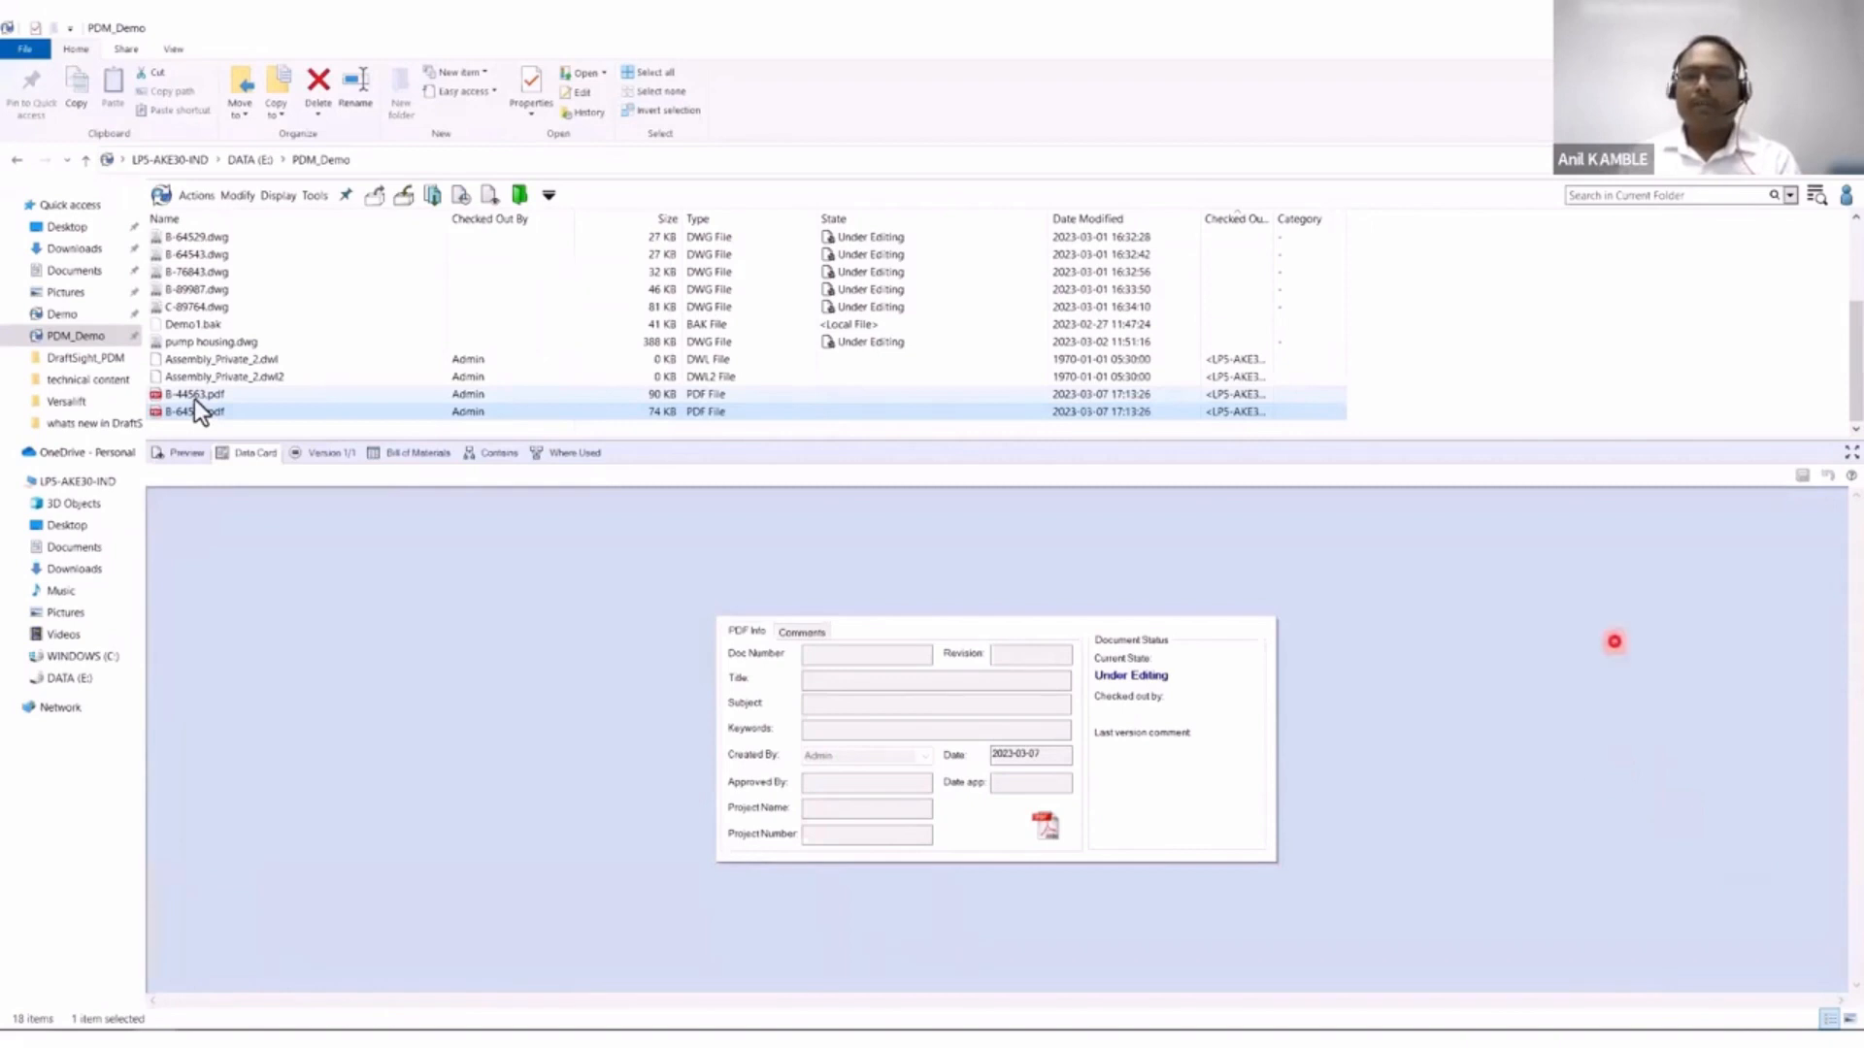
key(Escape)
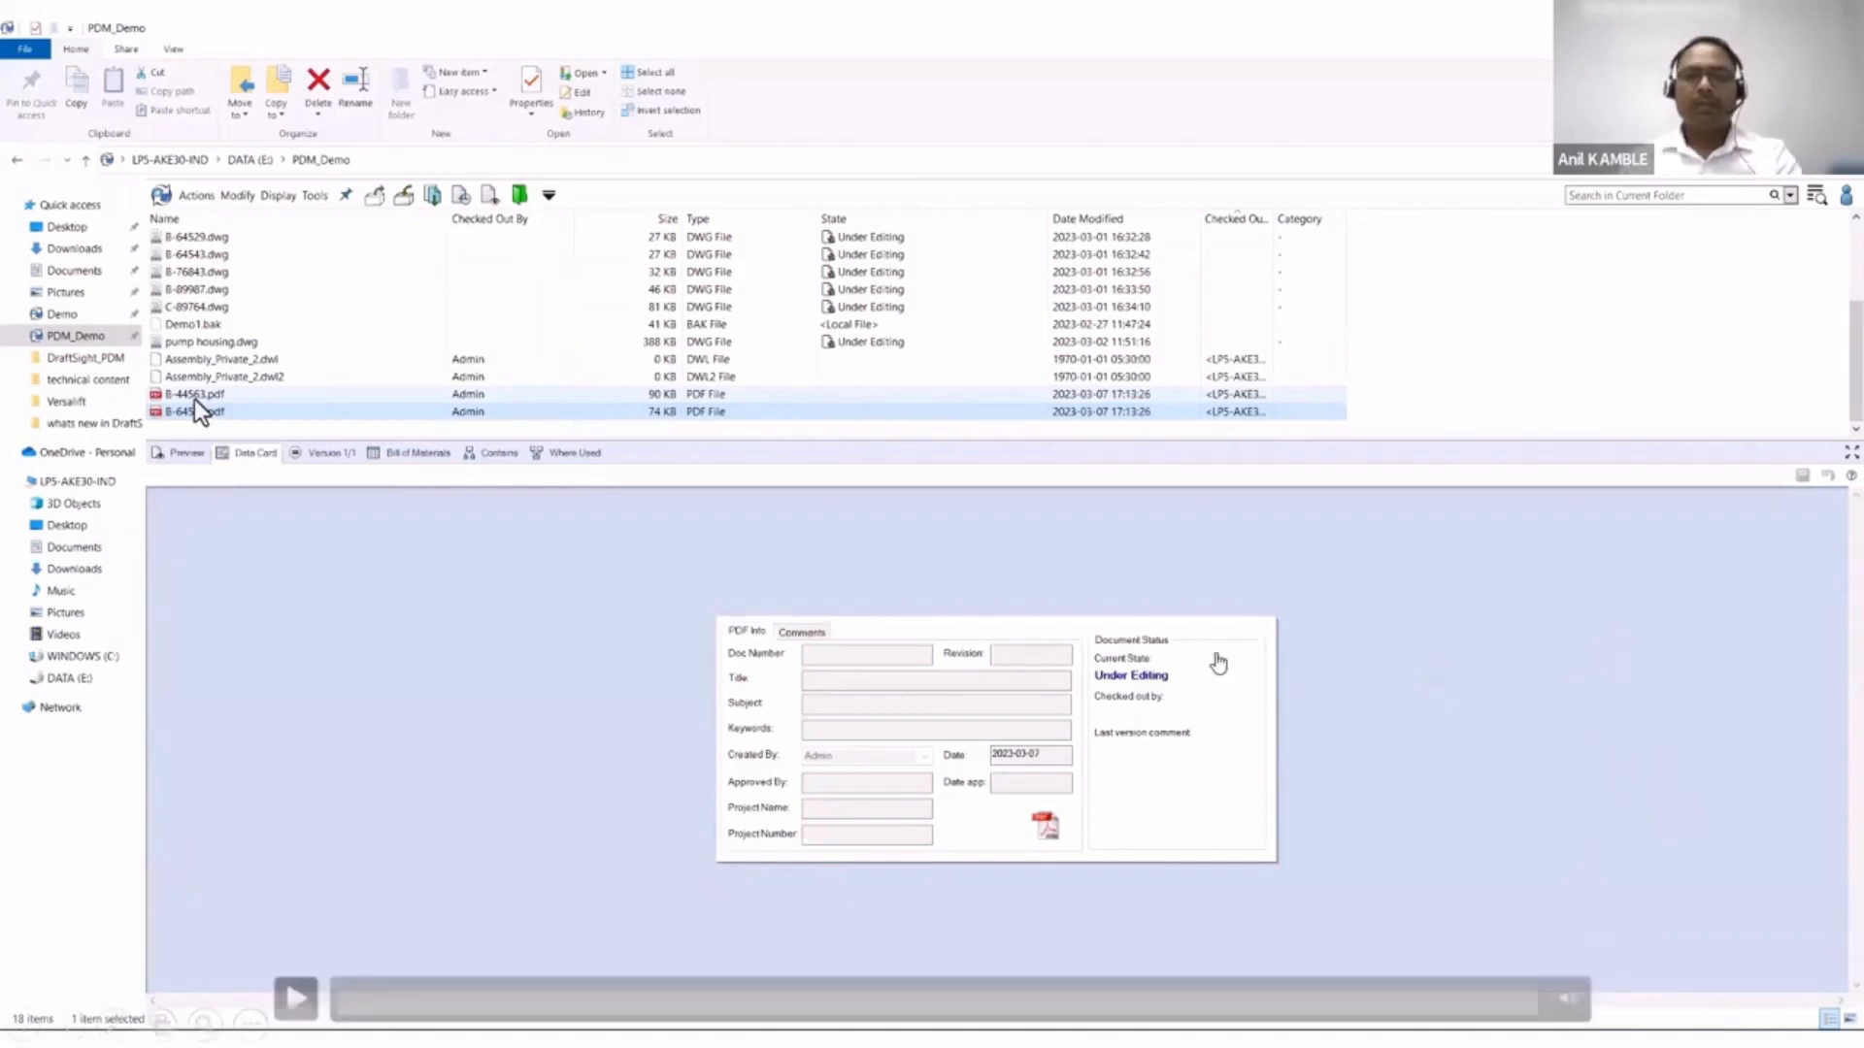
click(1184, 571)
key(Right)
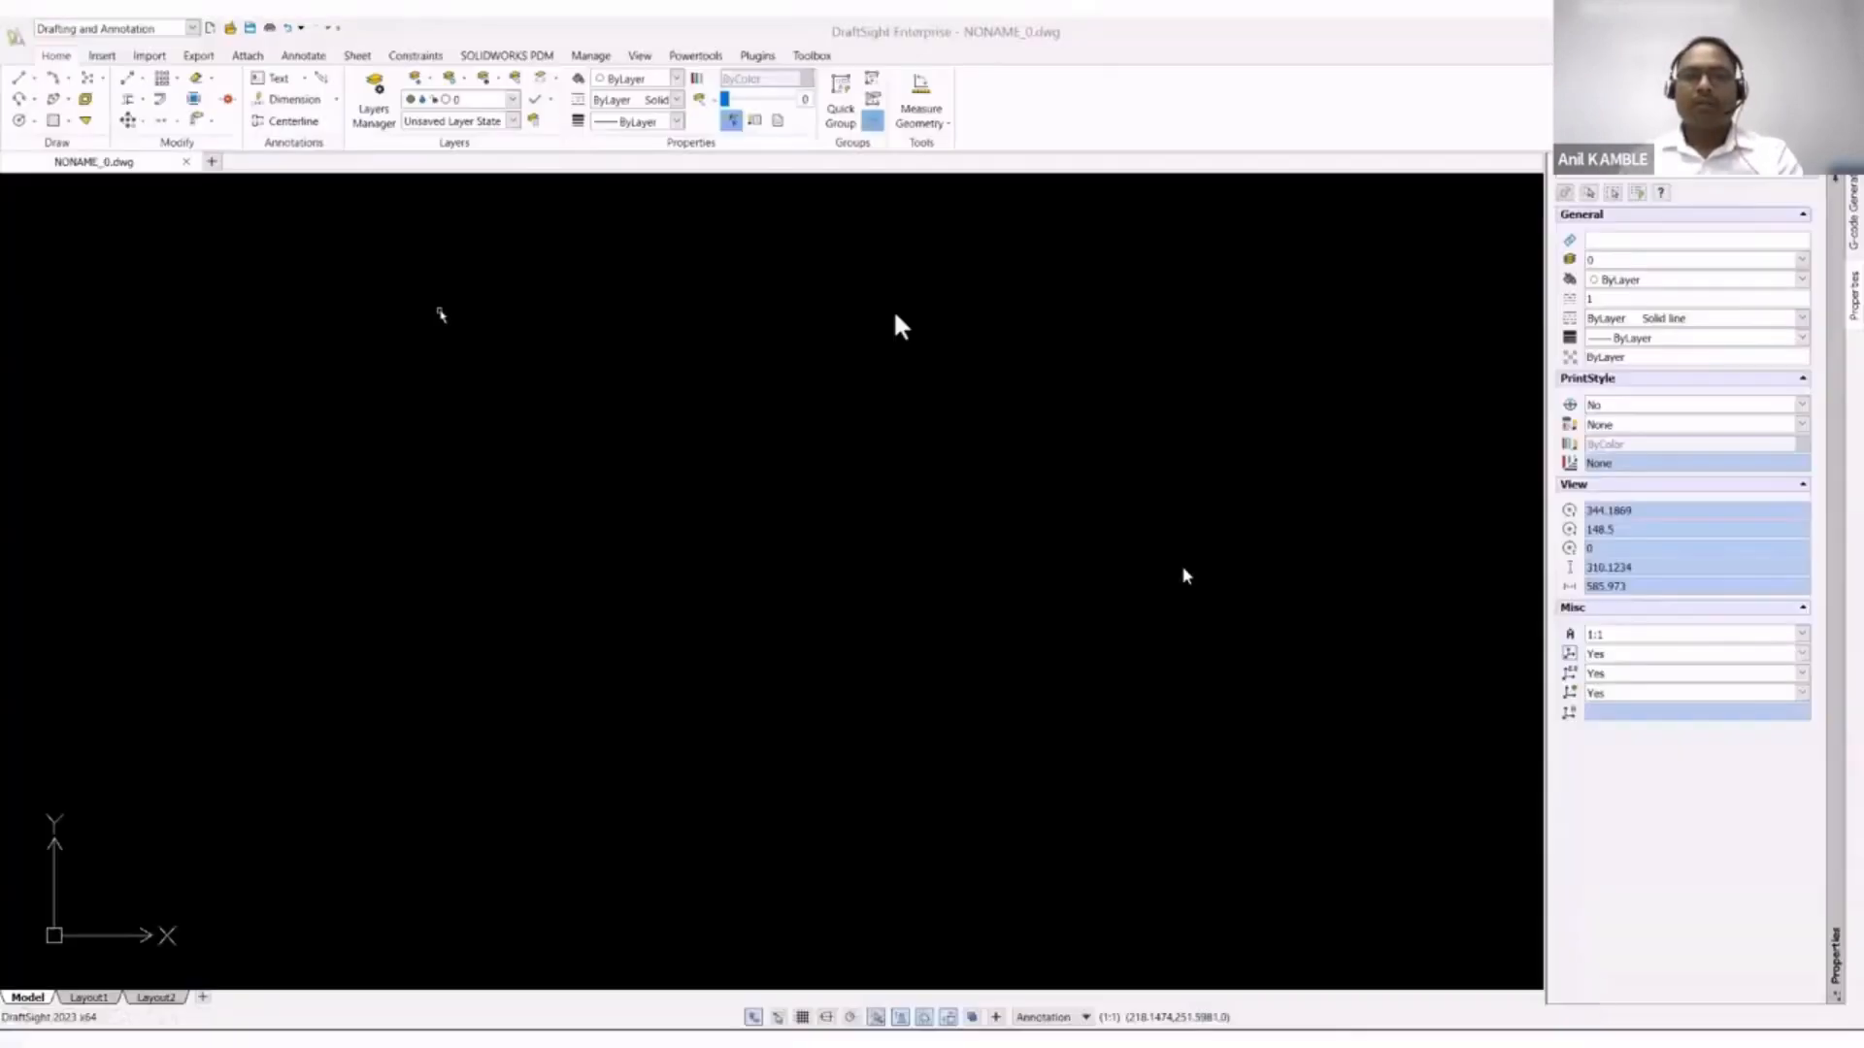